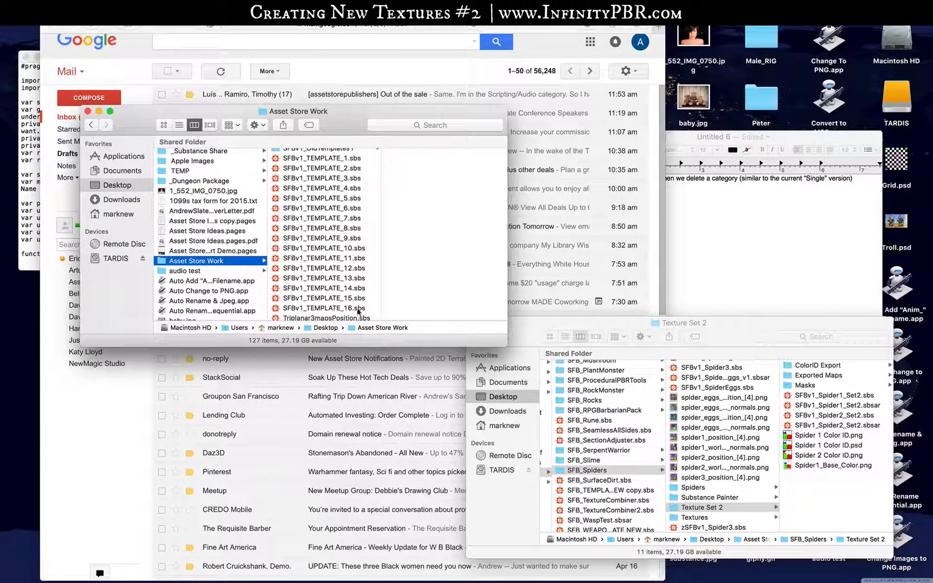
Copy SFBv1_TEMPLATE_16.sbs into the Texture Set 2 folder and rename the copy SFBv1_Spider3_Set2.sbs
left_click_drag(324, 309, 804, 503)
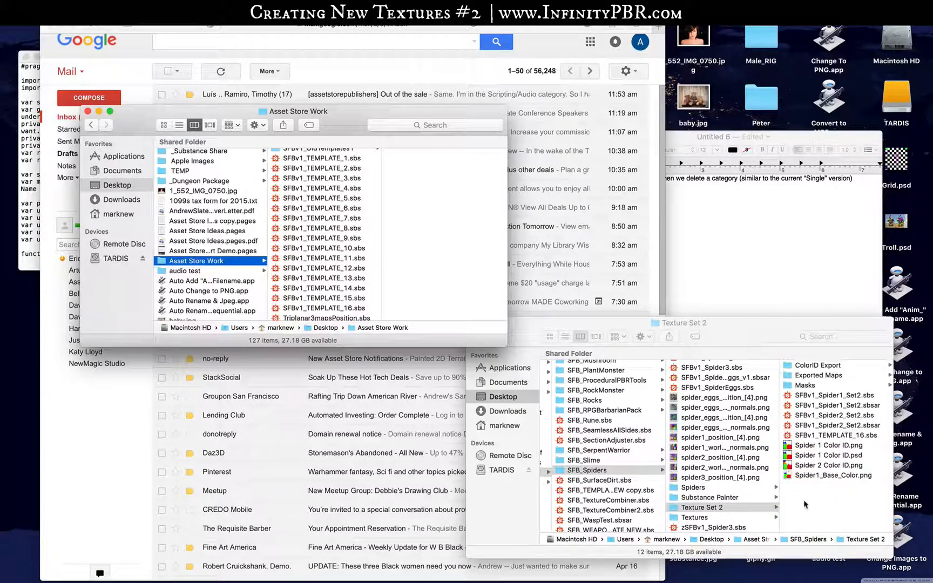
left_click(843, 437)
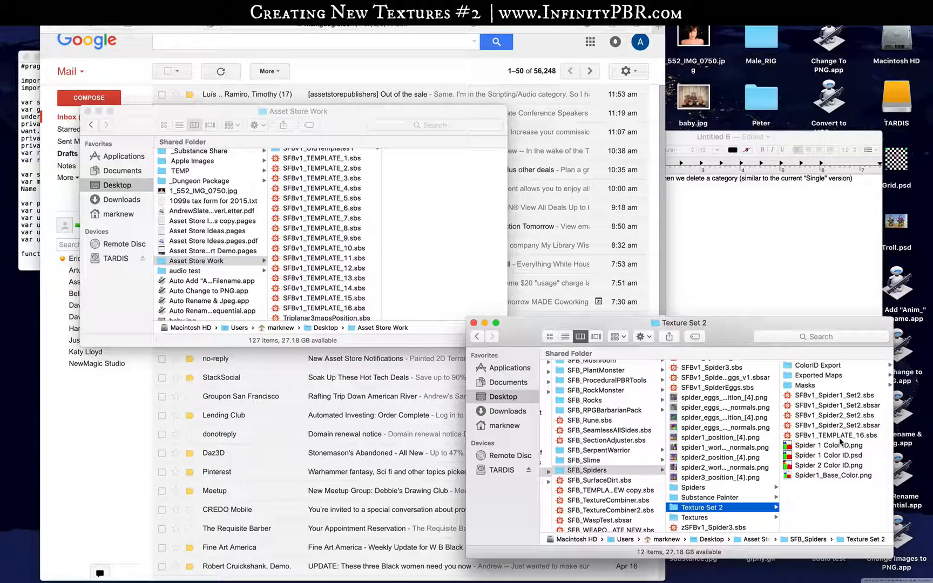
key("Return")
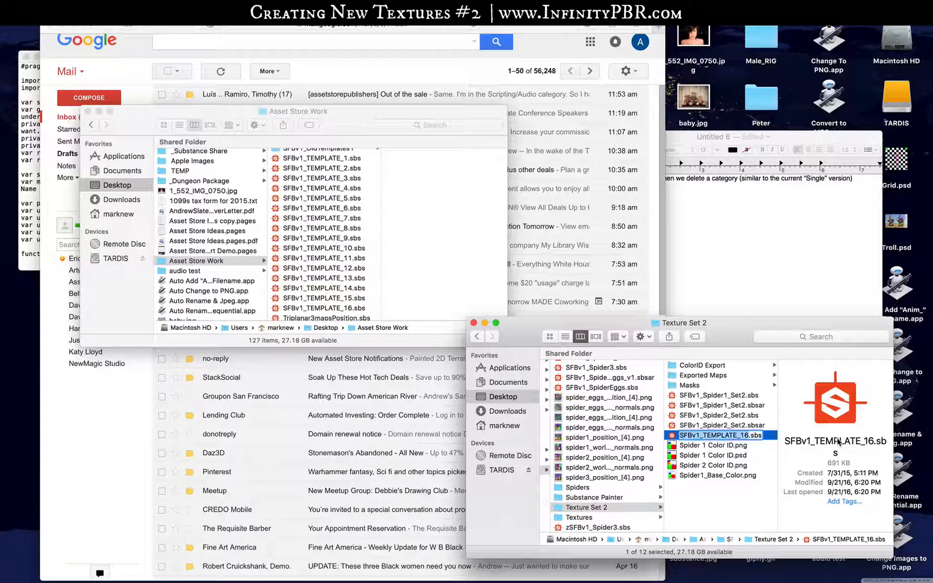
key("Right")
key("BackSpace")
key("BackSpace")
key("BackSpace")
key("BackSpace")
key("BackSpace")
key("BackSpace")
key("BackSpace")
key("BackSpace")
key("BackSpace")
key("BackSpace")
key("BackSpace")
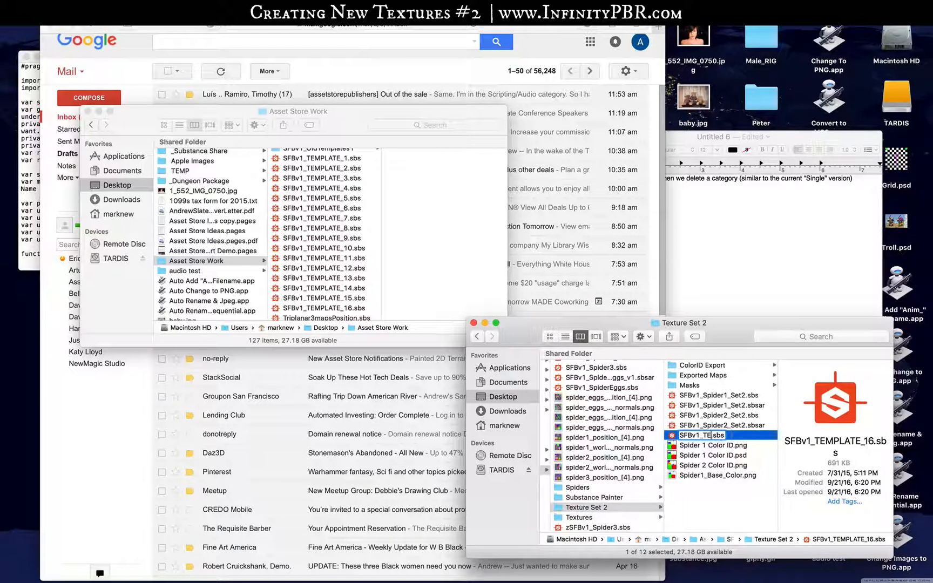
type("Spidejr 3")
key("BackSpace")
key("BackSpace")
key("BackSpace")
key("BackSpace")
type("r3_Set2")
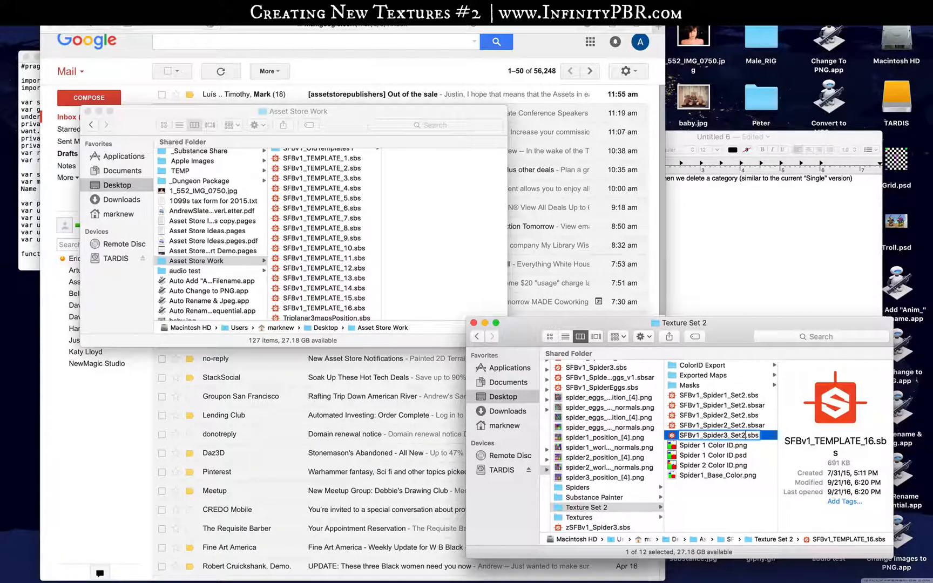
key("Return")
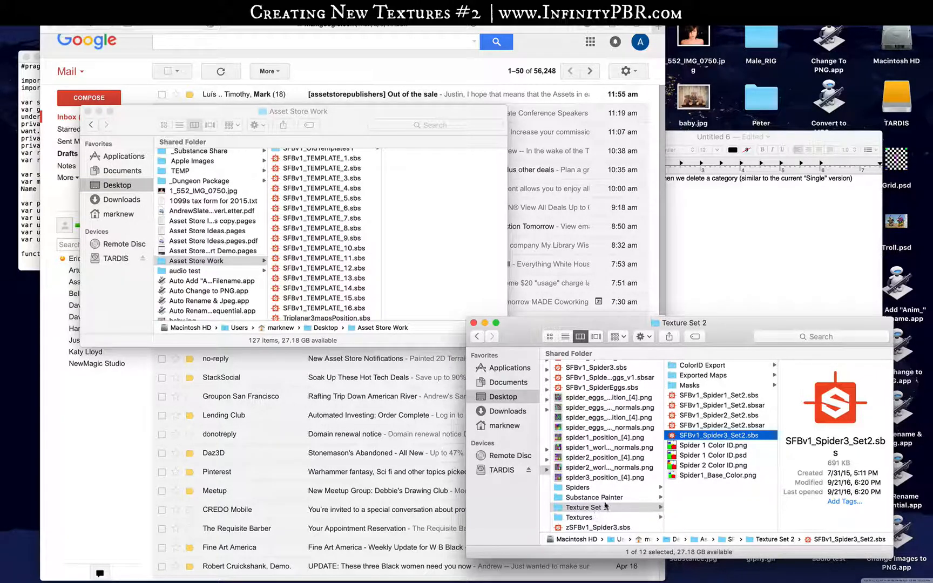
Open SFBv1_Spider3_Set2.sbs as plain text in TextEdit and enlarge its window
scroll(606, 486, "up", 3)
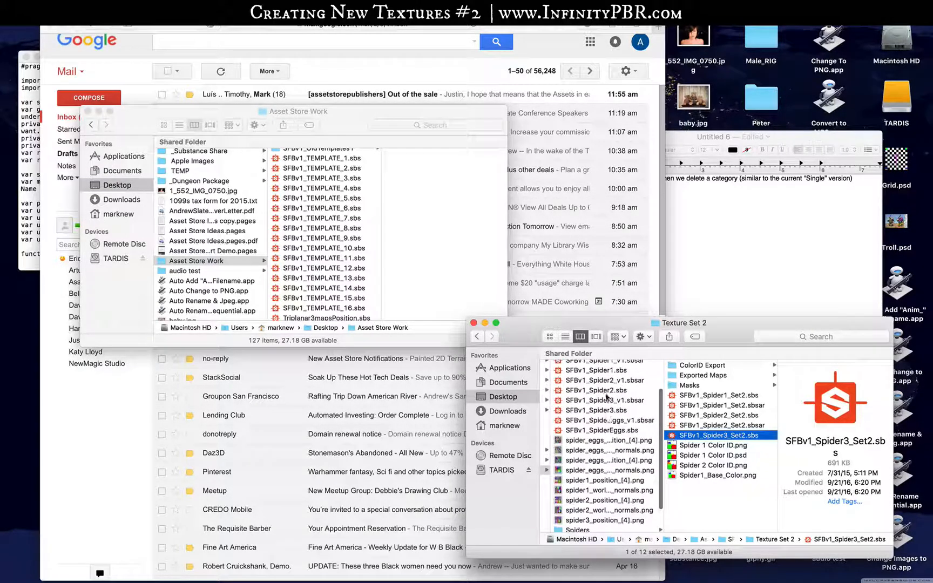
scroll(606, 397, "up", 2)
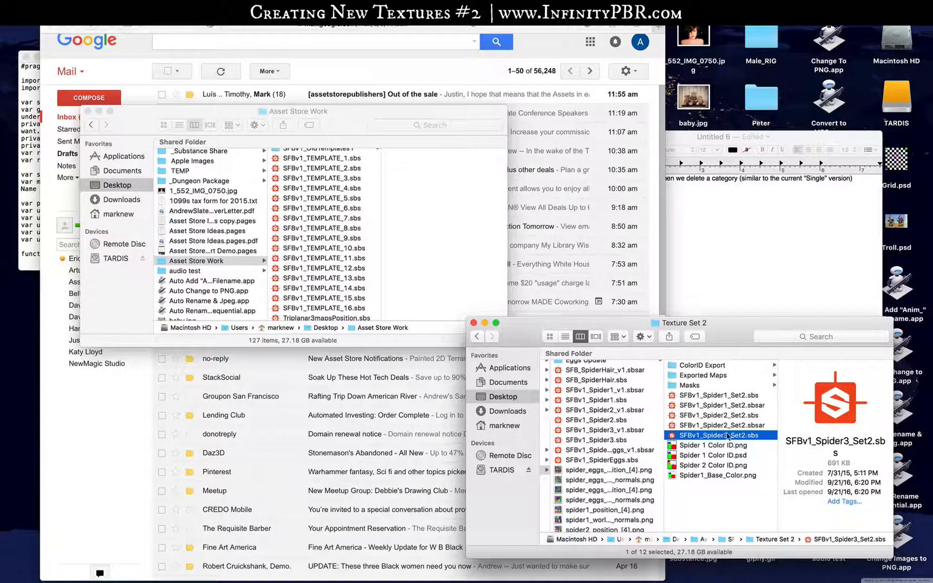
left_click_drag(733, 440, 426, 578)
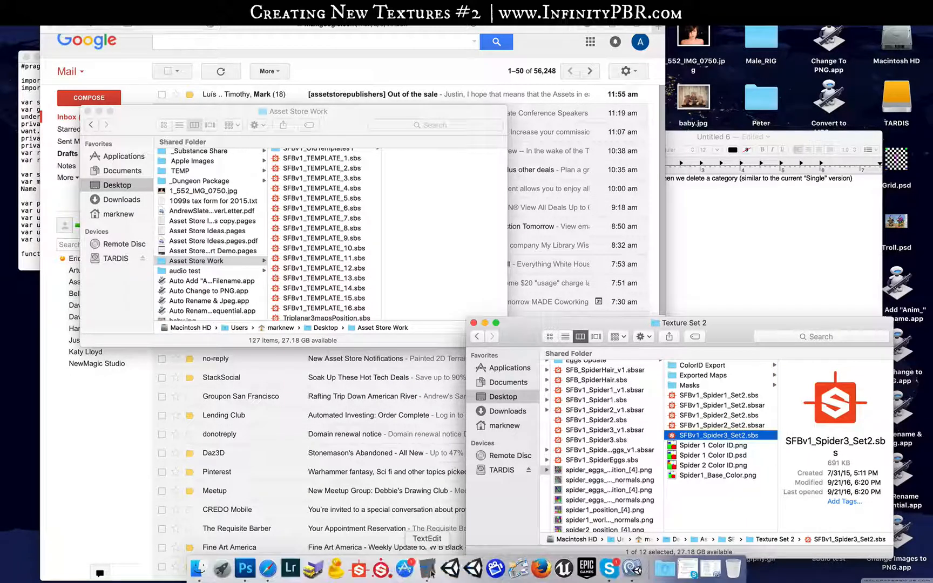
left_click_drag(407, 126, 269, 90)
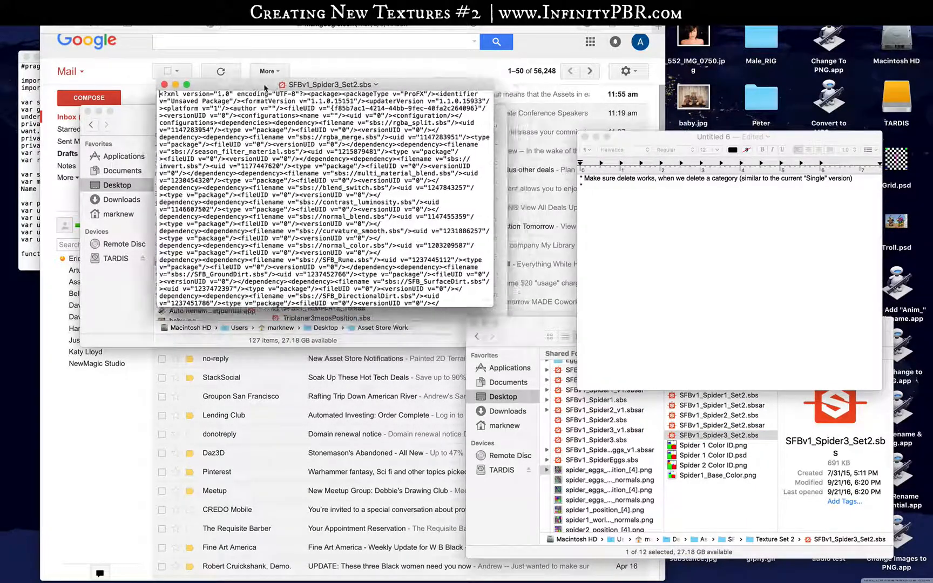
left_click_drag(492, 307, 640, 479)
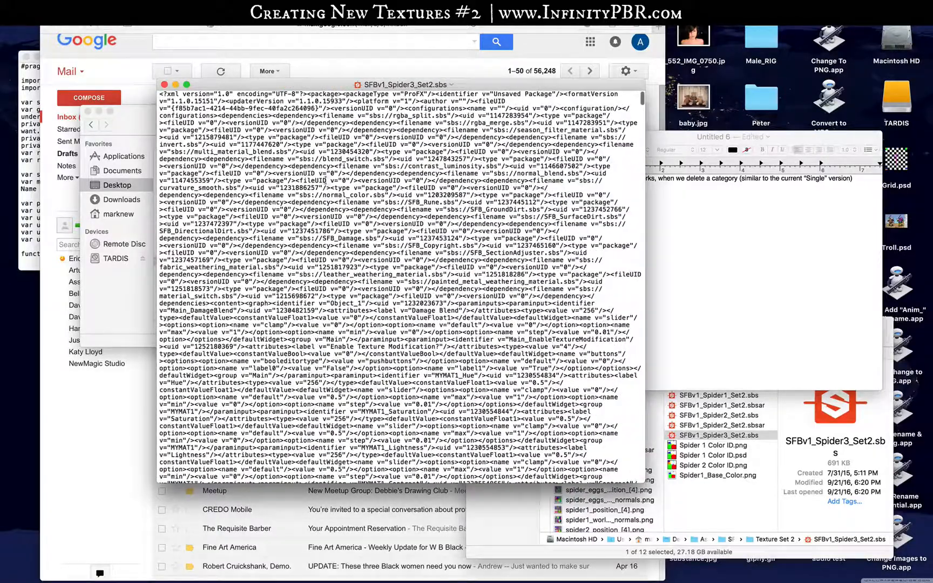
Find the MYMAT placeholders in the file's XML and replace all occurrences of MYMAT16 with HeadAccent
scroll(387, 352, "down", 10)
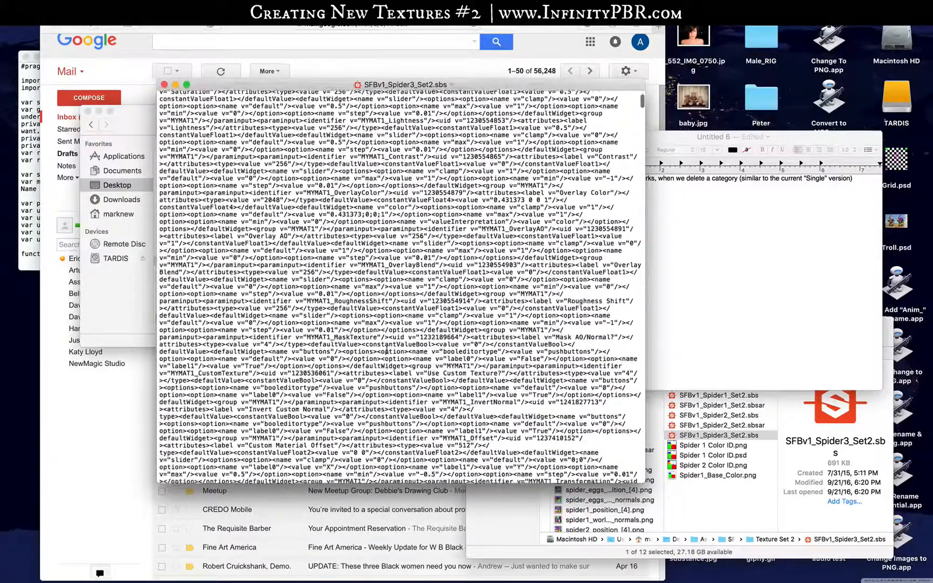
scroll(439, 324, "up", 10)
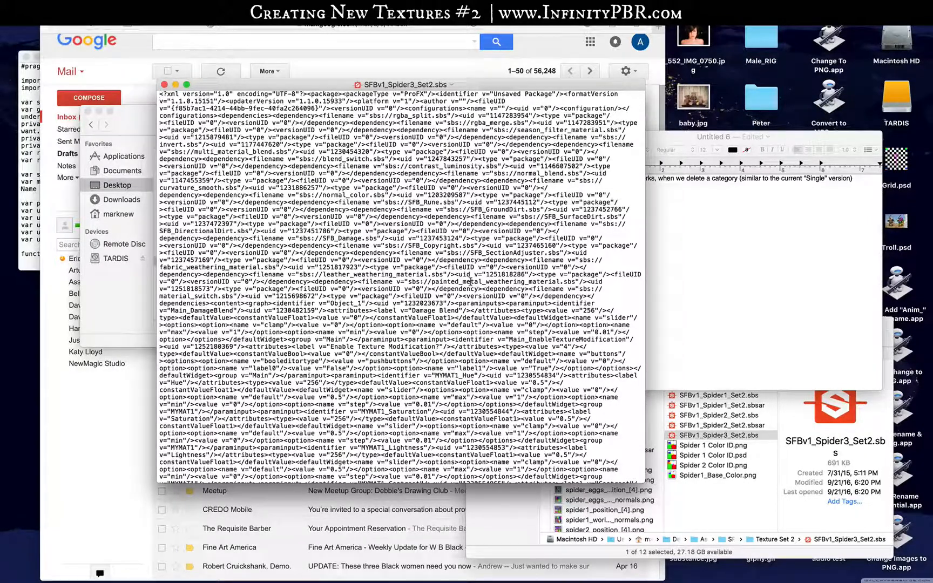
left_click_drag(434, 376, 455, 376)
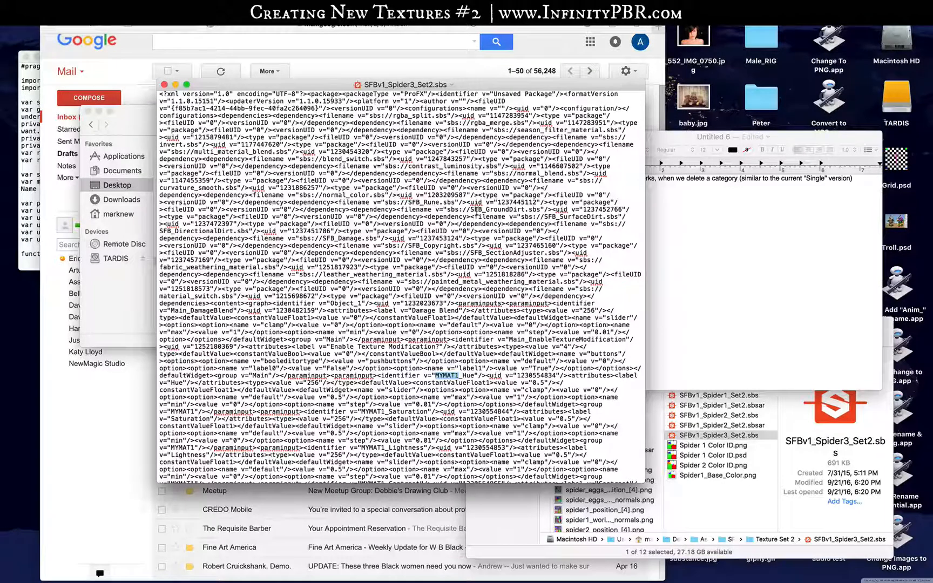
key("super+f")
type("MYMAT16")
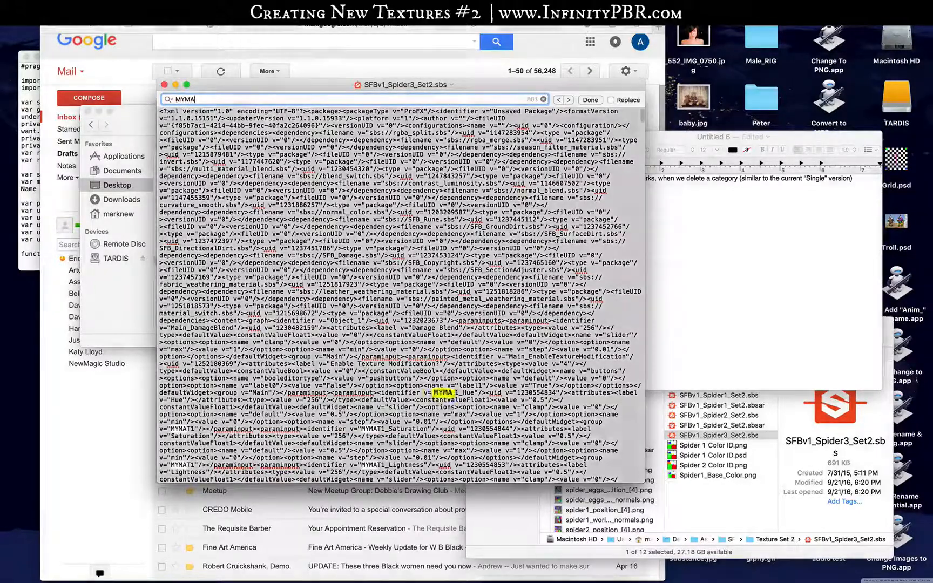
left_click(611, 101)
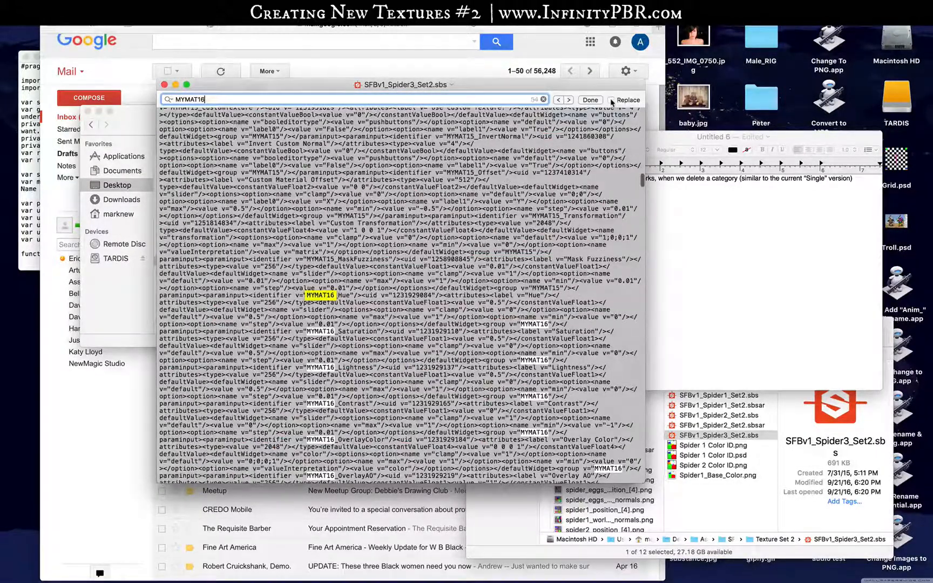
left_click(330, 111)
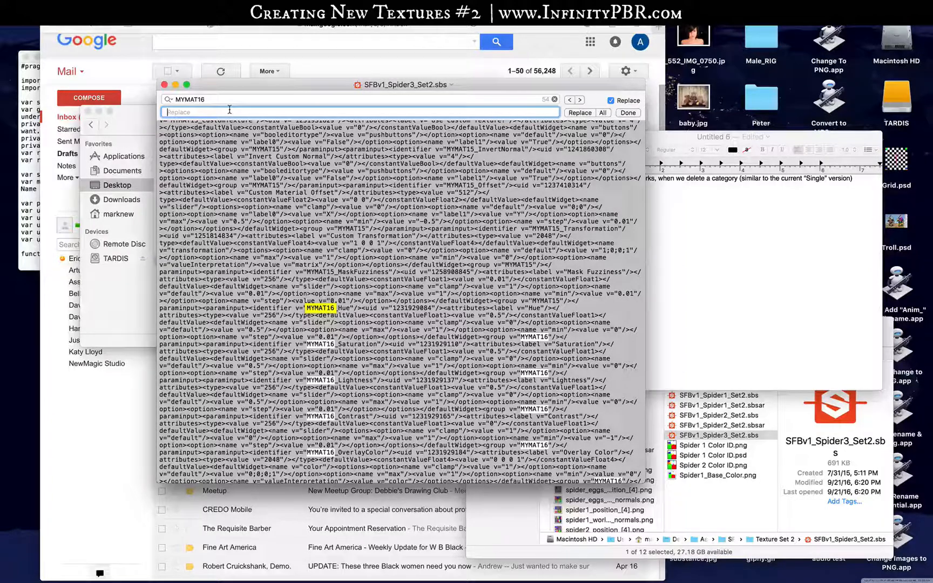
type("HeadAccent")
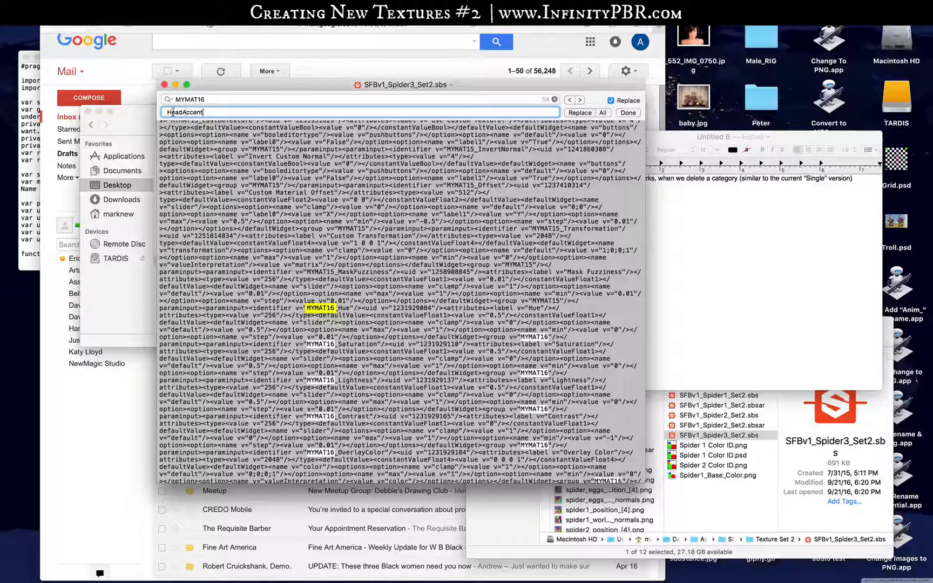
left_click(602, 112)
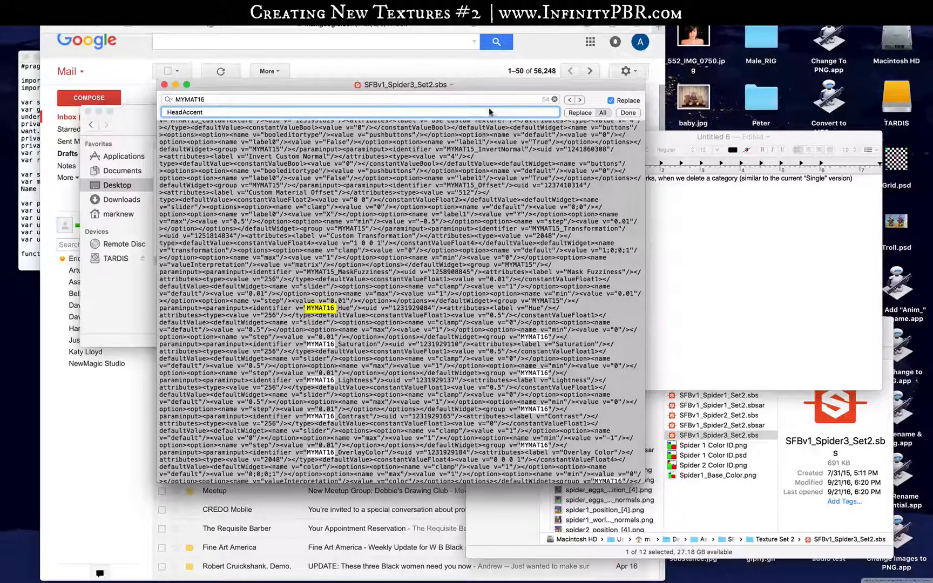
Replace all occurrences of MYMAT15 with the name starting with Under
left_click(226, 99)
key("BackSpace")
type("5")
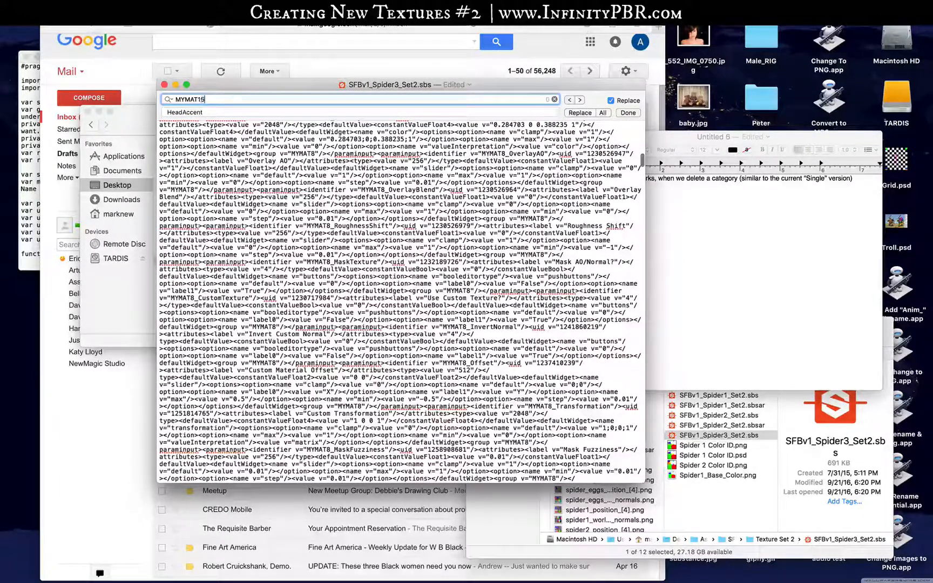
key("Tab")
type("Under")
left_click(602, 112)
Replace all occurrences of MYMAT13 with LegConnections and of MYMAT10 with Spikes
left_click(233, 98)
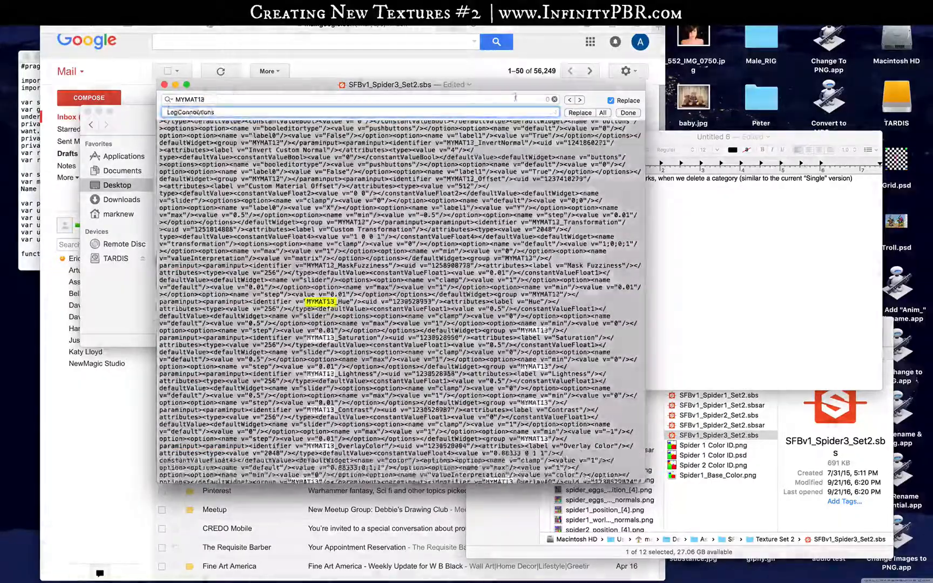
left_click(603, 112)
left_click(216, 99)
key("BackSpace")
type("0")
key("Tab")
type("Spikes")
left_click(609, 113)
Replace all occurrences of further single-digit MYMAT placeholders with spider part names, including MYMAT6 with Pedipalp1
left_click(216, 99)
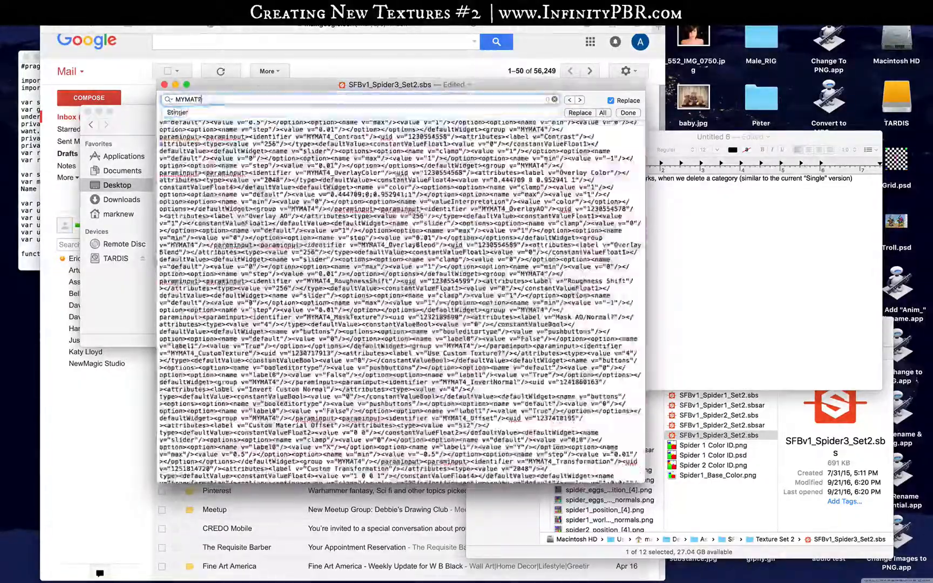
left_click(604, 113)
left_click(211, 99)
type("6")
key("Tab")
type("Pedipalp1")
left_click(603, 112)
left_click(201, 100)
type("2Legs")
left_click(603, 112)
Replace all occurrences of MYMAT1 with Body, then save and close the text file
left_click(216, 99)
type("1")
key("Tab")
type("Body")
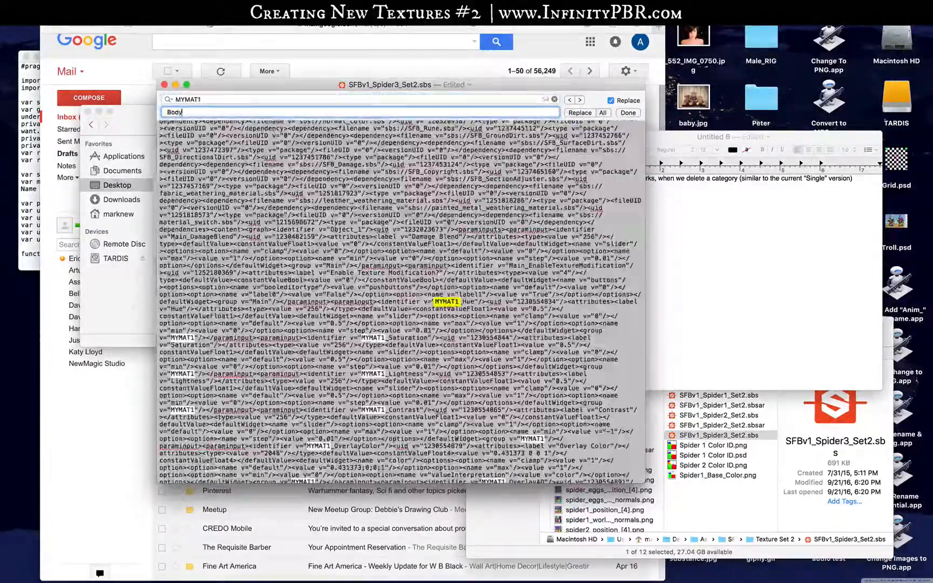
left_click(603, 112)
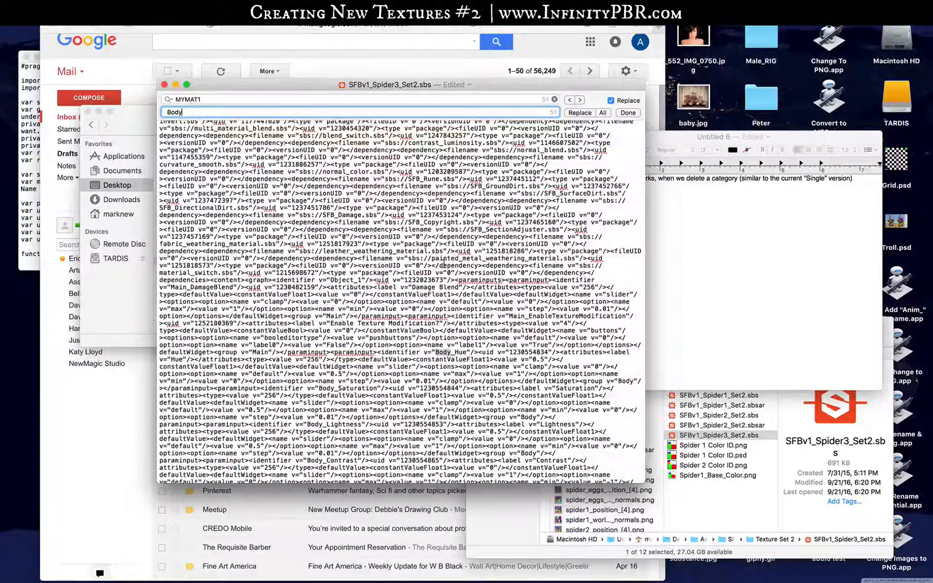
key("cmd+s")
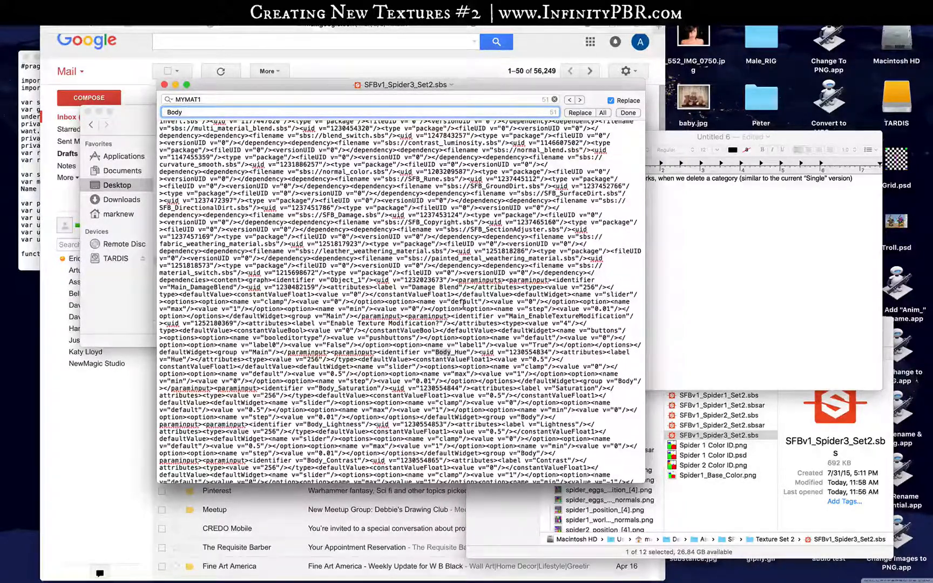
key("super+w")
Open SFBv1_Spider3_Set2.sbs in Substance Designer and dismiss the welcome window
left_click(710, 436)
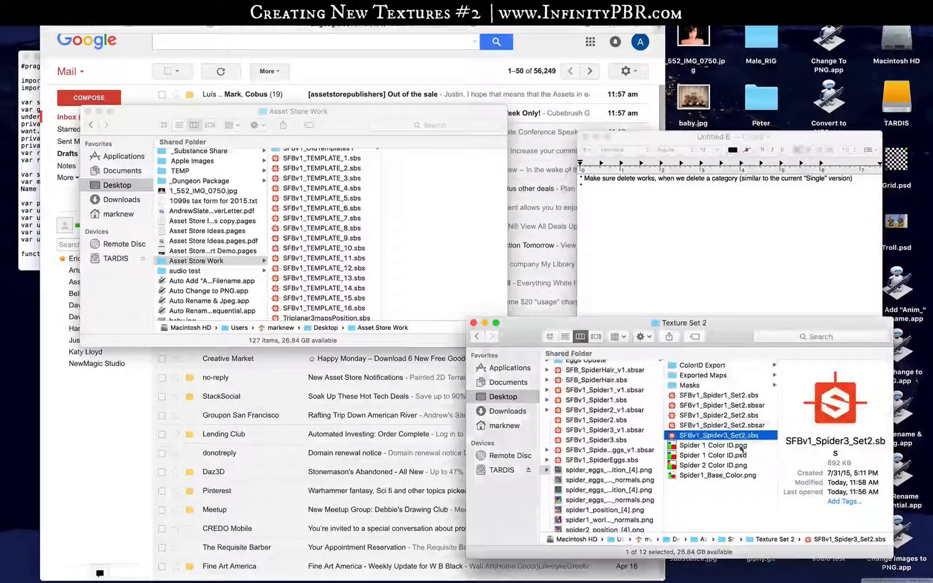
double_click(670, 438)
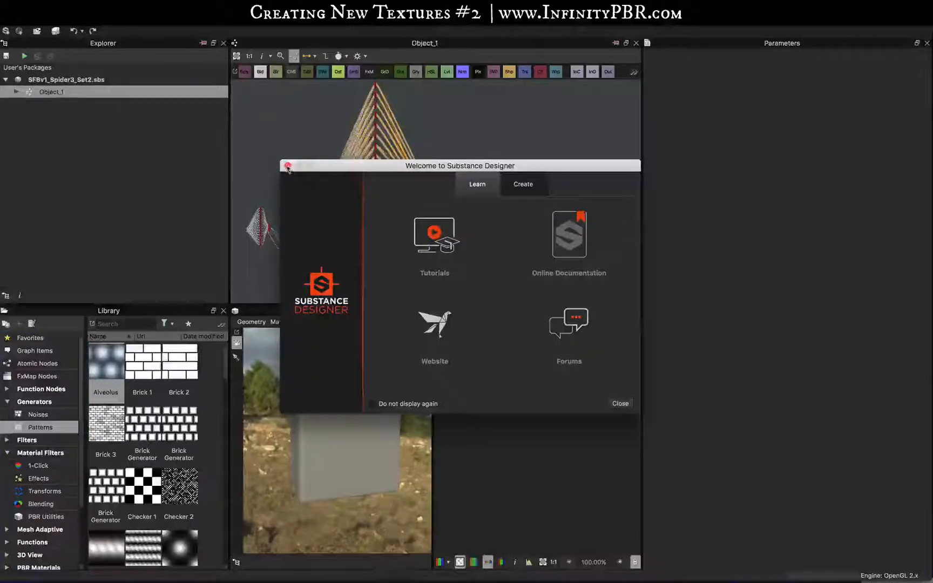
left_click(287, 167)
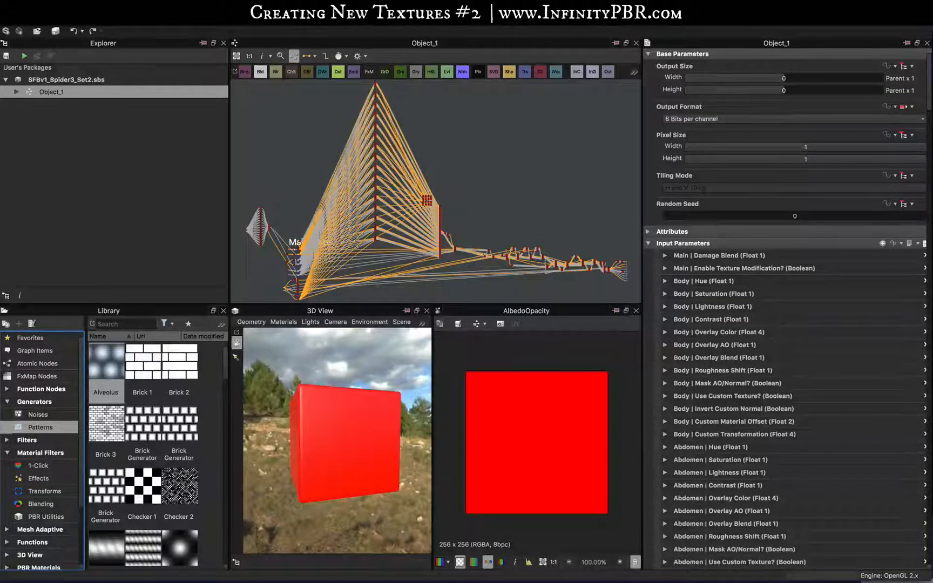
Rename the package's Object_1 graph to Spider3_Set2 and save the package
left_click(170, 7)
left_click(175, 154)
right_click(54, 95)
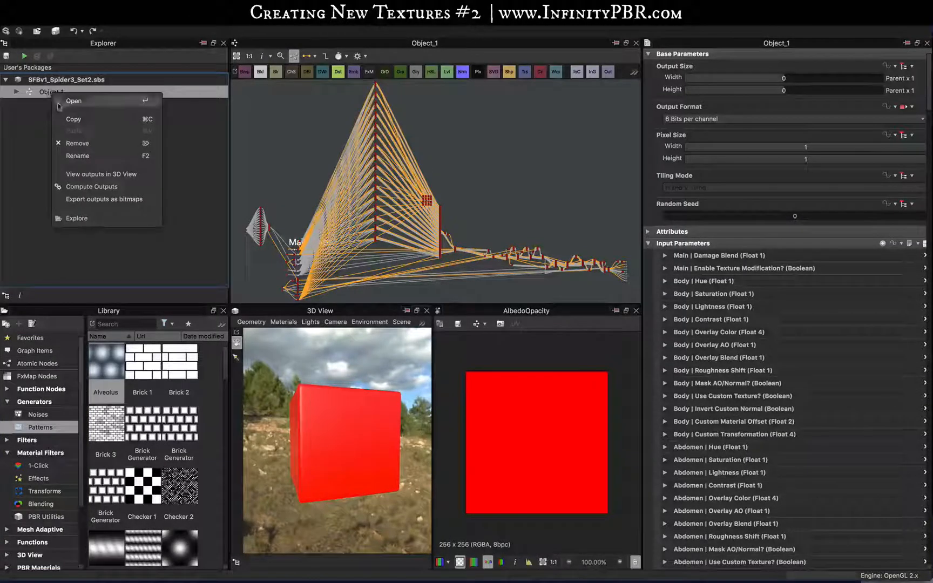
left_click(91, 157)
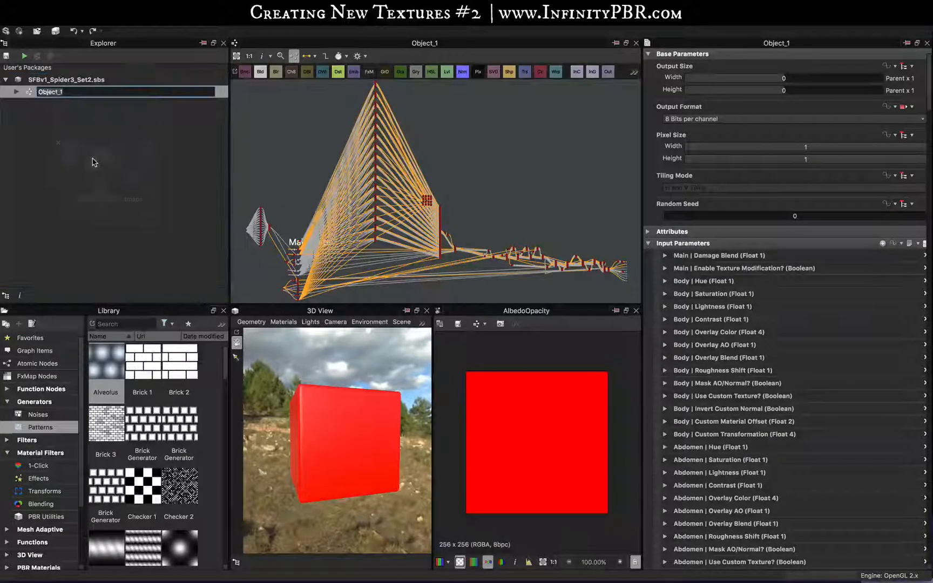
type("Spider")
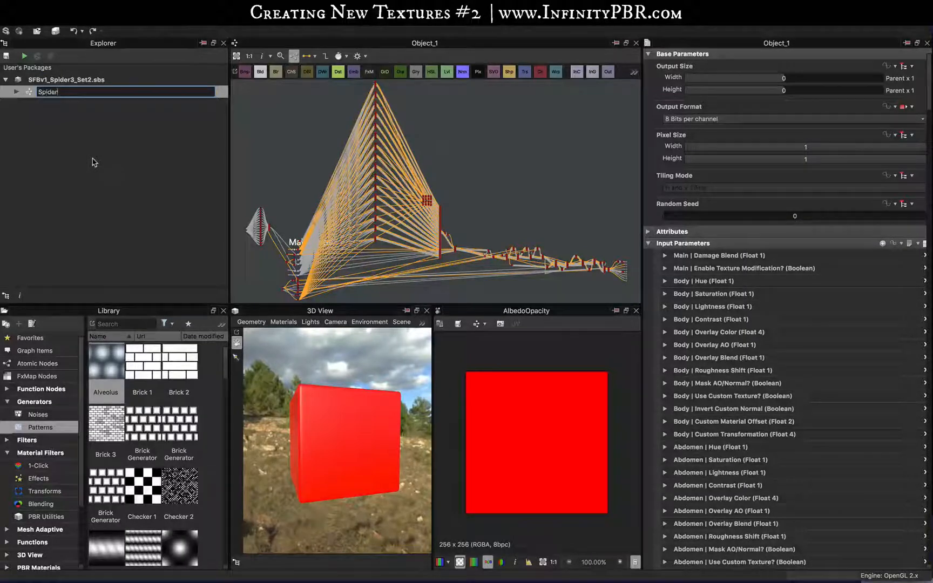
type("3_Set2")
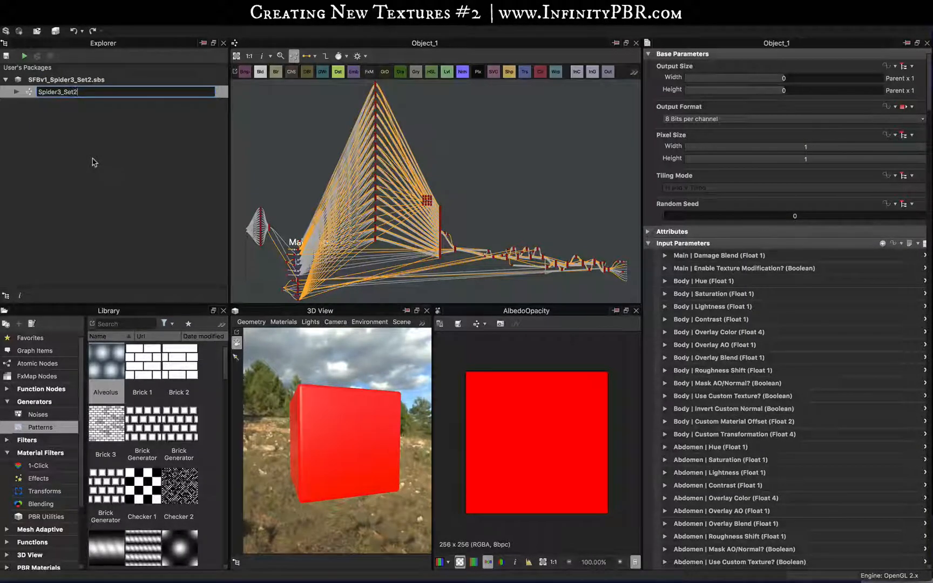
key("Return")
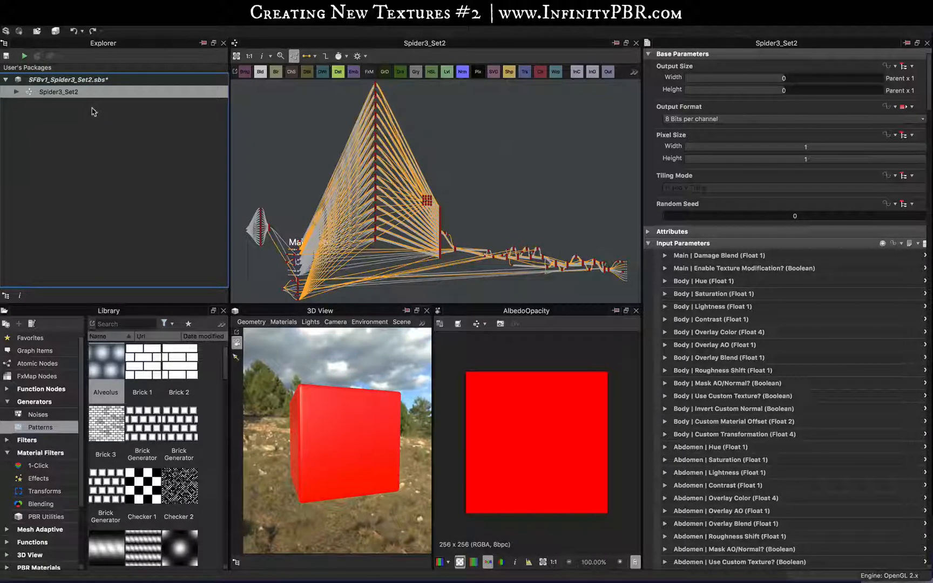
key("ctrl+s")
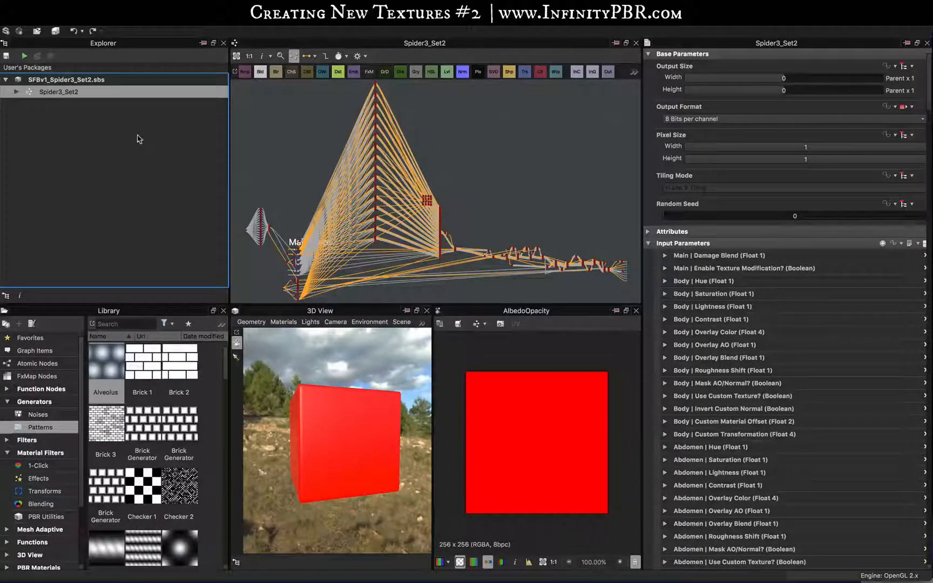
scroll(696, 290, "down", 3)
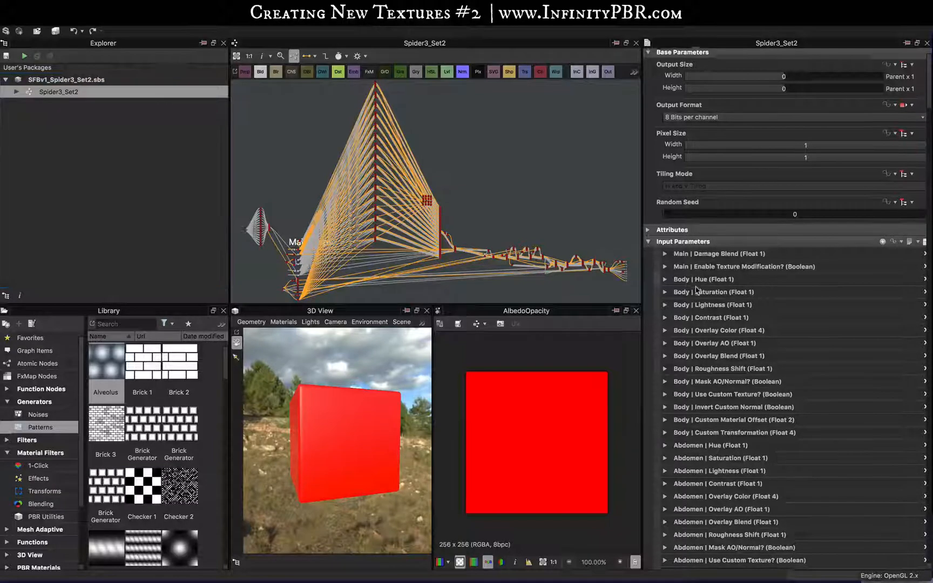
Review the graph's input parameters from the Main and spider part groups through the dirt, damage, weathering, SFX and Rune groups
scroll(700, 270, "down", 1)
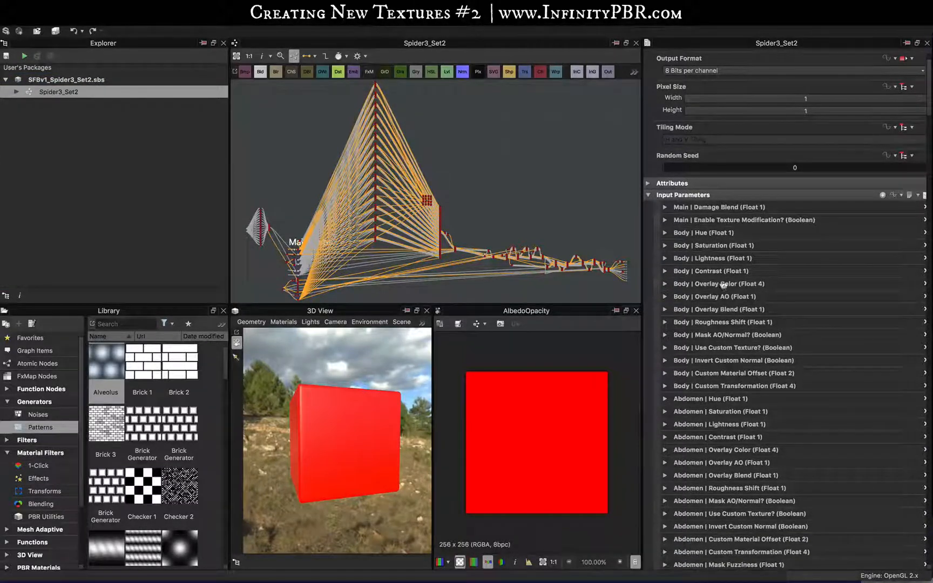
scroll(702, 232, "down", 15)
scroll(723, 284, "down", 20)
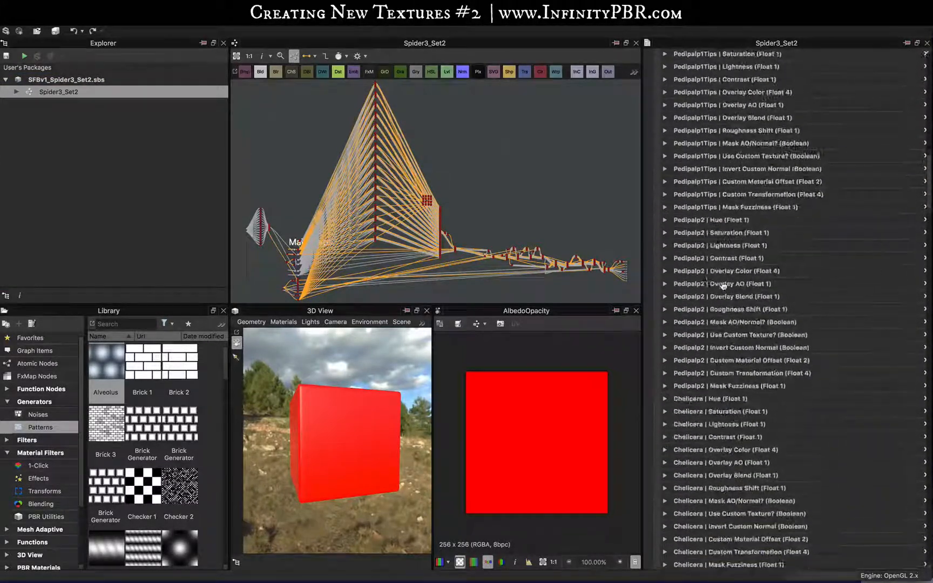
scroll(692, 327, "down", 20)
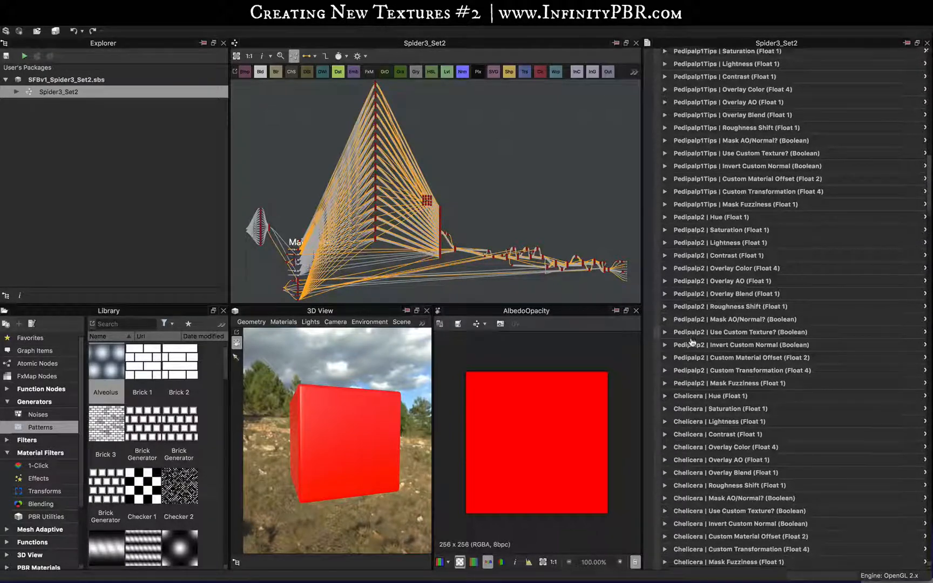
scroll(686, 330, "down", 20)
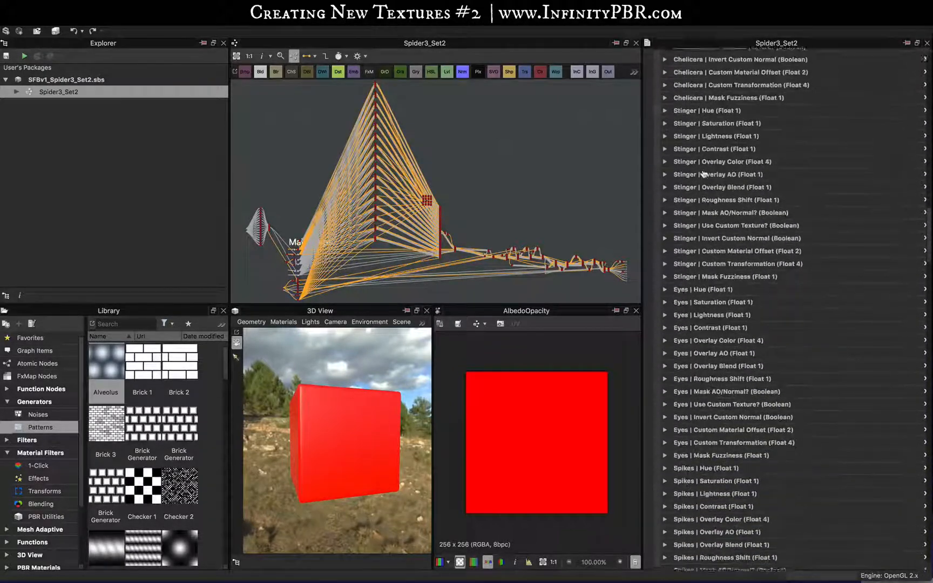
scroll(699, 313, "down", 20)
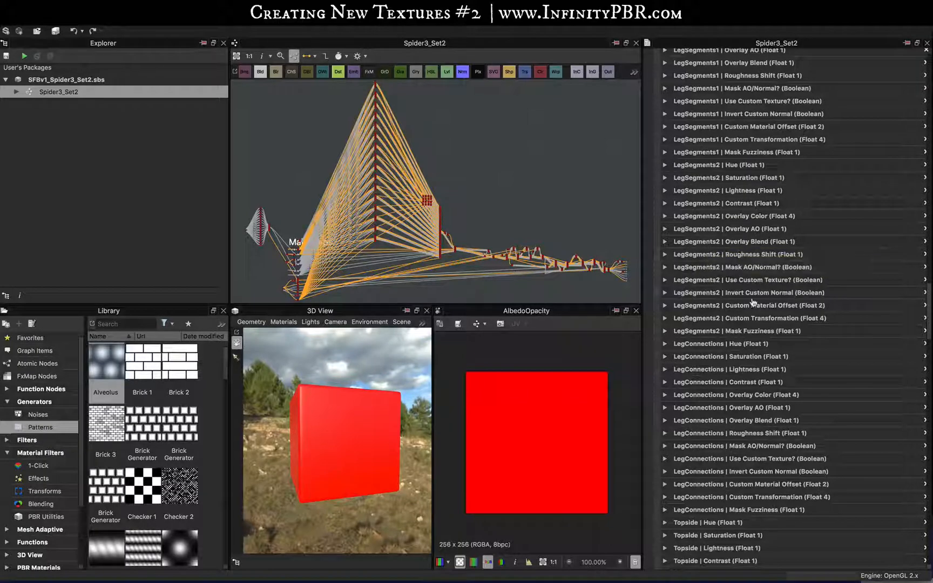
scroll(741, 318, "down", 20)
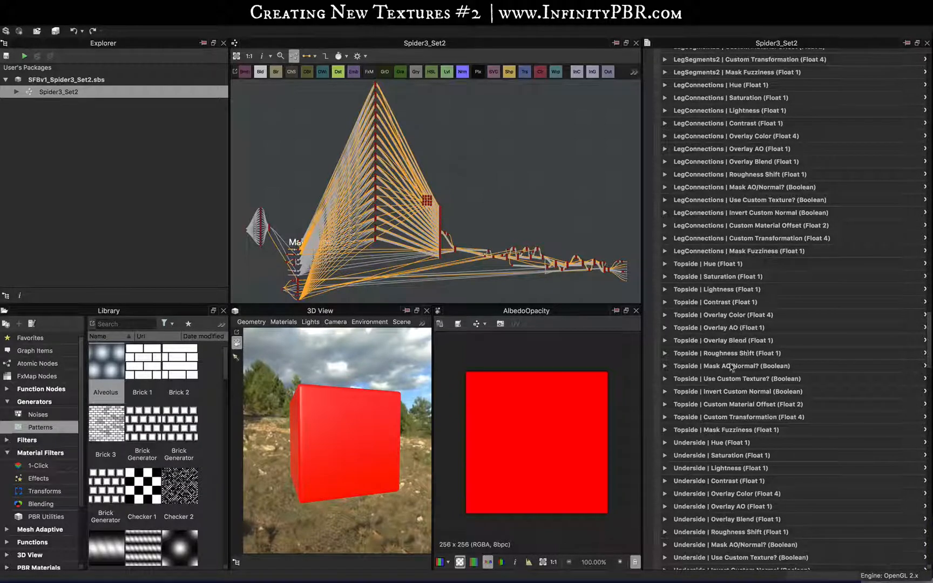
scroll(731, 368, "down", 10)
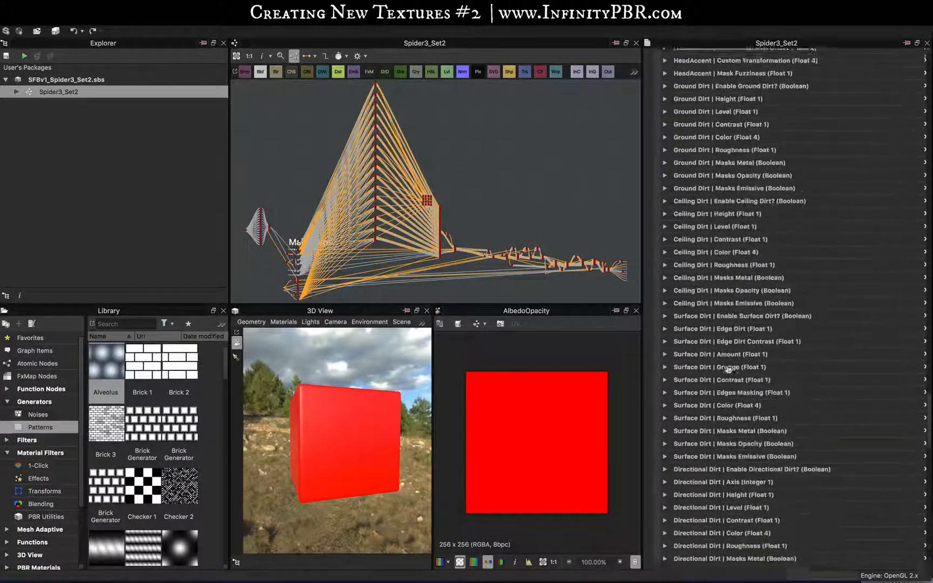
scroll(728, 369, "down", 20)
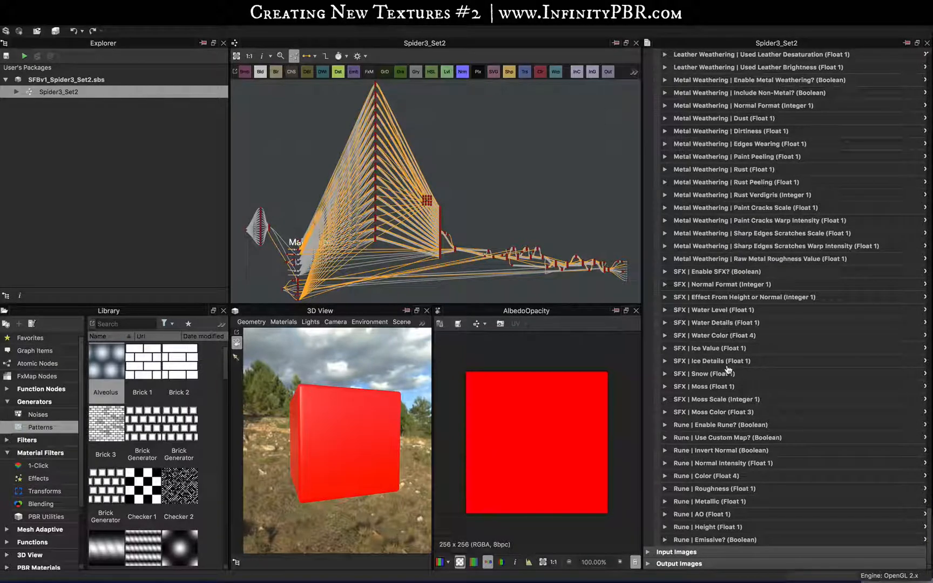
scroll(729, 369, "up", 15)
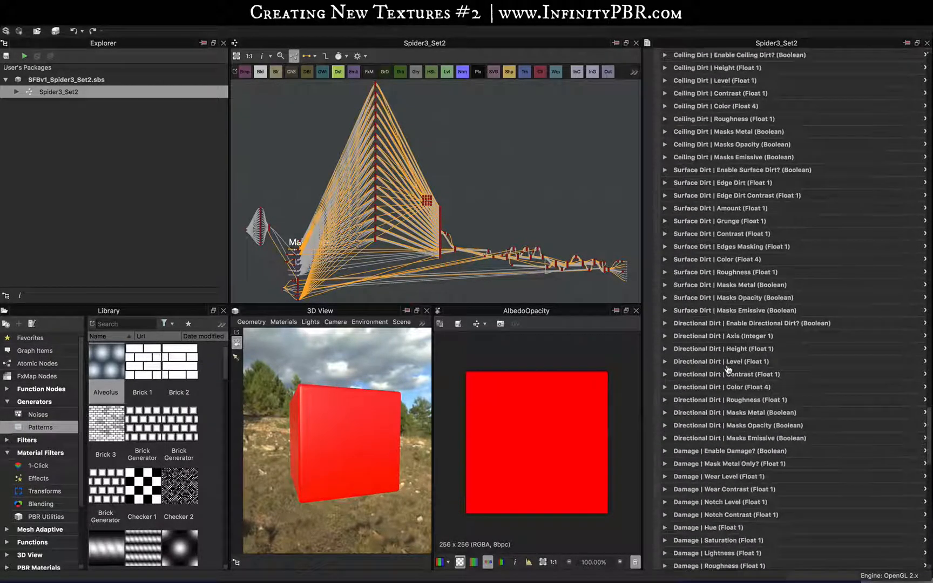
scroll(728, 370, "up", 20)
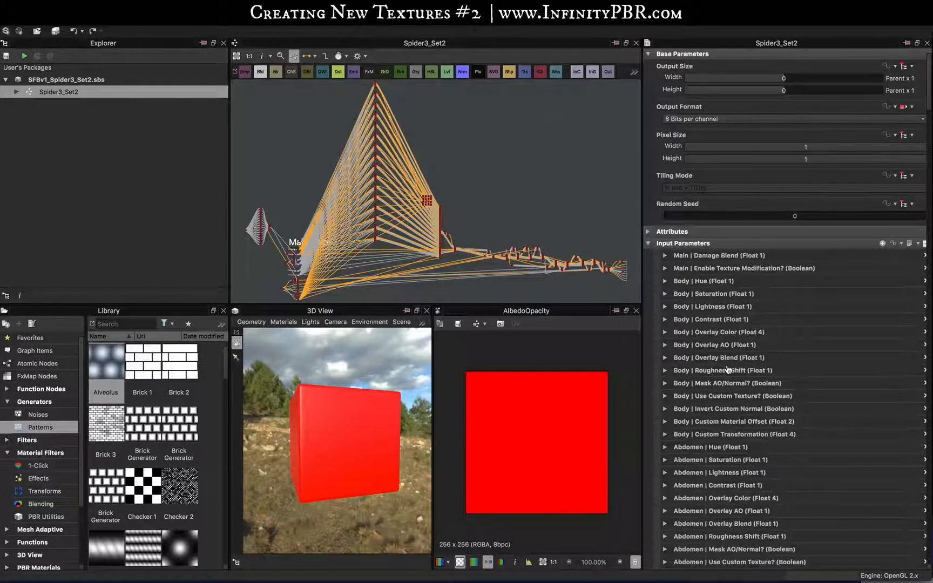
scroll(729, 369, "down", 3)
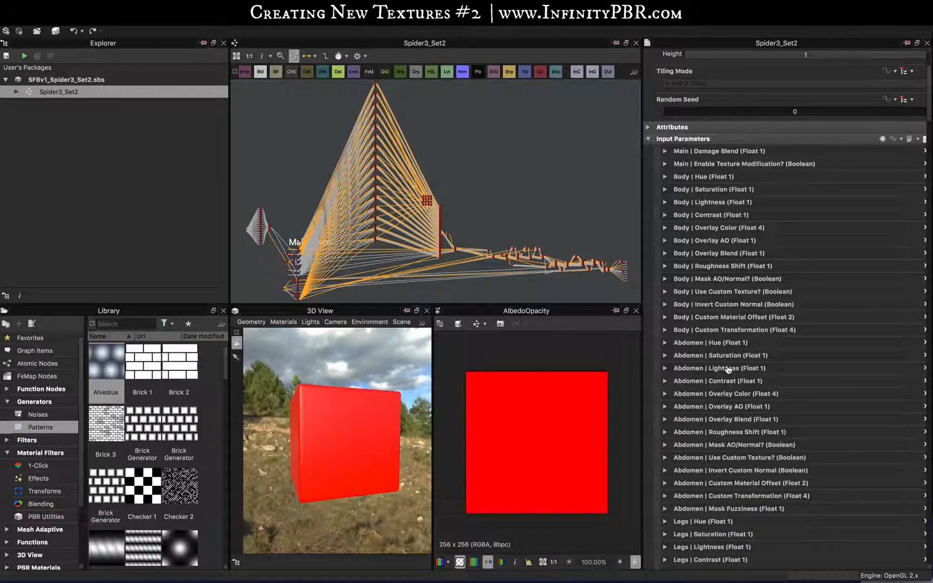
scroll(728, 370, "down", 20)
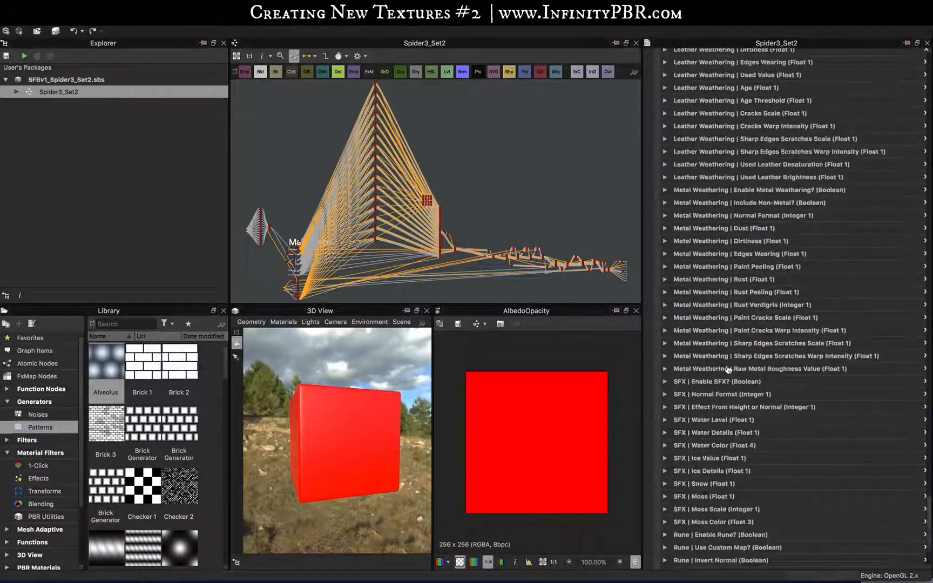
scroll(728, 370, "down", 3)
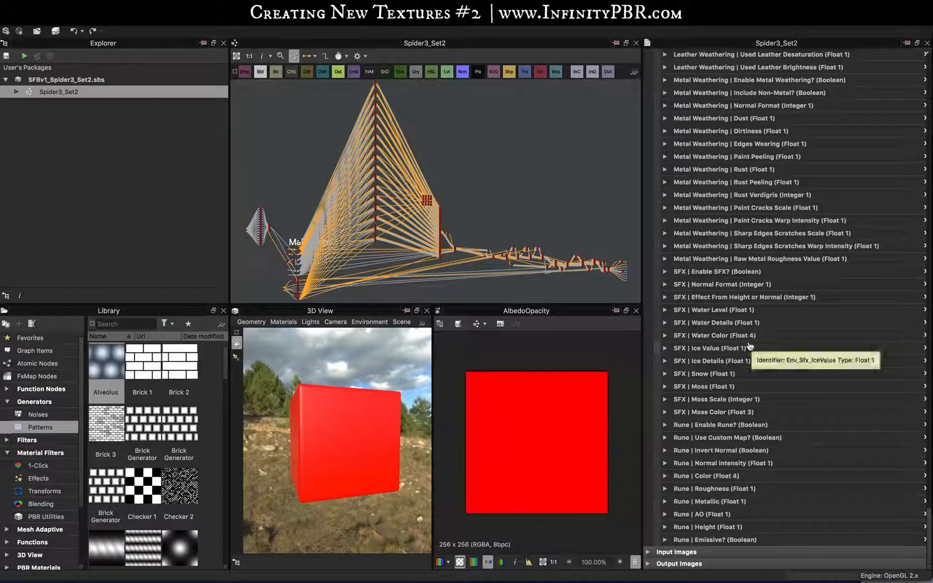
scroll(750, 346, "up", 15)
scroll(751, 346, "up", 15)
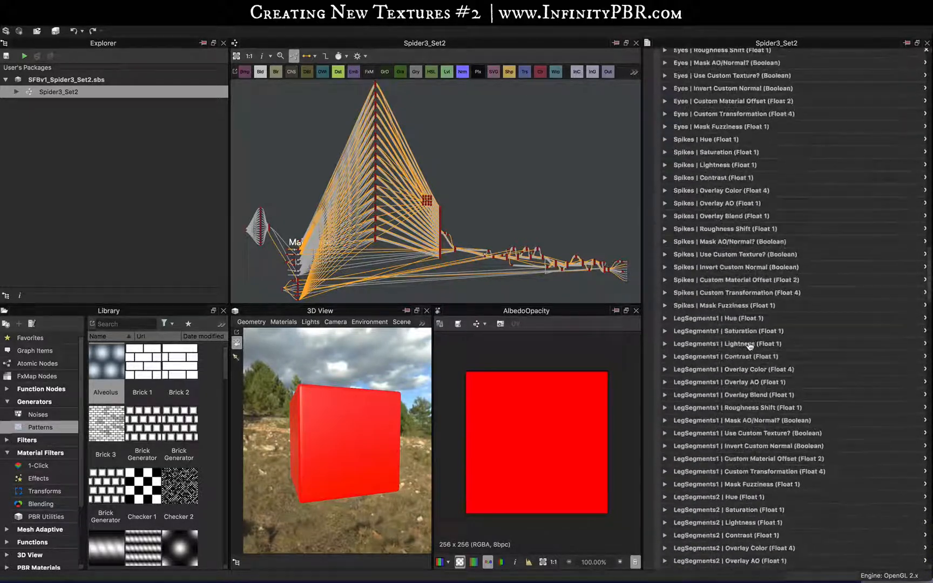
scroll(750, 346, "up", 8)
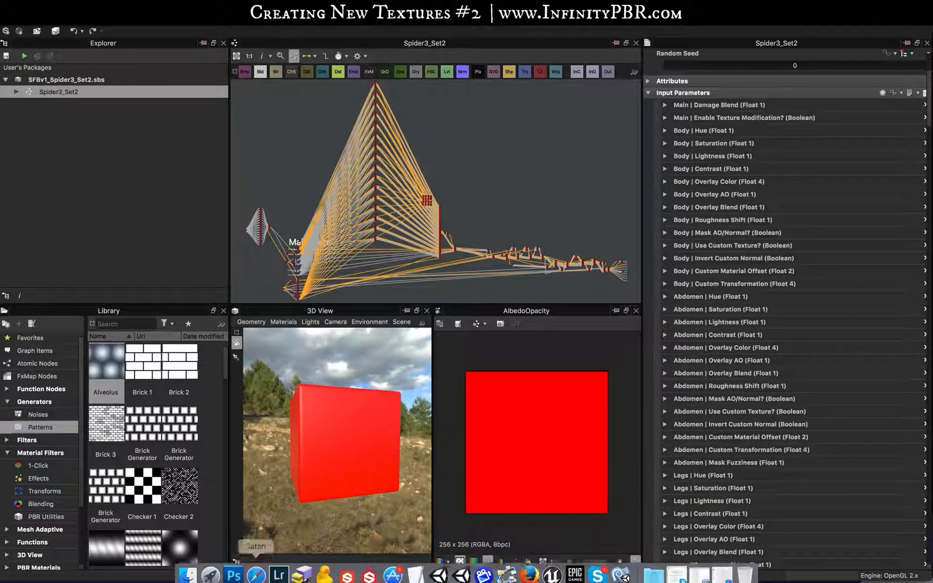
Import Spider3_id, Spider3_position and Spider3_world_space_normals from the Spider 3 Additional Maps folder into the SFBv1_Spider3_Set2 package
left_click(187, 568)
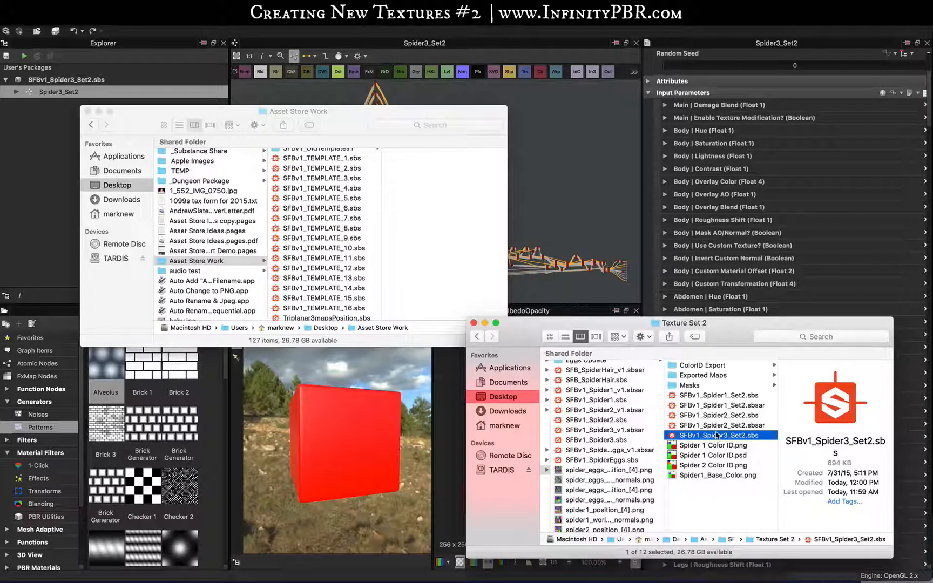
left_click(699, 376)
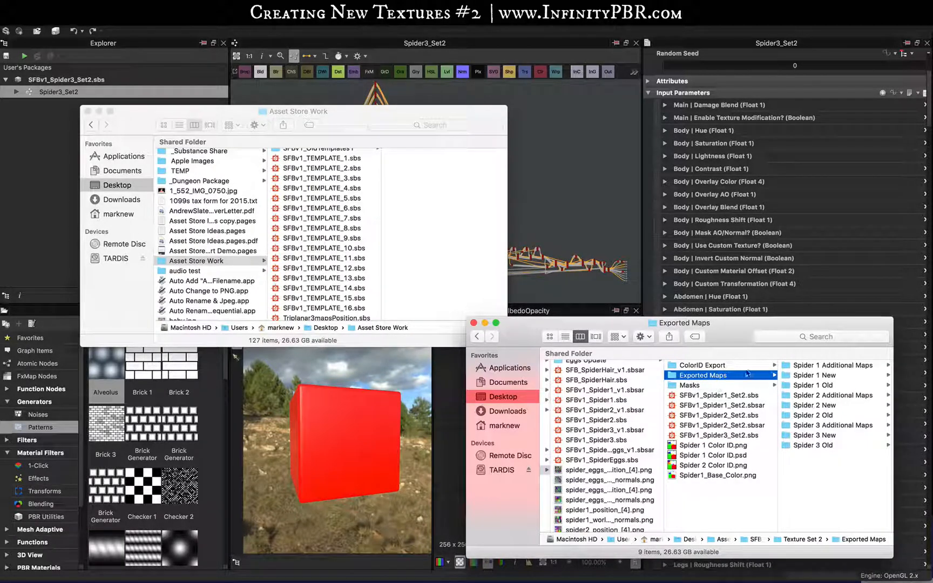
left_click(814, 446)
left_click(723, 425)
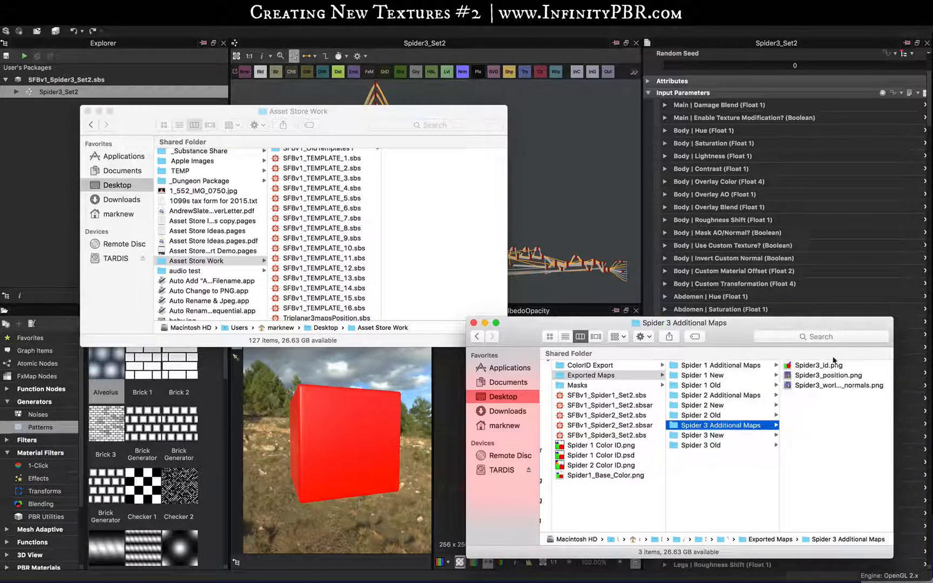
left_click(834, 365)
key("super+a")
left_click_drag(825, 372, 64, 82)
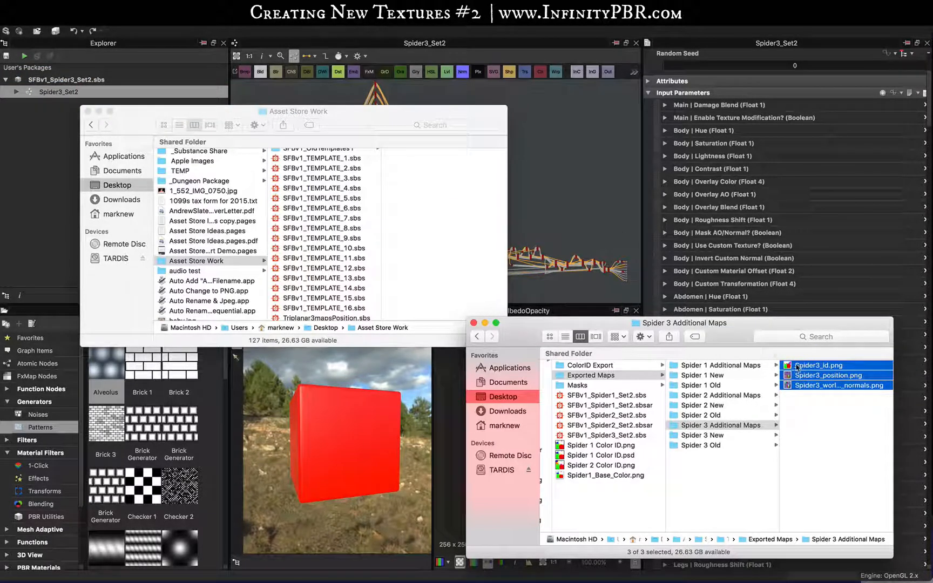
left_click_drag(797, 368, 85, 82)
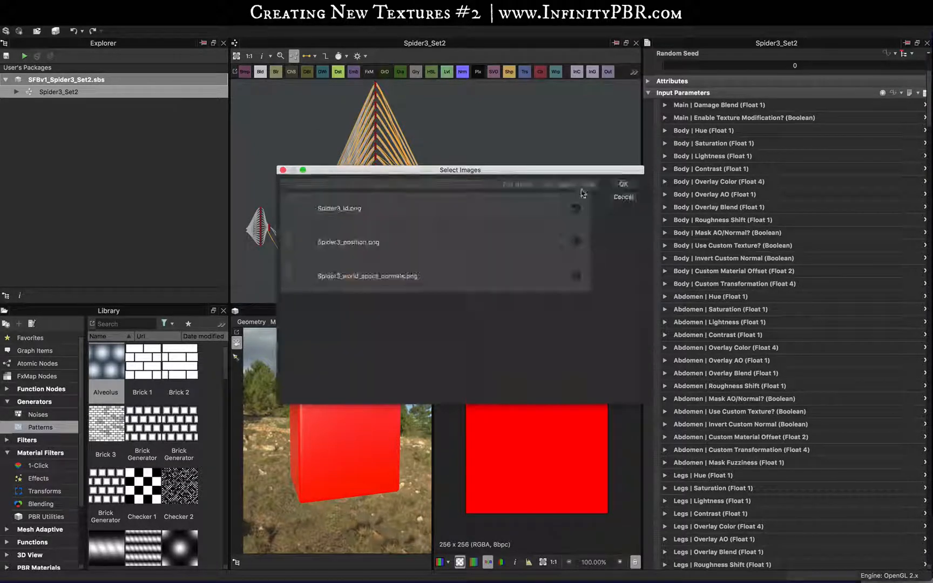
left_click(623, 184)
Import the Spider 3 New and Spider 3 Old texture maps, plus the head accent, leg connections, top side and under side masks, into the package
left_click(188, 566)
left_click_drag(841, 392, 91, 81)
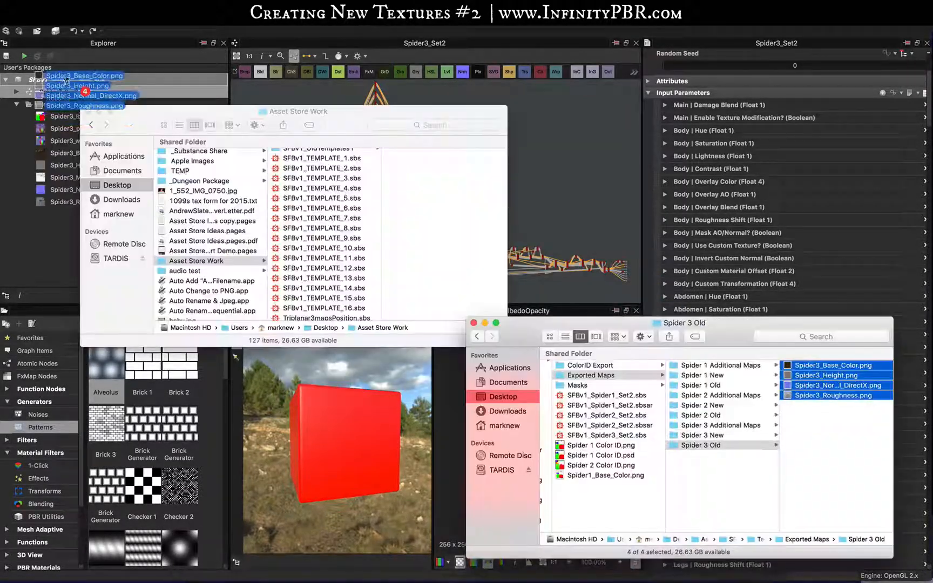
left_click_drag(94, 86, 92, 82)
left_click(718, 396)
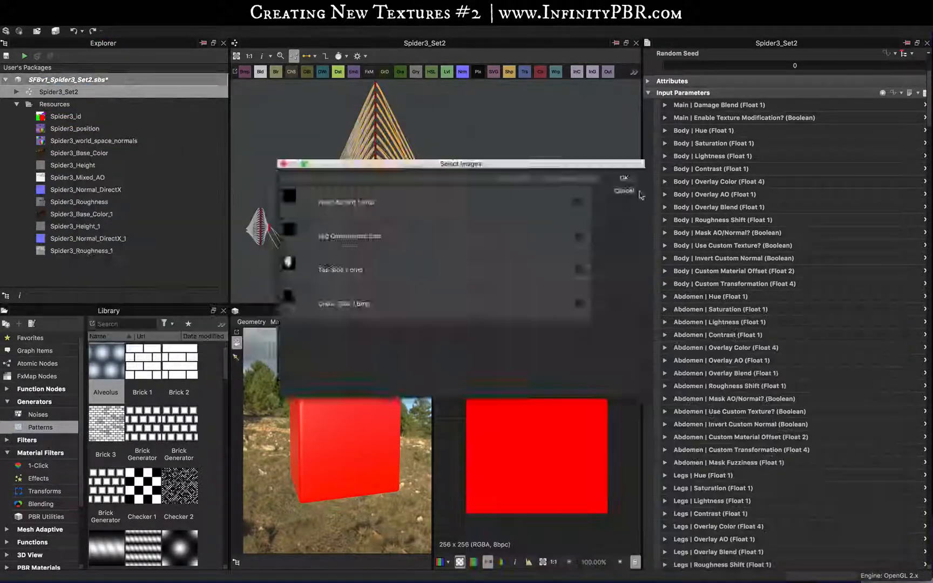
left_click(620, 179)
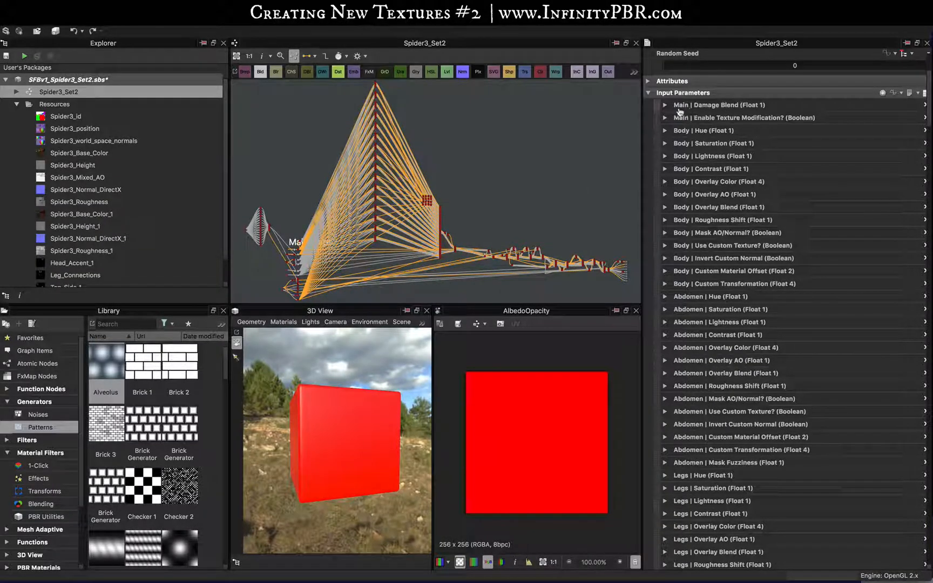
Inspect the settings of the Main group's Damage Blend input parameter
scroll(697, 137, "up", 2)
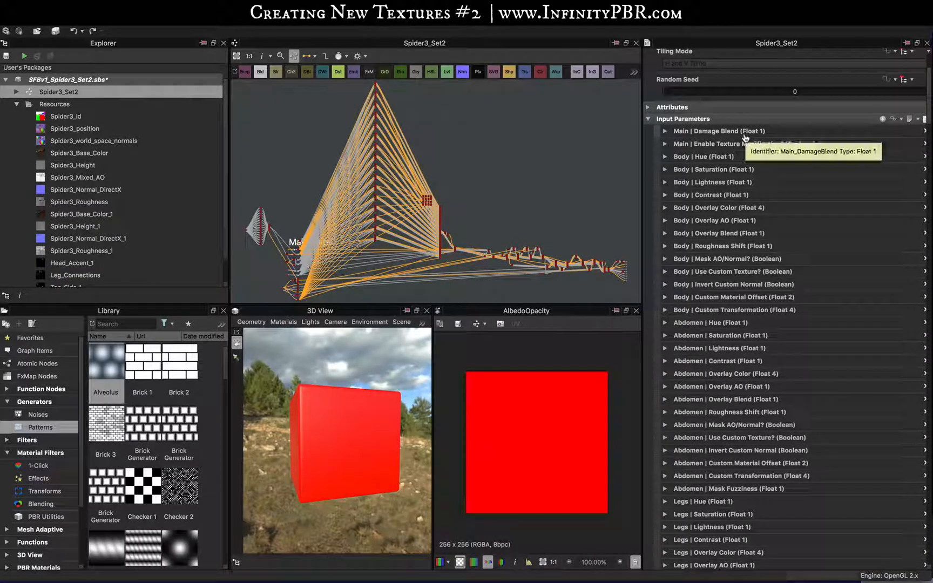
left_click(666, 132)
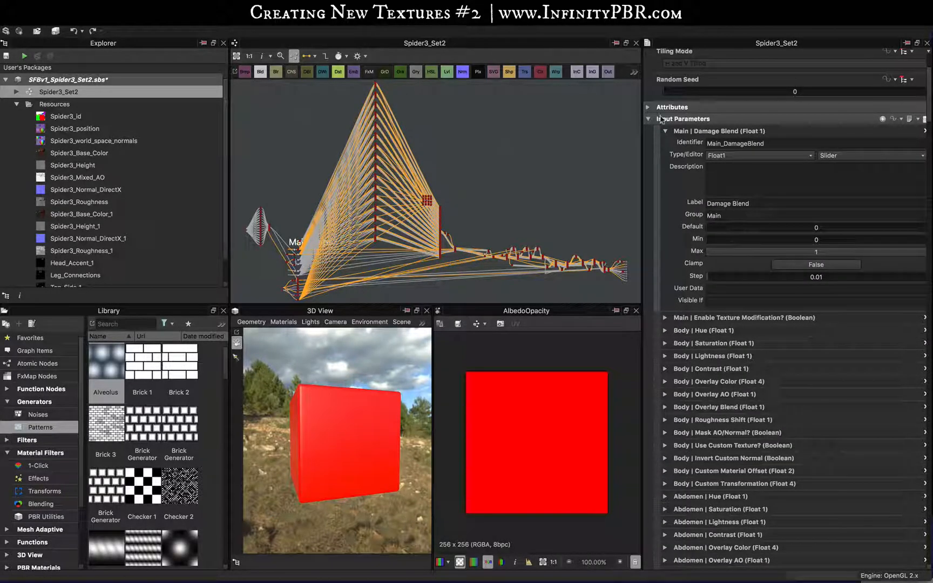
left_click(665, 131)
Add Spider3_Base_Color and Spider3_Base_Color_1 bitmaps under Main Maps, connecting them to the color Blend node's background and foreground respectively
scroll(283, 259, "up", 10)
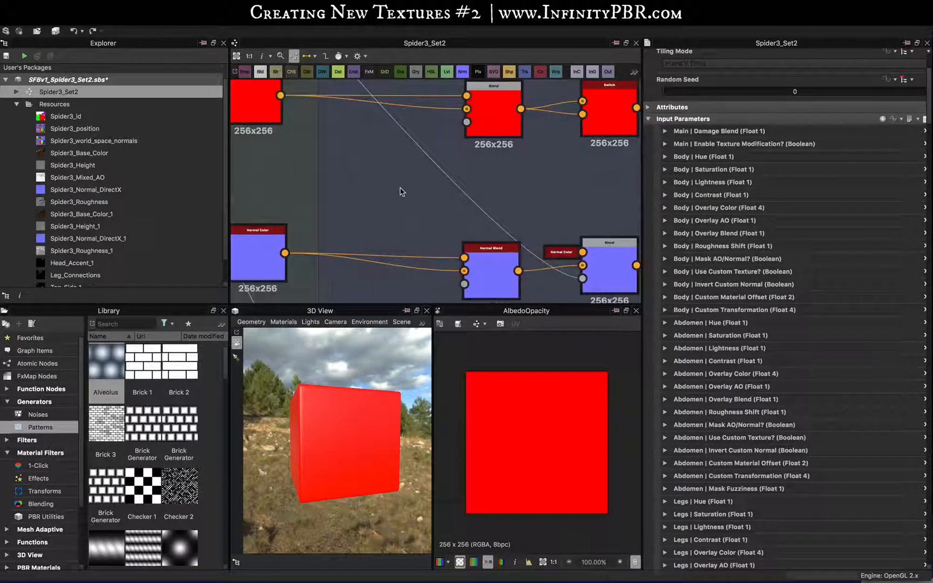
scroll(402, 191, "down", 10)
scroll(393, 198, "up", 2)
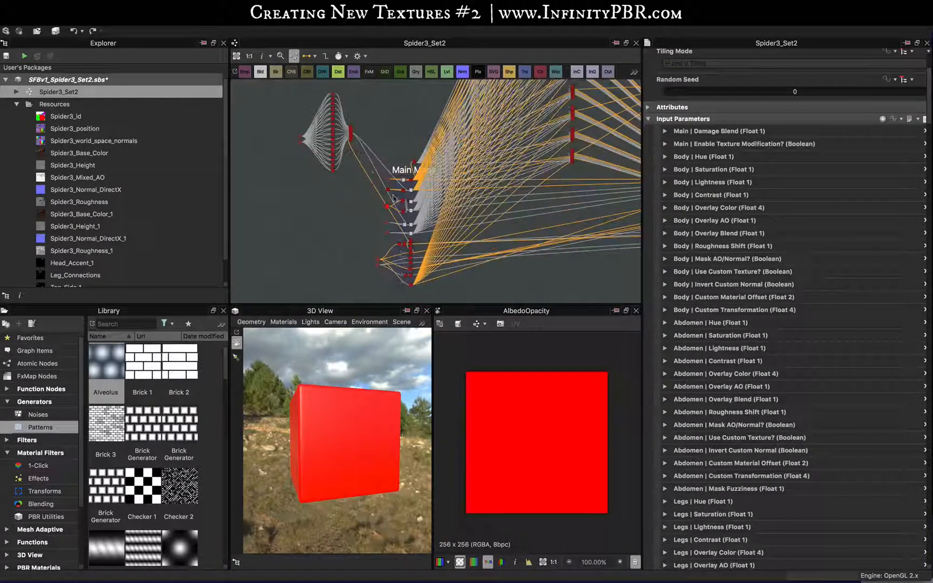
scroll(397, 219, "up", 5)
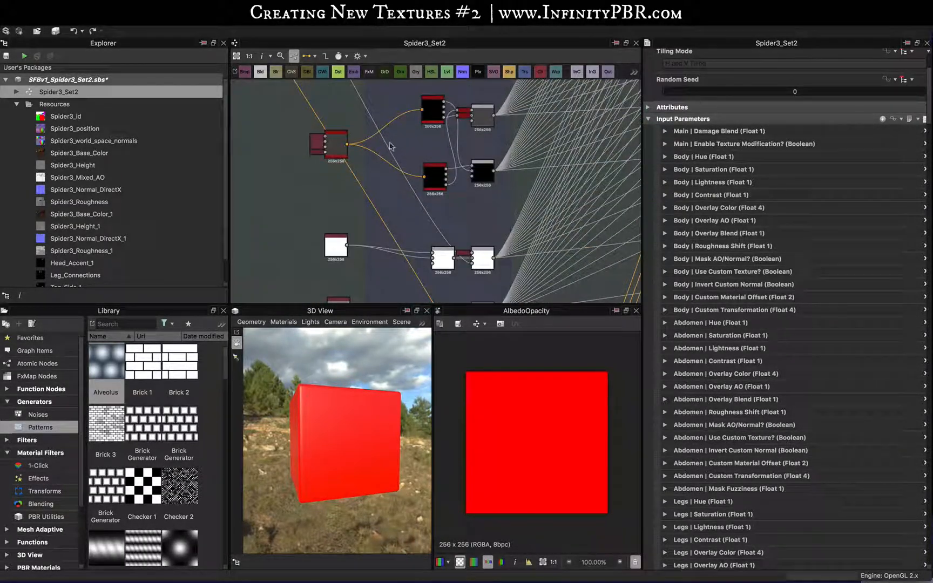
middle_click_drag(391, 146, 389, 278)
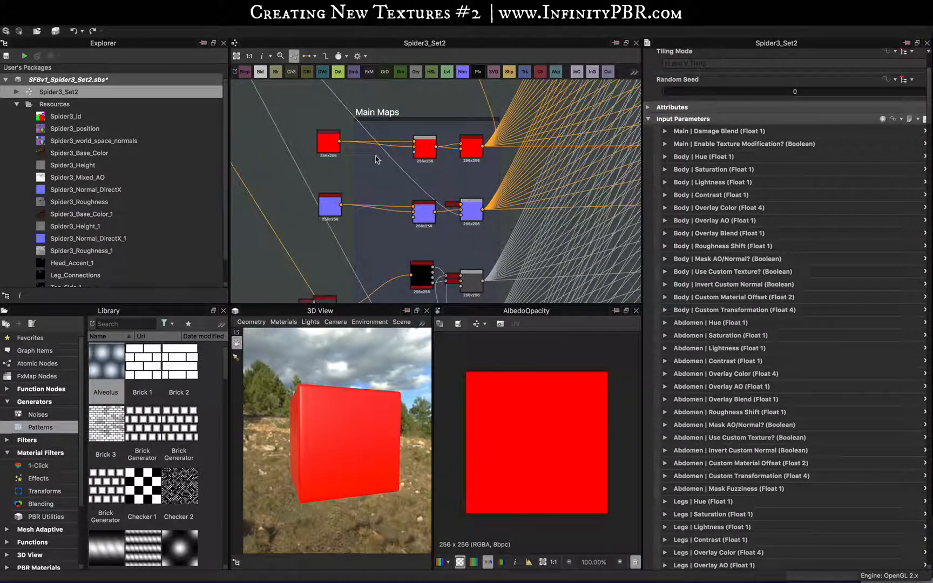
scroll(378, 176, "up", 3)
middle_click_drag(354, 173, 319, 216)
left_click_drag(75, 153, 315, 141)
left_click_drag(97, 215, 316, 184)
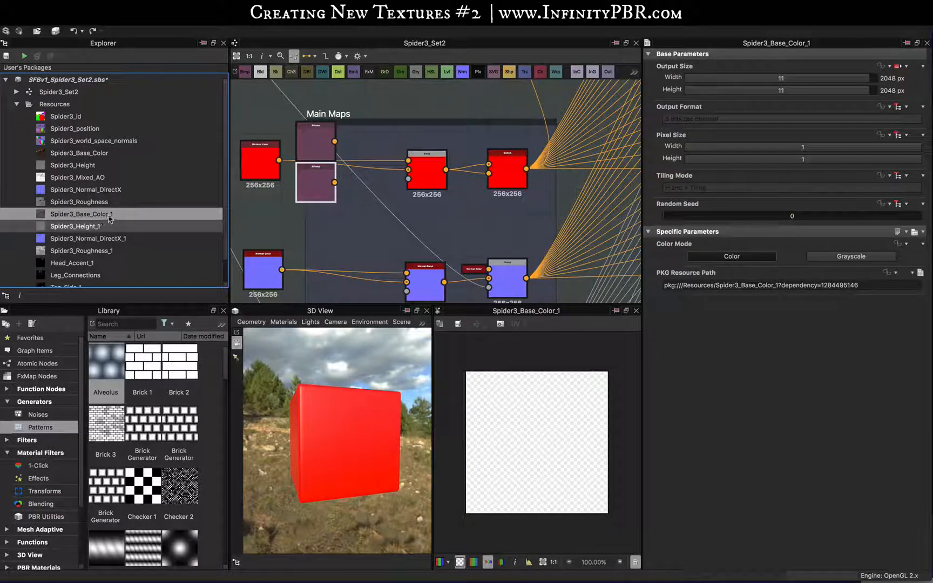
left_click_drag(335, 142, 408, 171)
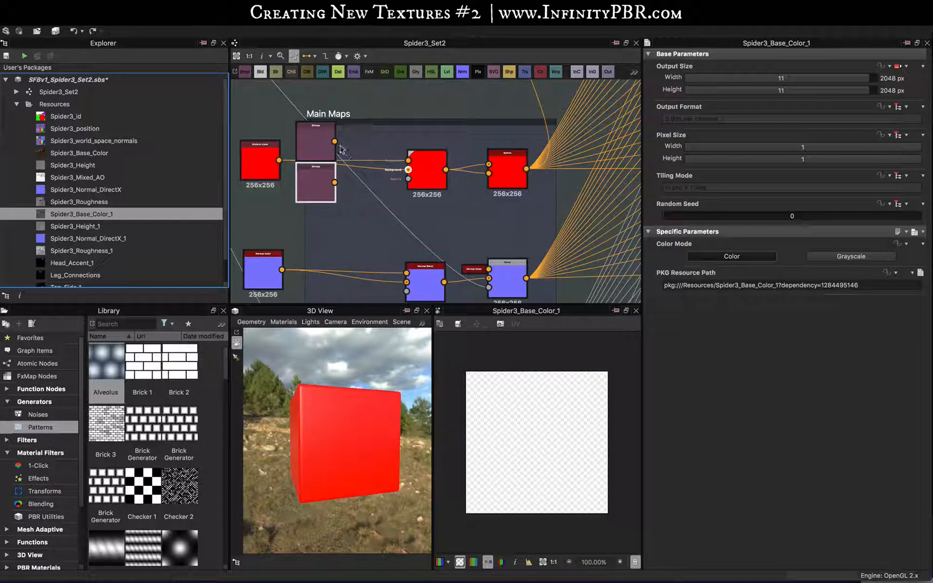
left_click_drag(335, 142, 409, 170)
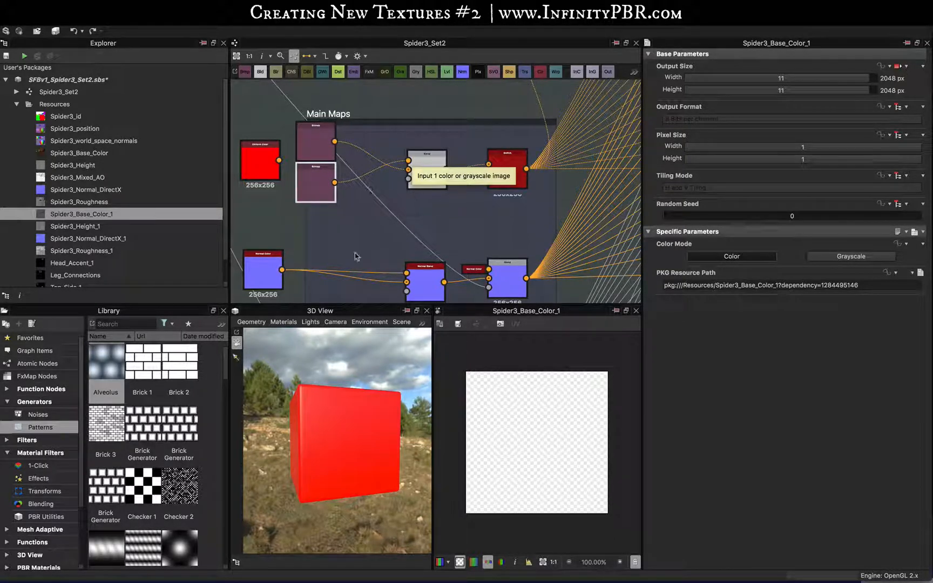
Add Spider3_Normal_DirectX and Spider3_Normal_DirectX_1 bitmaps under Main Maps, connecting them to the Normal Blend node's second and first inputs respectively
middle_click_drag(355, 251, 362, 200)
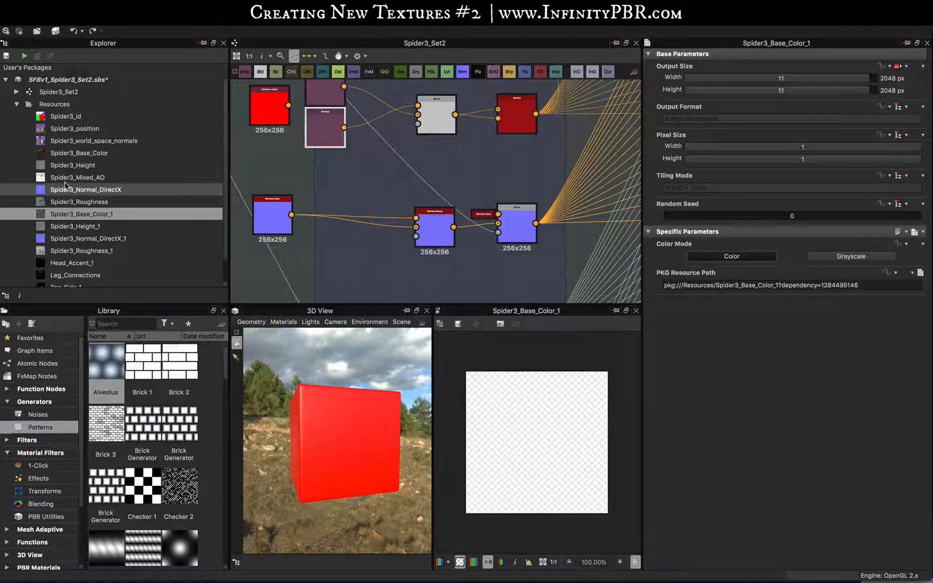
left_click_drag(61, 189, 324, 195)
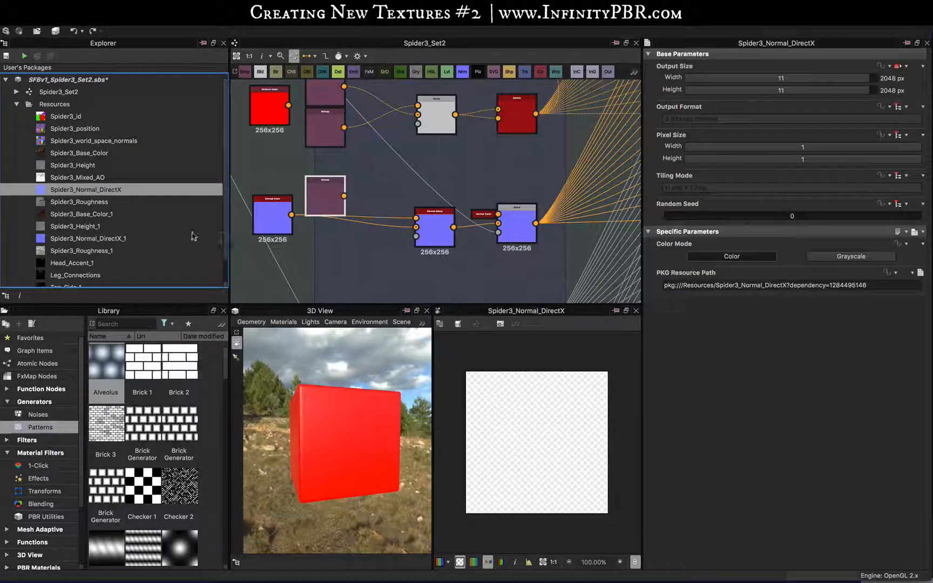
left_click_drag(110, 243, 339, 238)
left_click_drag(344, 196, 416, 222)
left_click_drag(357, 238, 416, 219)
middle_click_drag(379, 276, 381, 114)
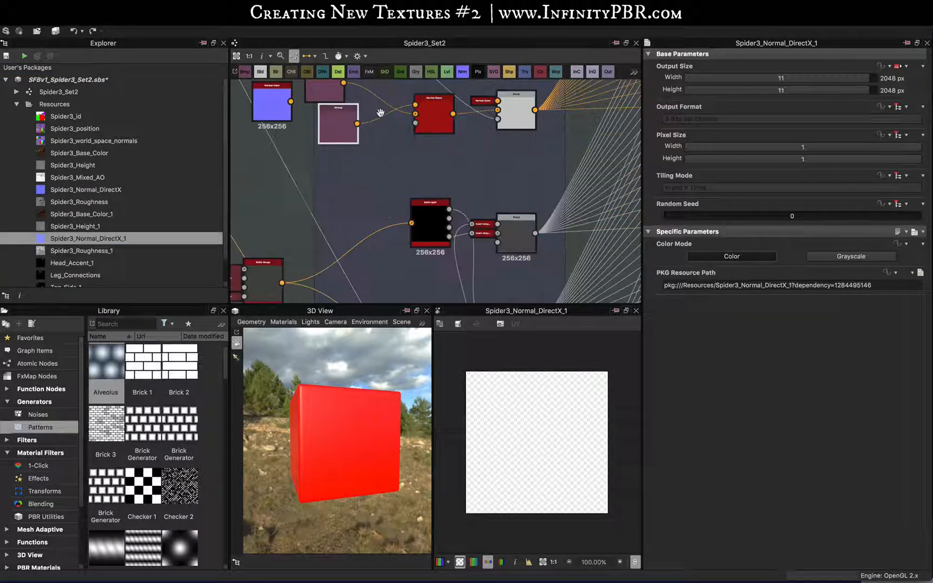
Undock the two Invert Grayscale nodes and move them with both RGBA Split nodes out of the Main Maps area
middle_click_drag(398, 222, 404, 185)
middle_click_drag(263, 185, 282, 193)
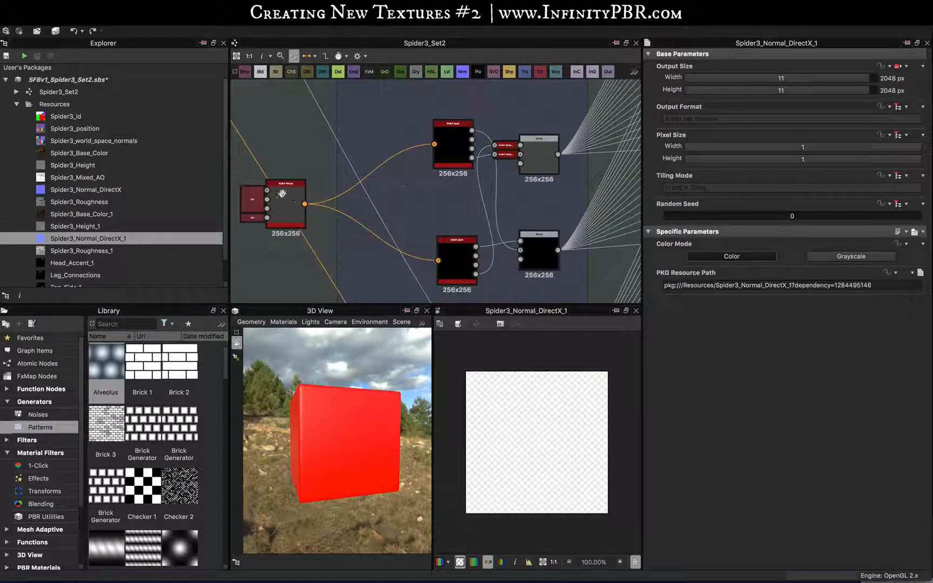
left_click_drag(507, 122, 452, 273)
key("d")
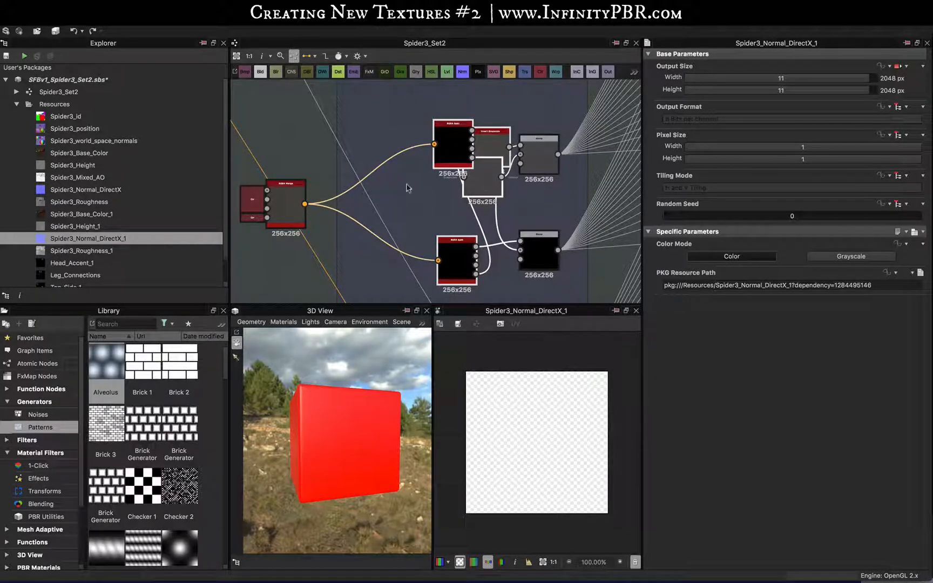
left_click_drag(488, 183, 284, 187)
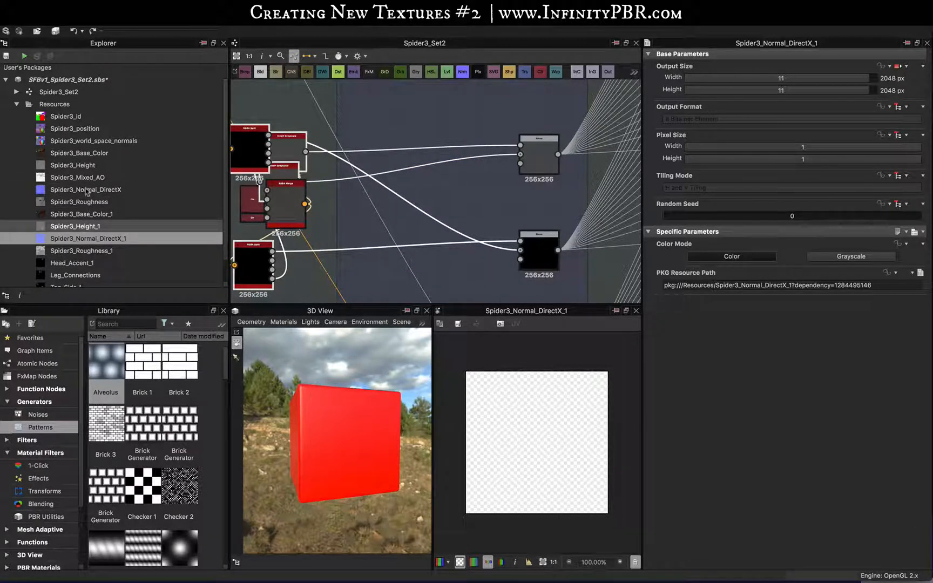
Add Spider3_Roughness and Spider3_Roughness_1 bitmaps under Main Maps, connecting them to the roughness Blend node's background and foreground respectively
left_click_drag(80, 202, 431, 115)
left_click_drag(81, 251, 520, 155)
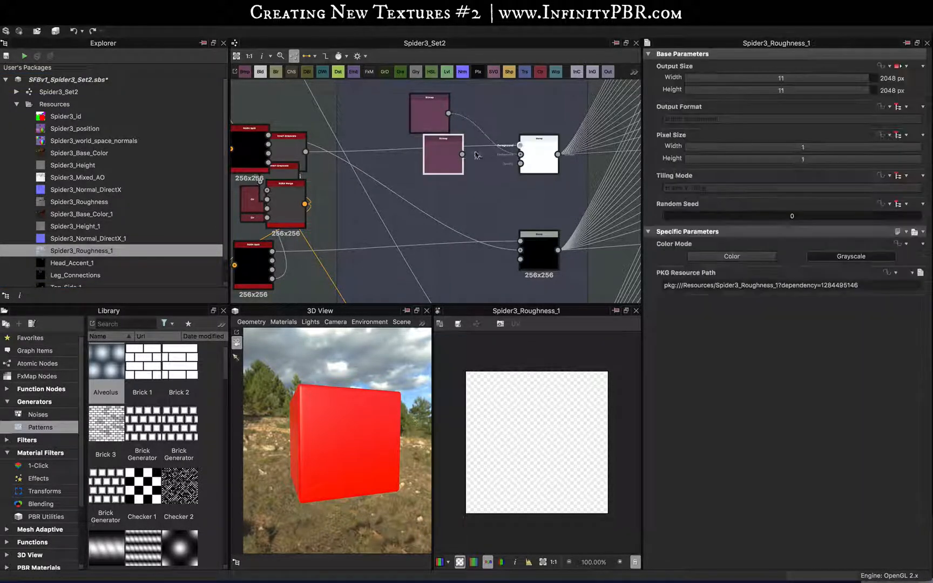
left_click(414, 123)
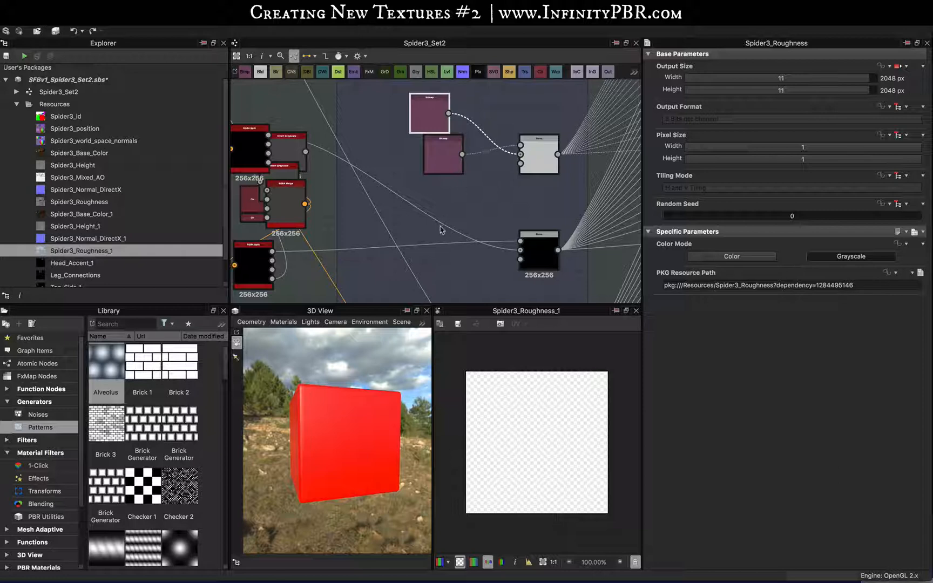
Add a Uniform Color node in Grayscale mode and connect it to the Blend node below the roughness Blend
middle_click_drag(427, 226, 415, 203)
right_click(419, 196)
mouse_move(437, 198)
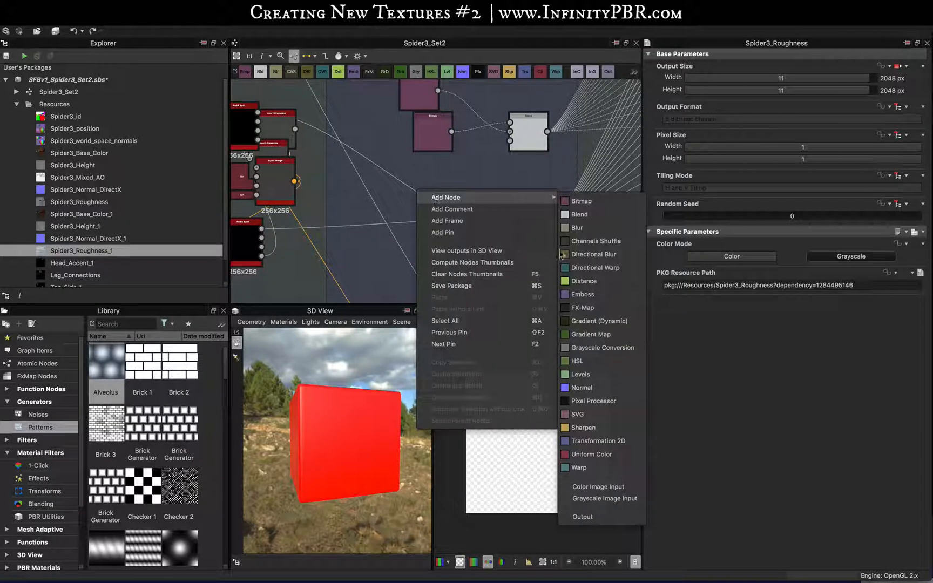
left_click(585, 455)
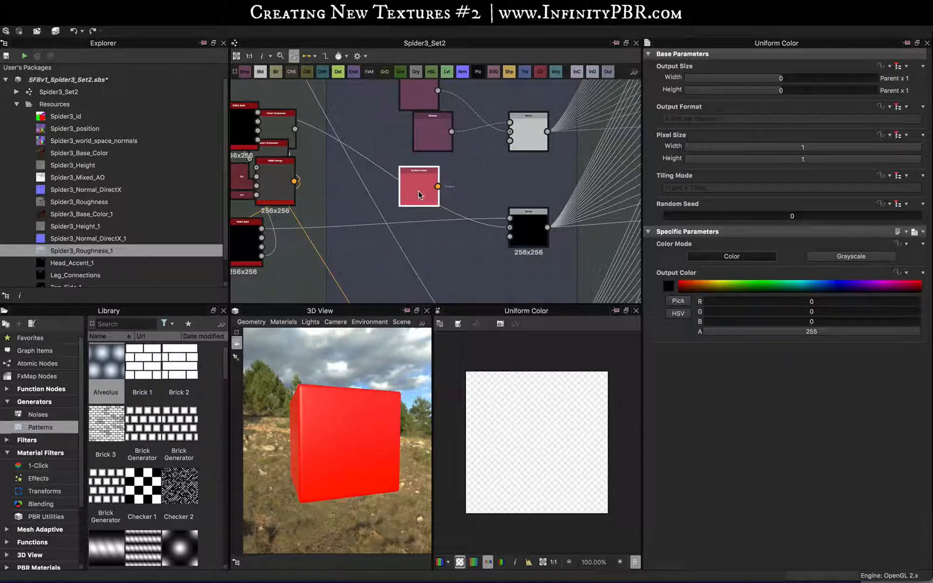
left_click(831, 257)
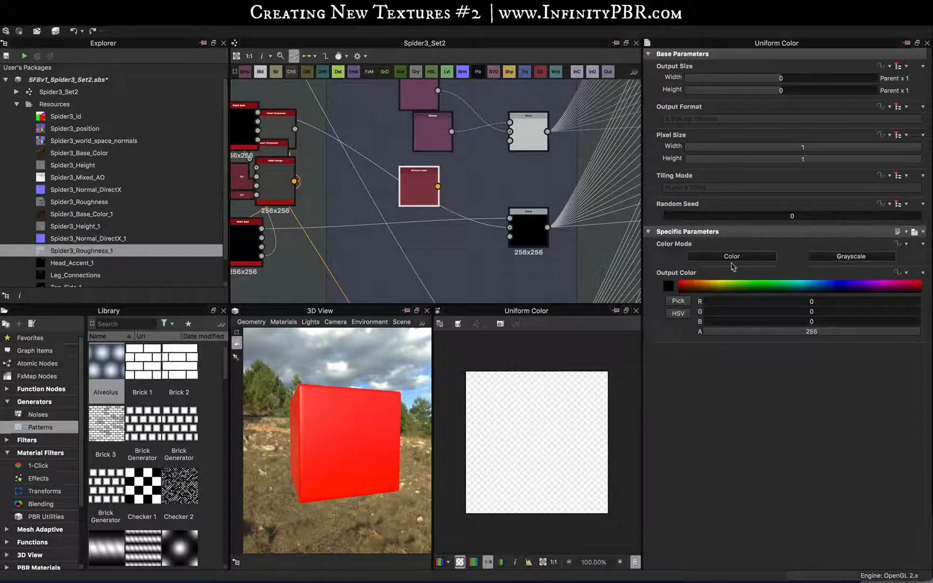
left_click_drag(520, 229, 510, 227)
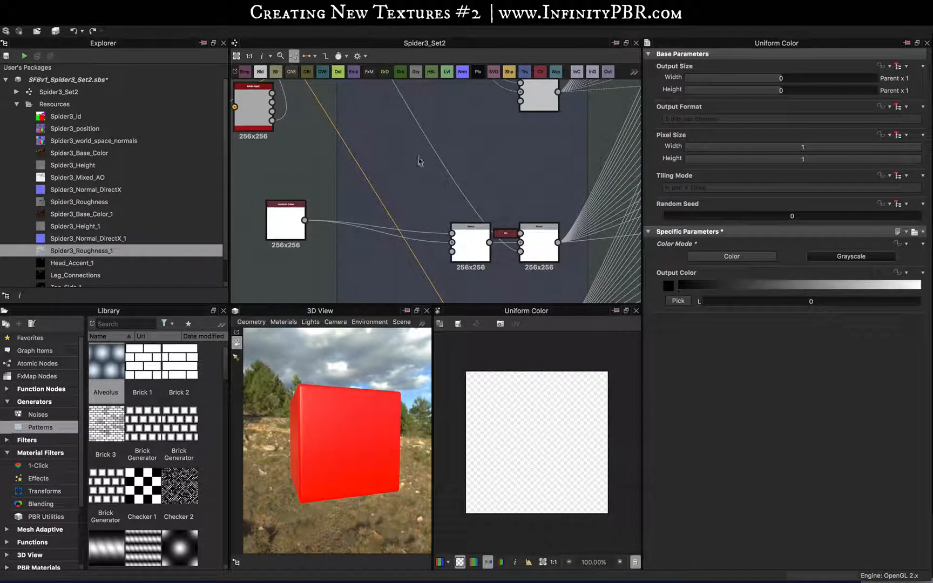
Add a Spider3_Mixed_AO bitmap and connect it to the ambient occlusion Blend node's foreground and background in place of the white Uniform Color
middle_click_drag(419, 157, 418, 143)
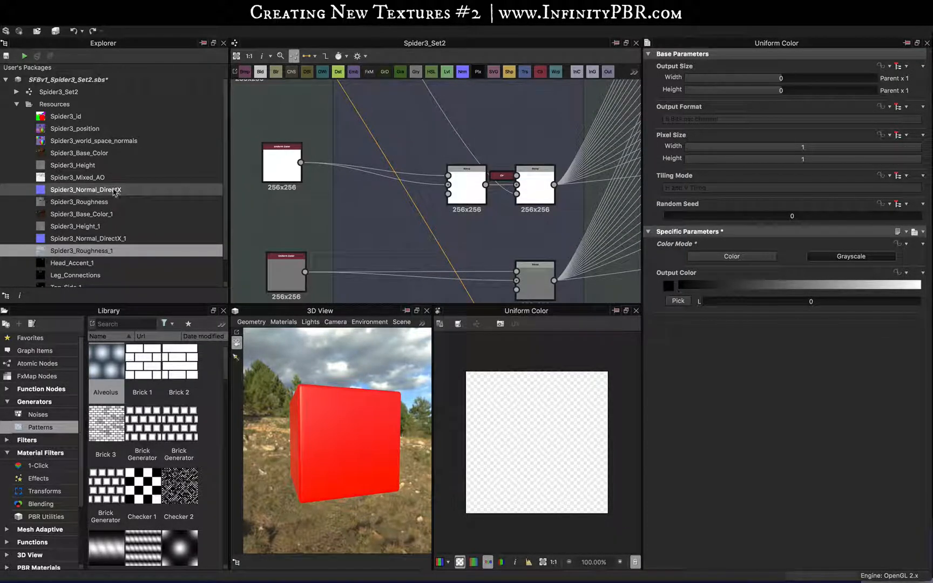
left_click_drag(81, 177, 375, 144)
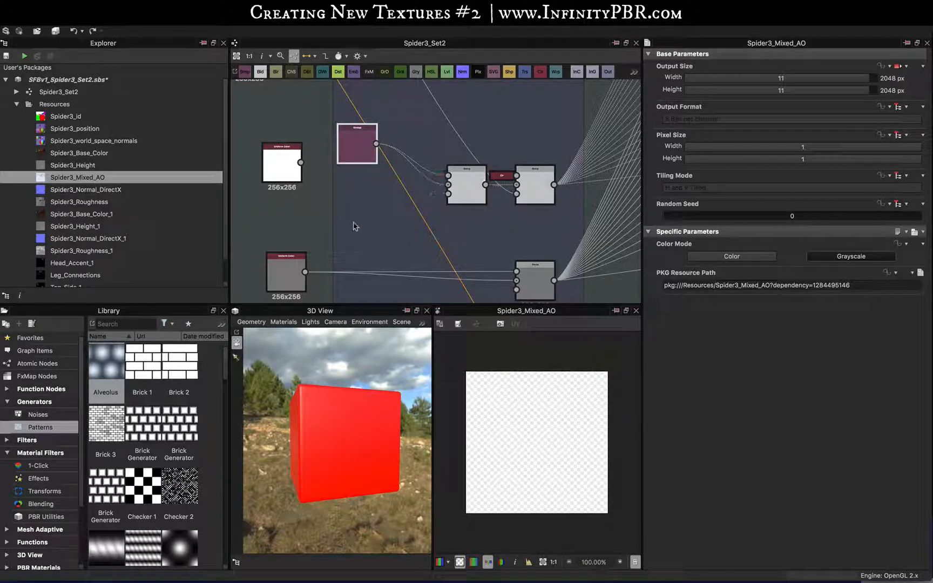
Add Spider3_Height and Spider3_Height_1 bitmaps, connect them to the height Blend node's background and foreground respectively, and preview both maps
middle_click_drag(353, 225, 344, 170)
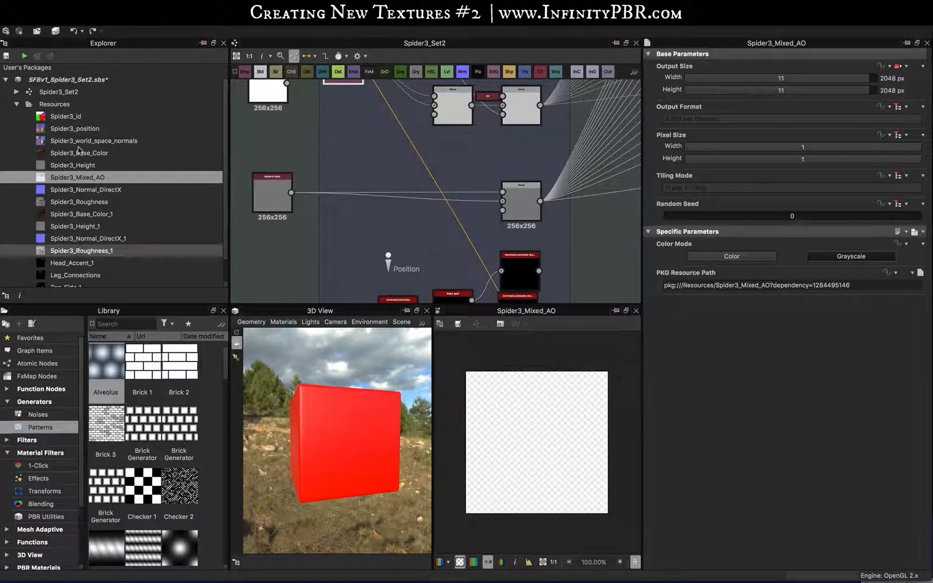
left_click_drag(73, 165, 346, 154)
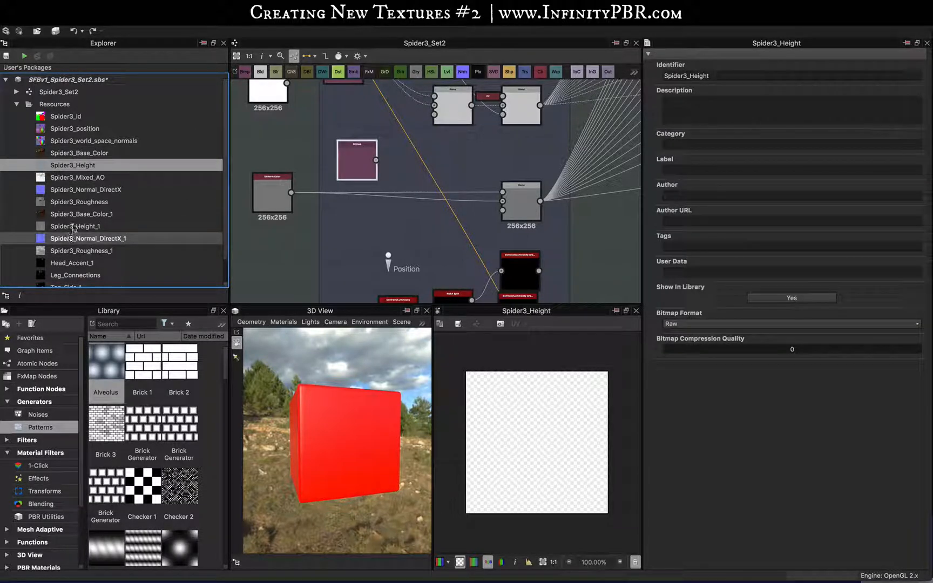
left_click_drag(74, 228, 371, 215)
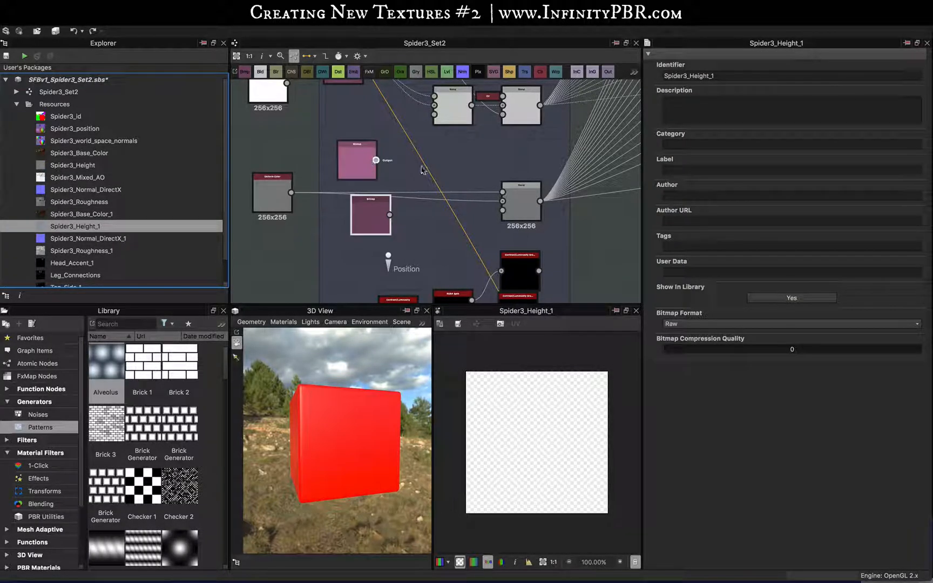
left_click_drag(422, 170, 389, 215)
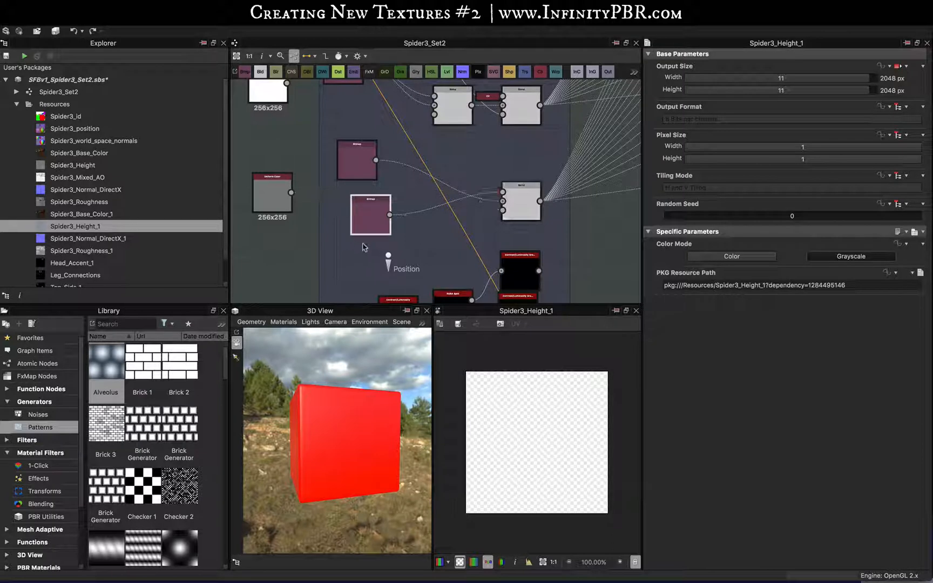
middle_click_drag(364, 248, 421, 146)
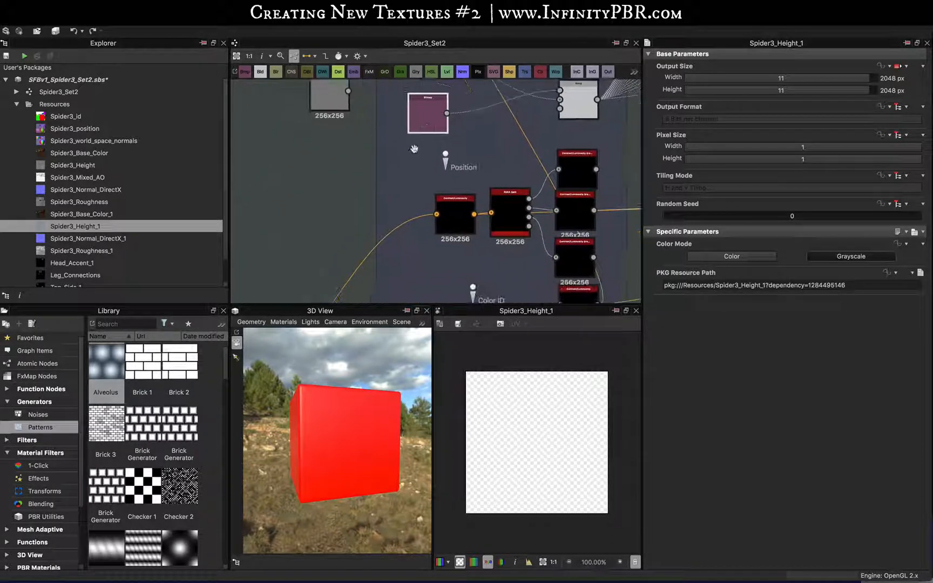
left_click(65, 166)
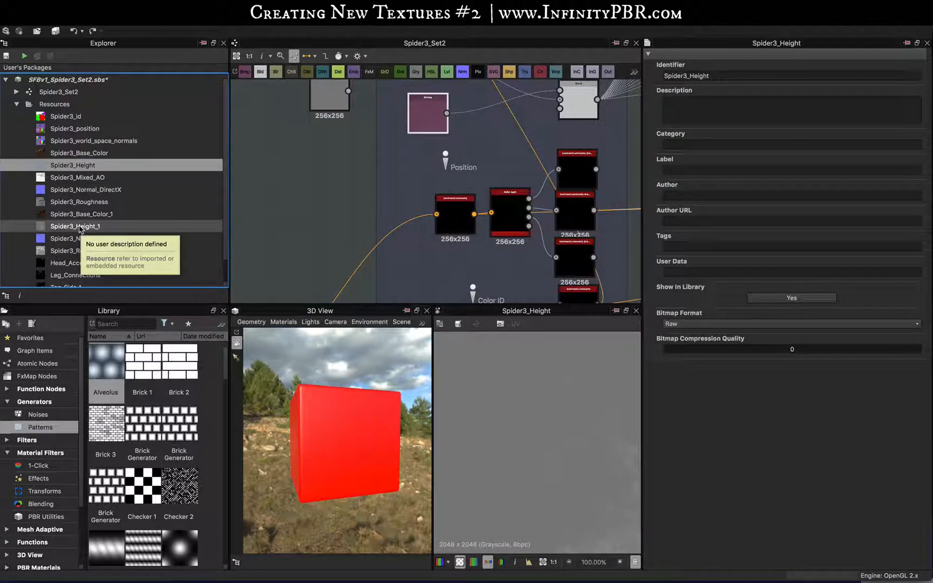
double_click(80, 227)
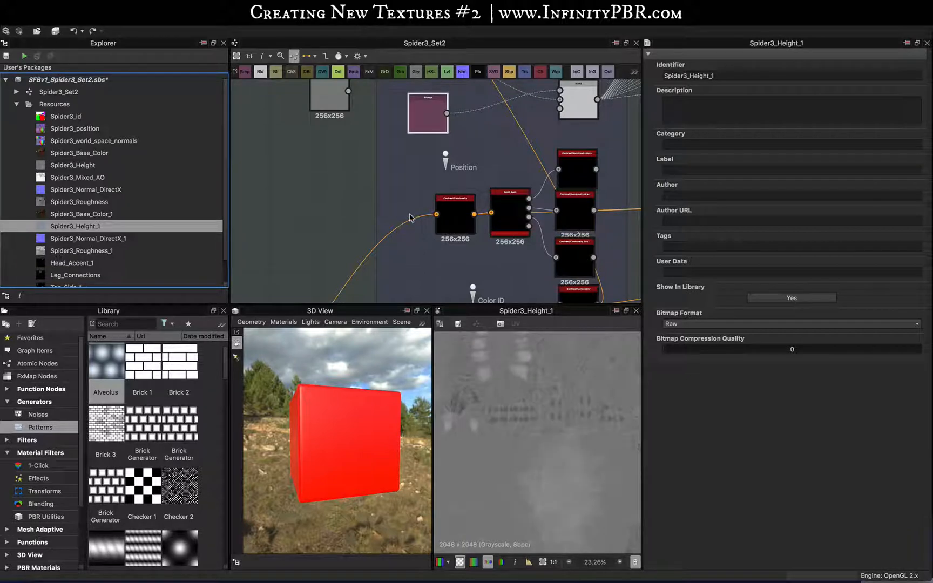
Add Spider3_position, Spider3_id and Spider3_world_space_normals bitmaps, connecting each to the Contrast/Luminosity node for Position, Color ID and World Space Normal respectively
middle_click_drag(410, 218, 341, 178)
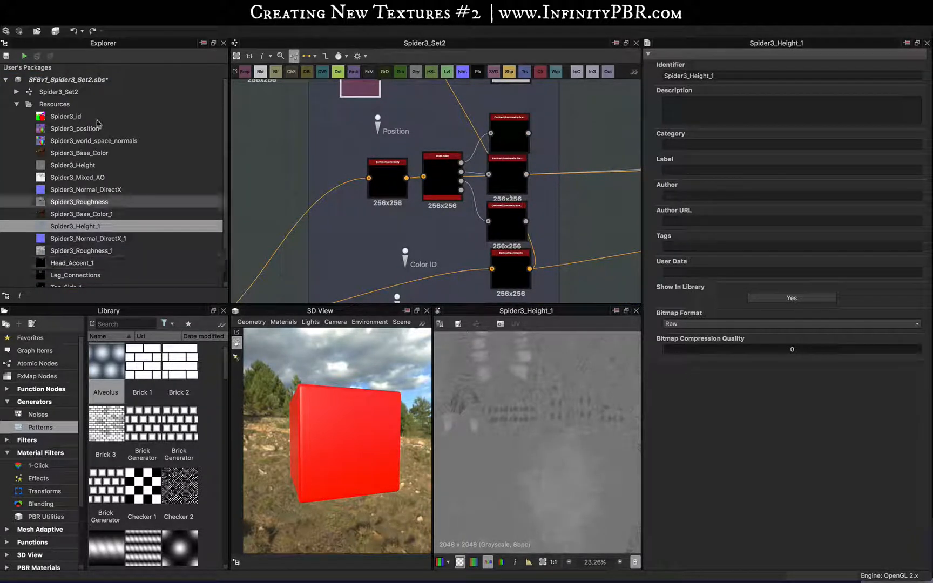
left_click_drag(97, 125, 341, 175)
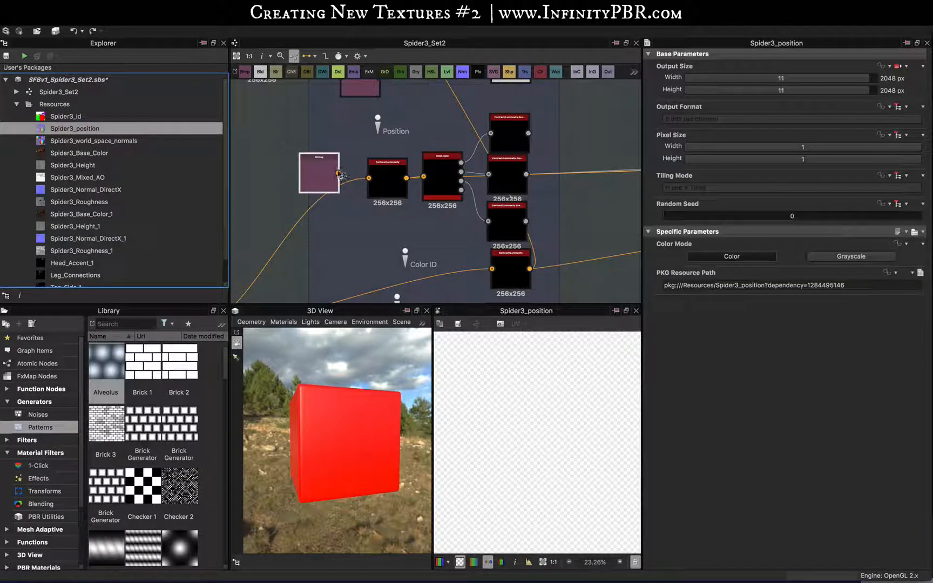
middle_click_drag(475, 282, 478, 181)
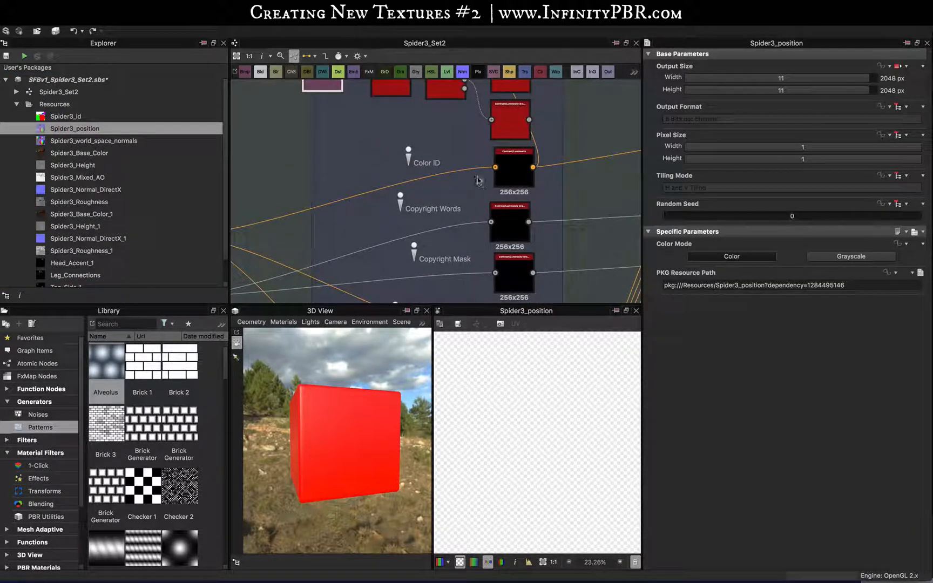
left_click_drag(65, 116, 340, 161)
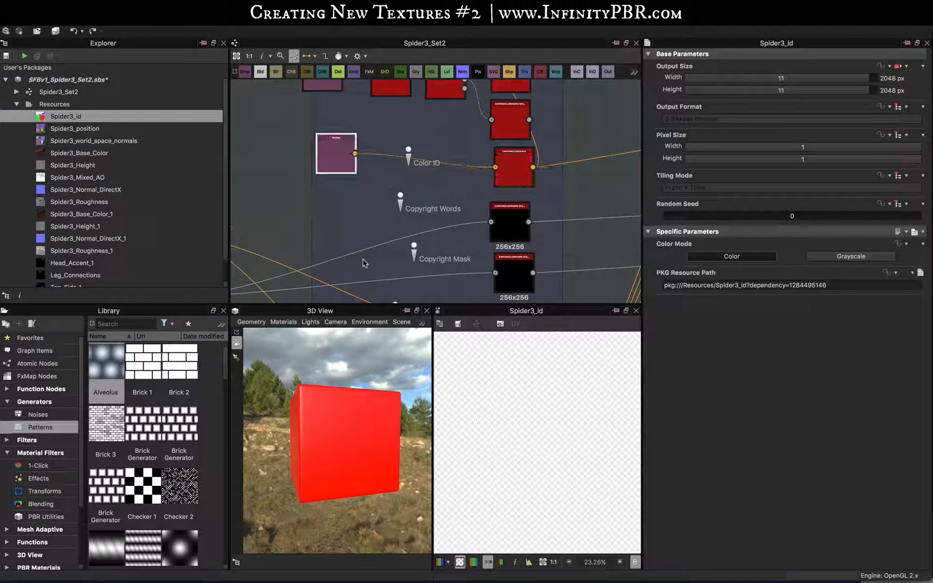
middle_click_drag(365, 263, 367, 143)
left_click_drag(81, 140, 500, 219)
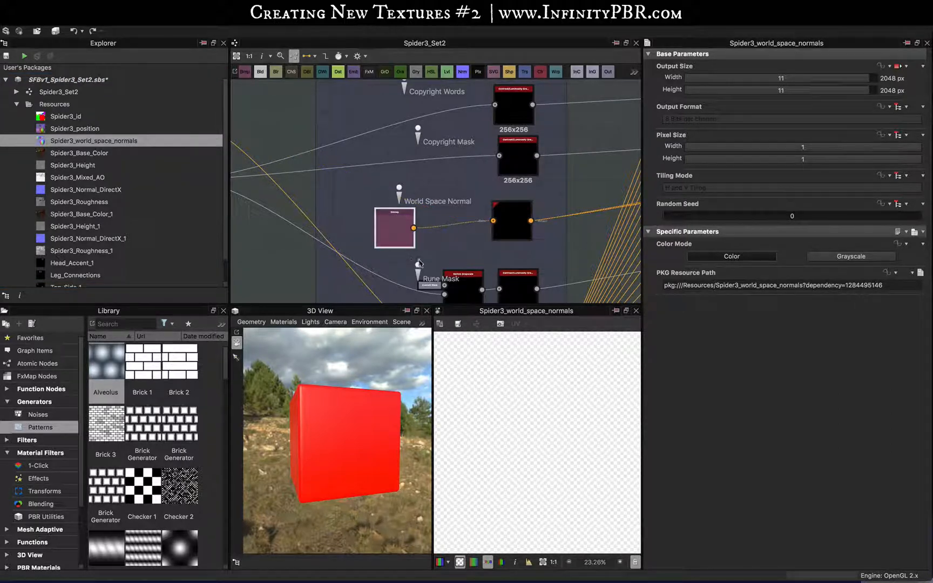
Examine the Rune Mask's Switch Grayscale node with its custom mask inputs, and the Copyright Words and Copyright Mask connections
middle_click_drag(427, 248, 424, 199)
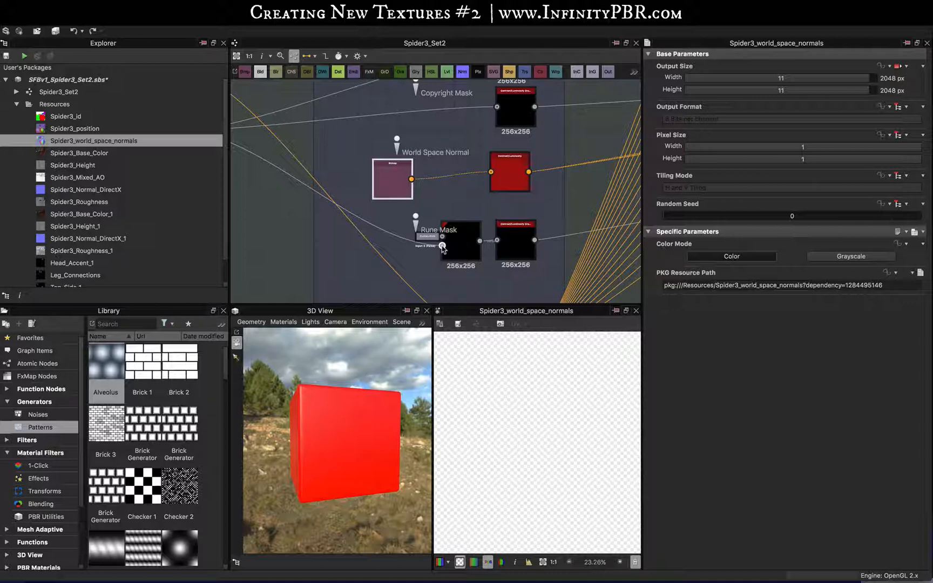
scroll(432, 242, "up", 5)
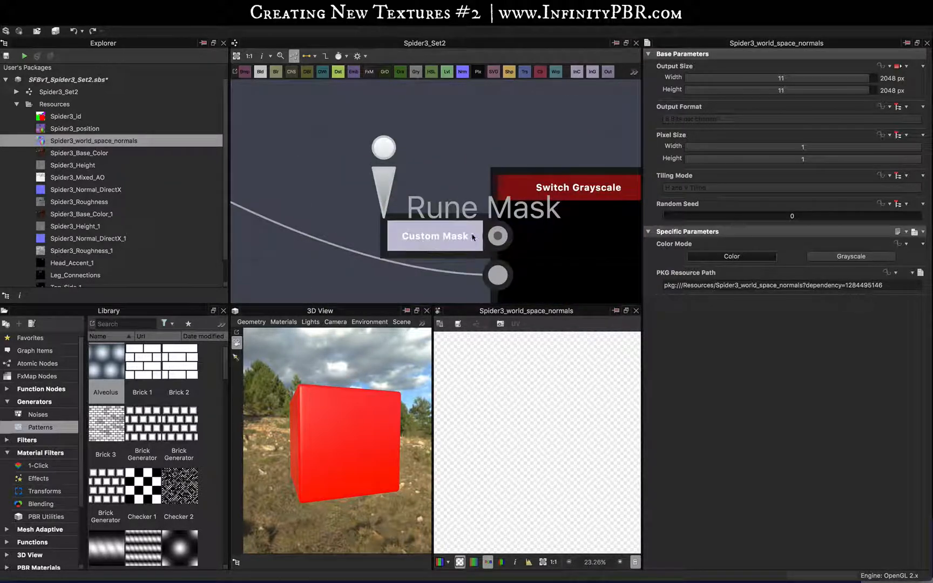
scroll(454, 239, "down", 6)
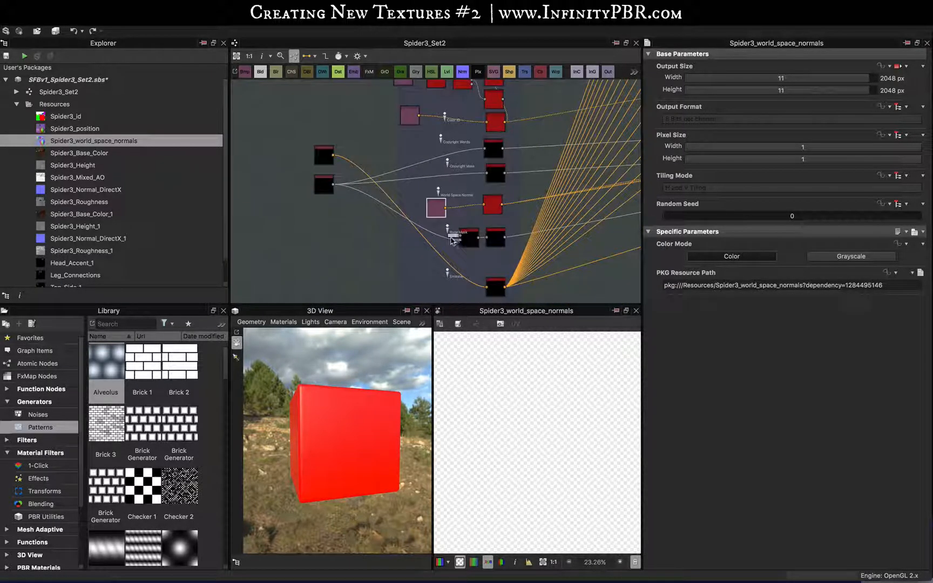
scroll(452, 240, "up", 5)
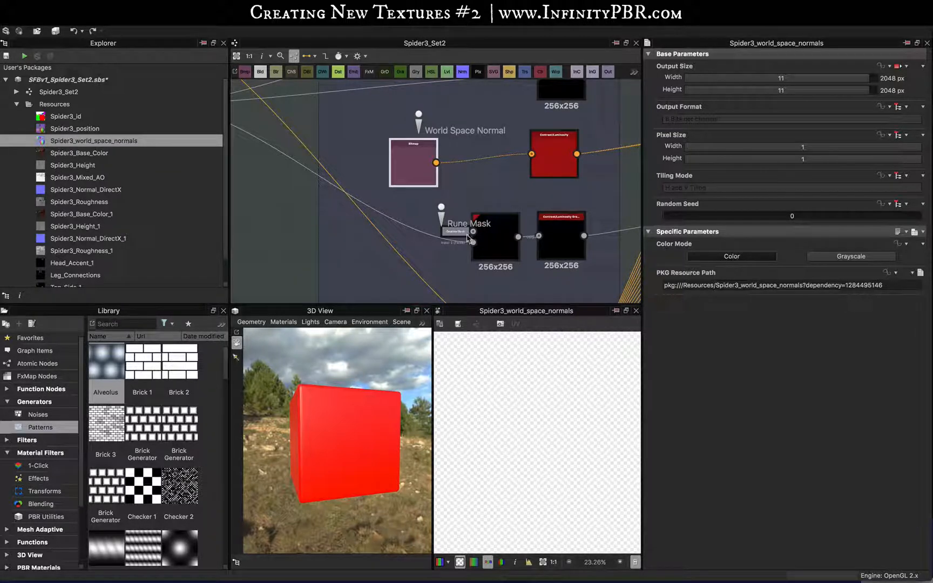
mouse_move(345, 240)
middle_mouse_down()
mouse_move(488, 275)
mouse_move(348, 224)
middle_mouse_up()
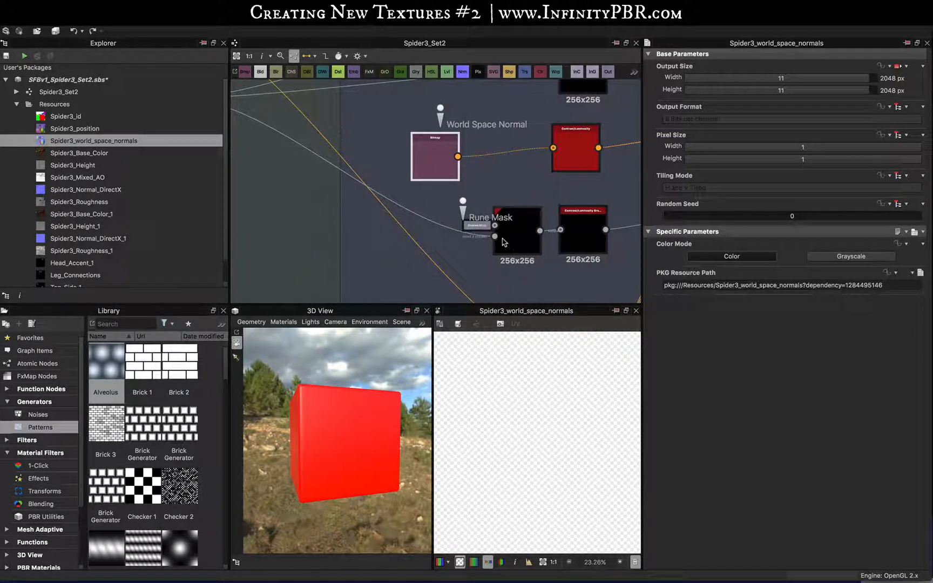
middle_click_drag(525, 158, 503, 356)
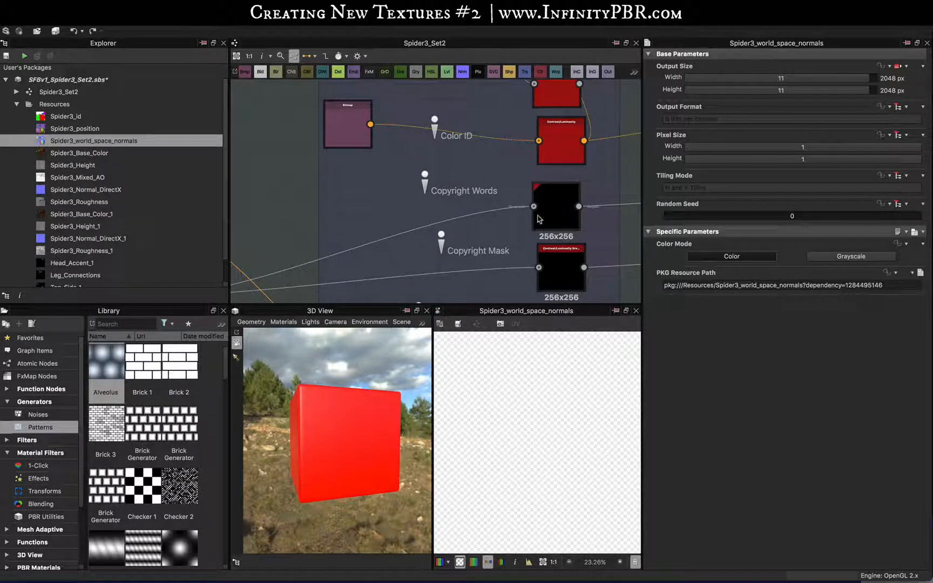
Preview the Spider3_Base_Color, Spider3_Normal_DirectX_1 and Spider3_Mixed_AO resources, examining the ambient occlusion map up close
double_click(53, 155)
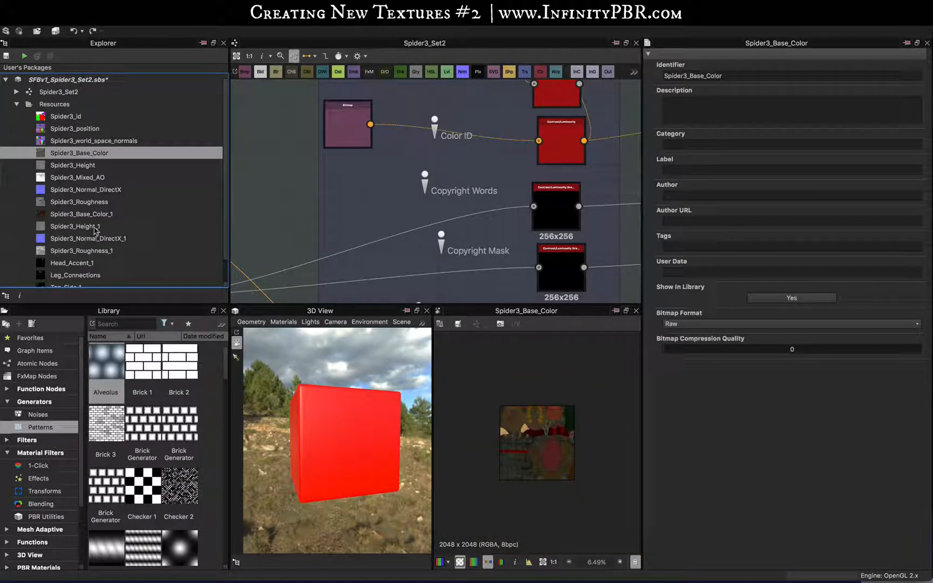
double_click(55, 240)
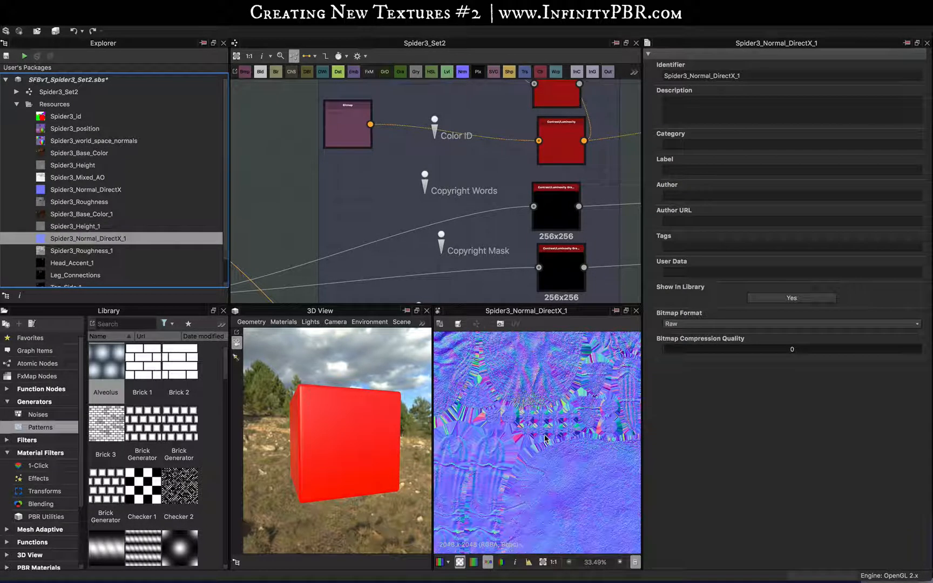
left_click(65, 178)
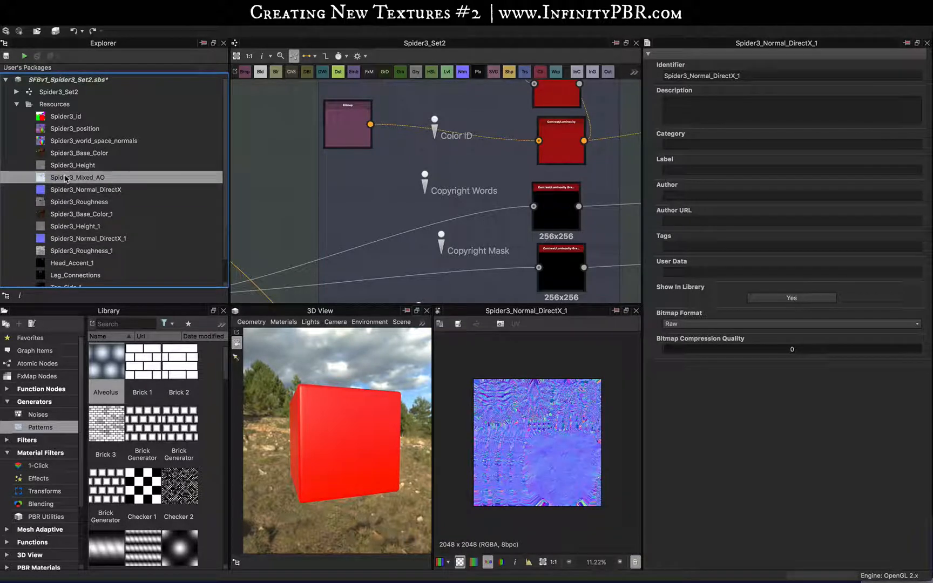
double_click(66, 178)
scroll(500, 483, "up", 3)
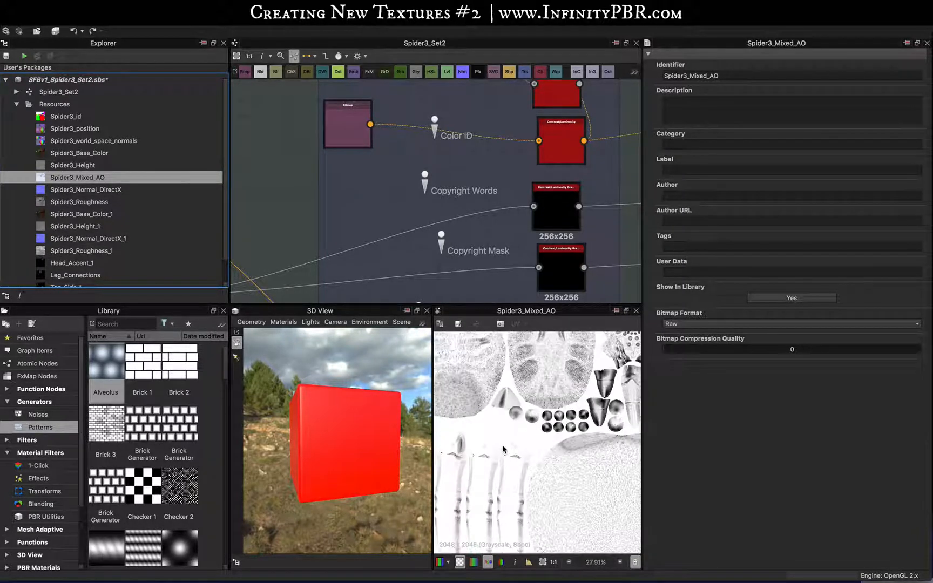
middle_click_drag(500, 483, 554, 375)
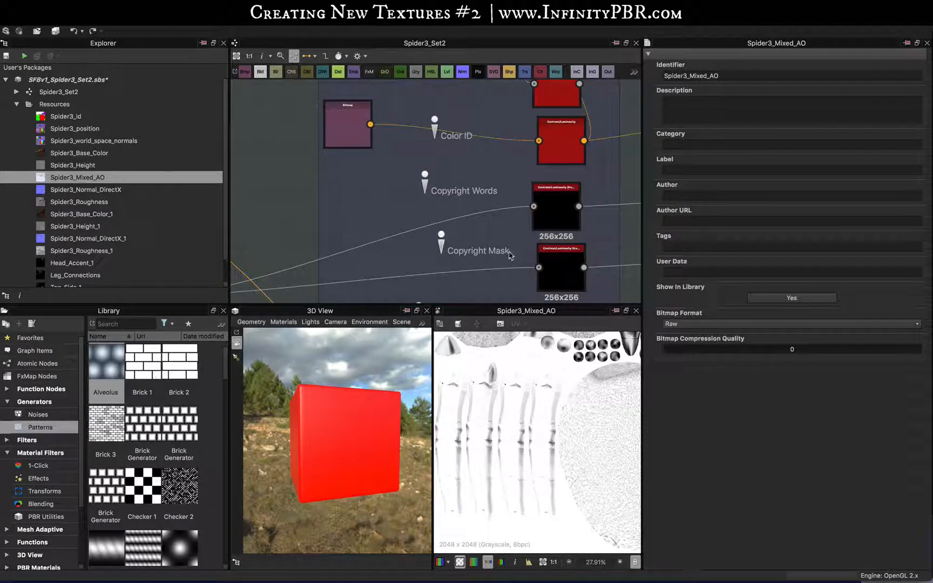
scroll(510, 256, "down", 2)
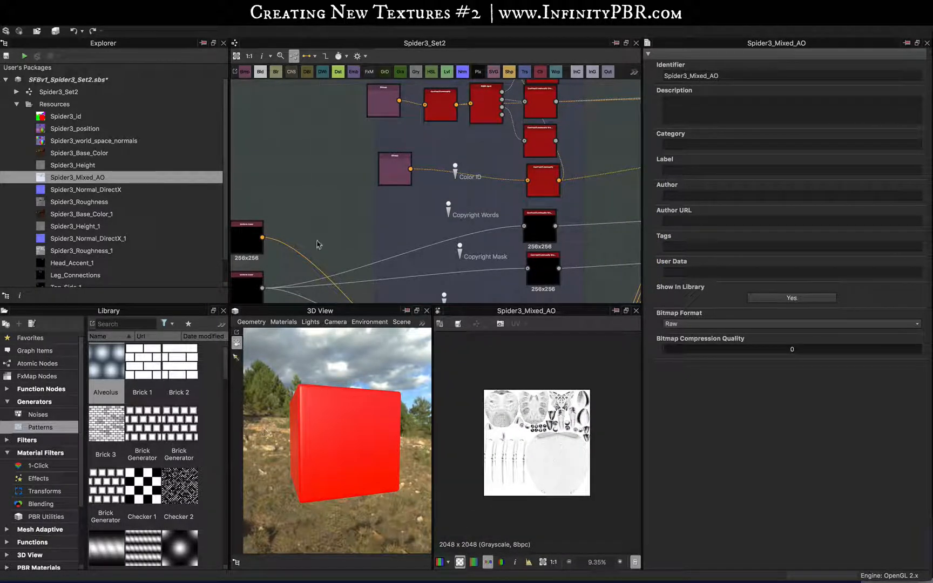
Delete the red Uniform Color node beside the Main Maps base color bitmaps and save the package
scroll(482, 243, "down", 3)
scroll(497, 243, "down", 2)
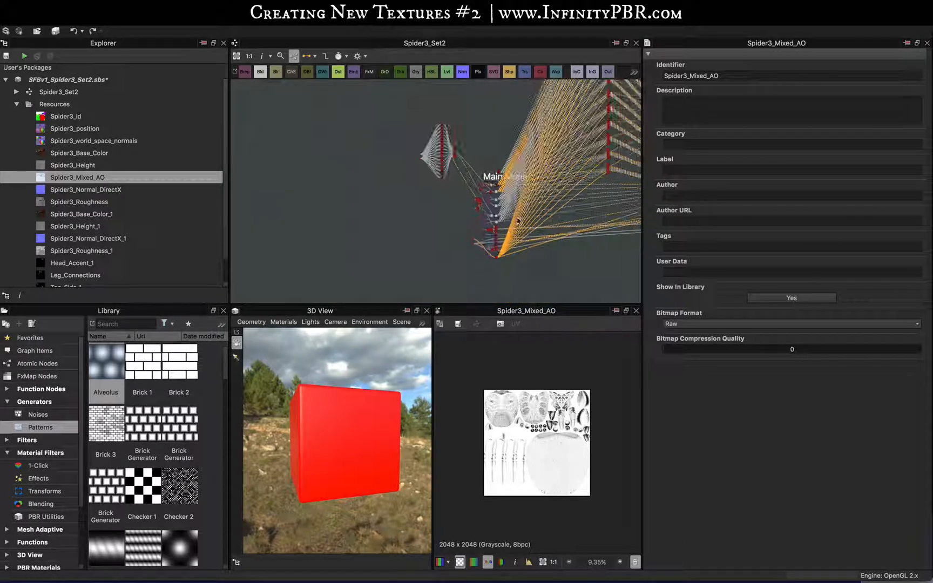
middle_click_drag(537, 198, 486, 229)
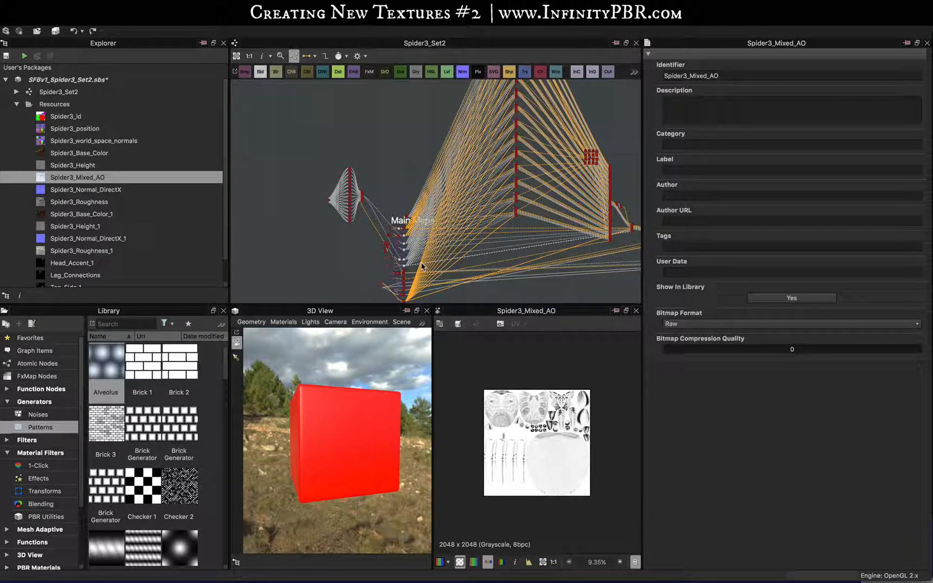
scroll(399, 264, "up", 2)
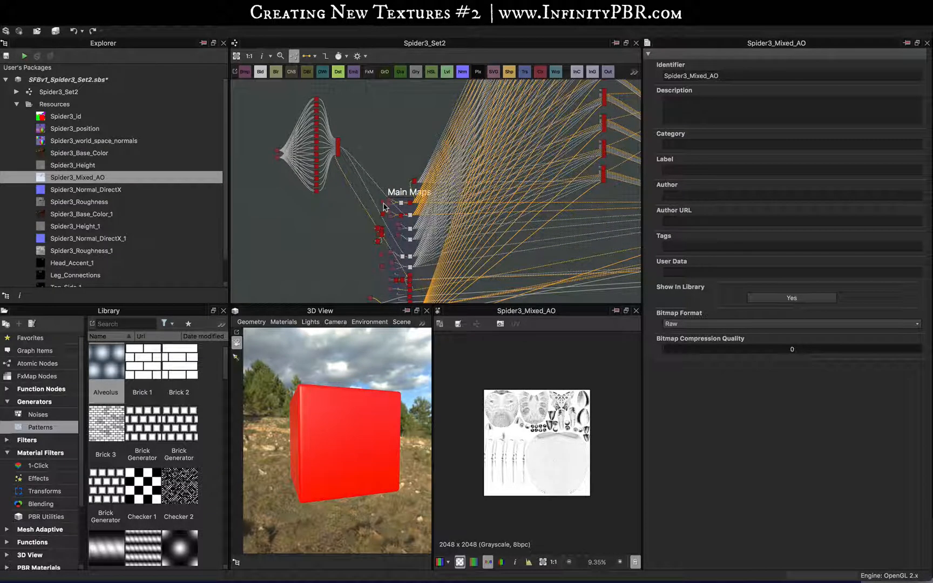
scroll(384, 207, "up", 3)
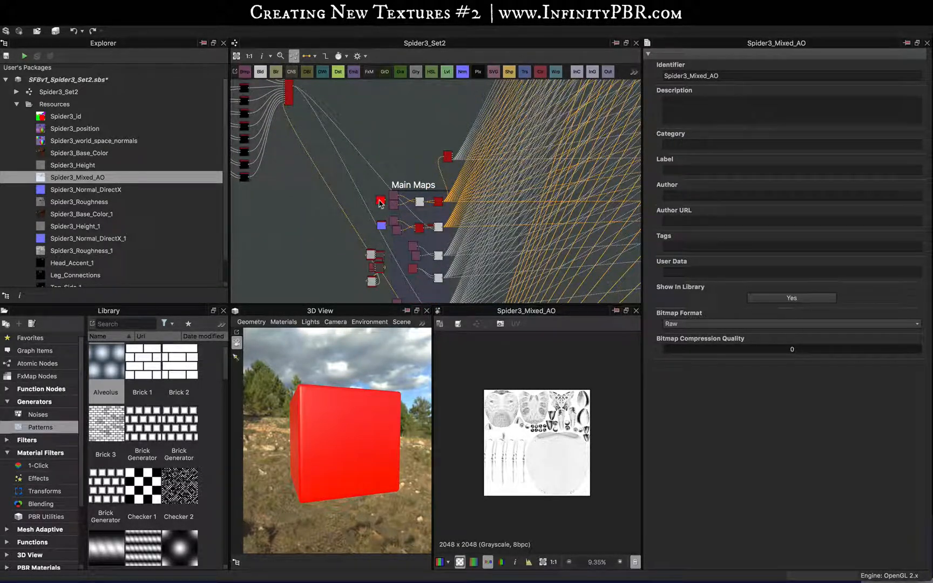
left_click(381, 201)
key("Delete")
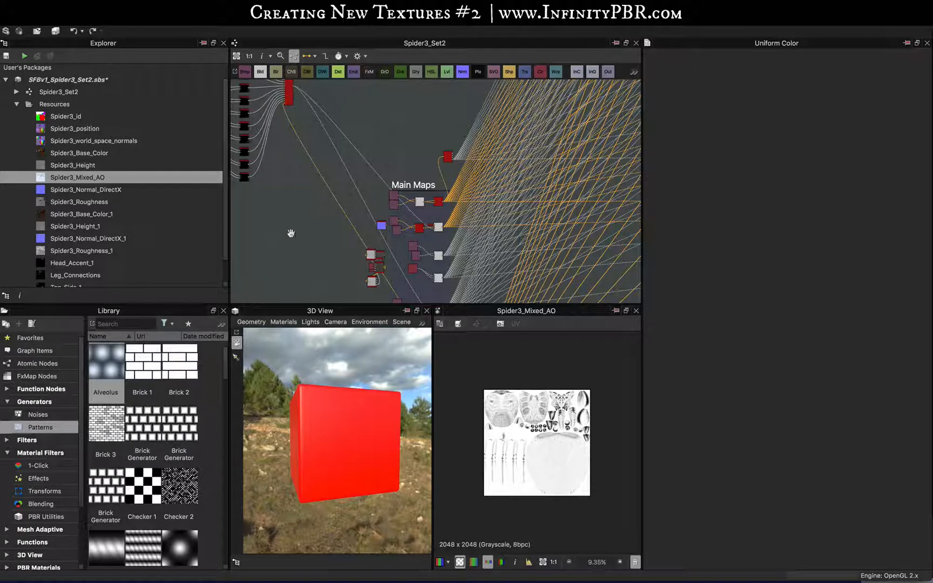
middle_click_drag(292, 234, 105, 363)
middle_click_drag(487, 193, 368, 163)
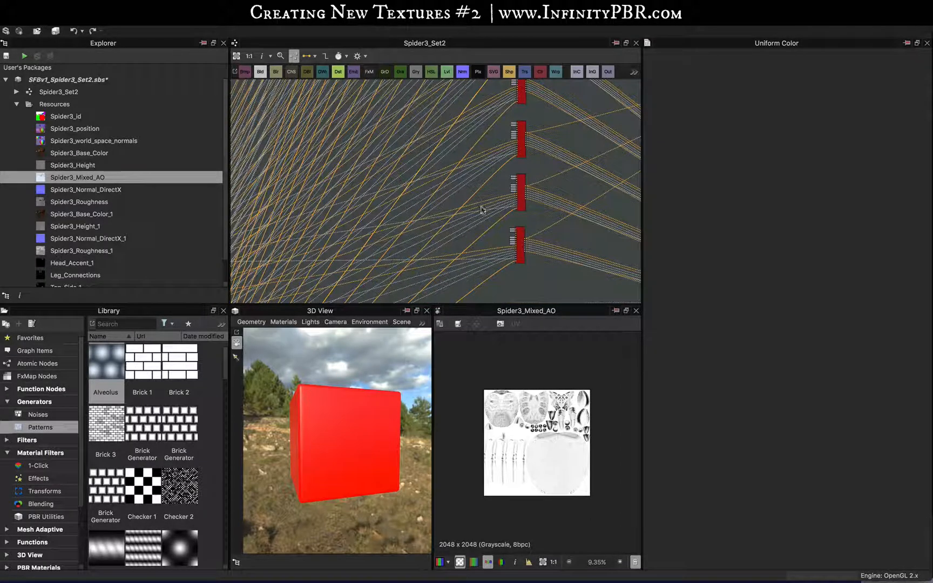
key("super+s")
Examine the tall column of SFB_SectionAdjuster nodes from its lowest node up to the topmost one
scroll(537, 224, "down", 2)
middle_click_drag(541, 222, 352, 220)
middle_click_drag(479, 171, 444, 191)
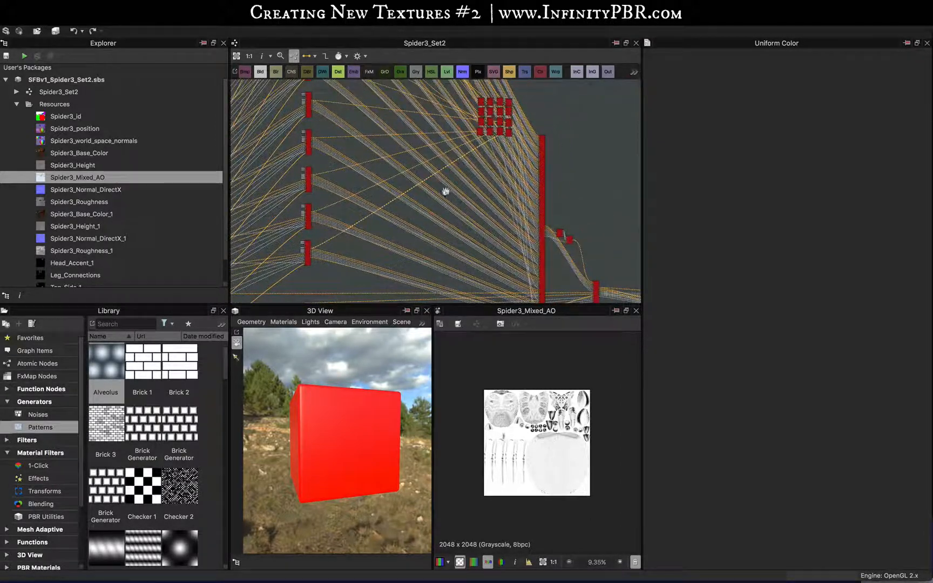
scroll(441, 188, "down", 3)
middle_click_drag(459, 233, 494, 325)
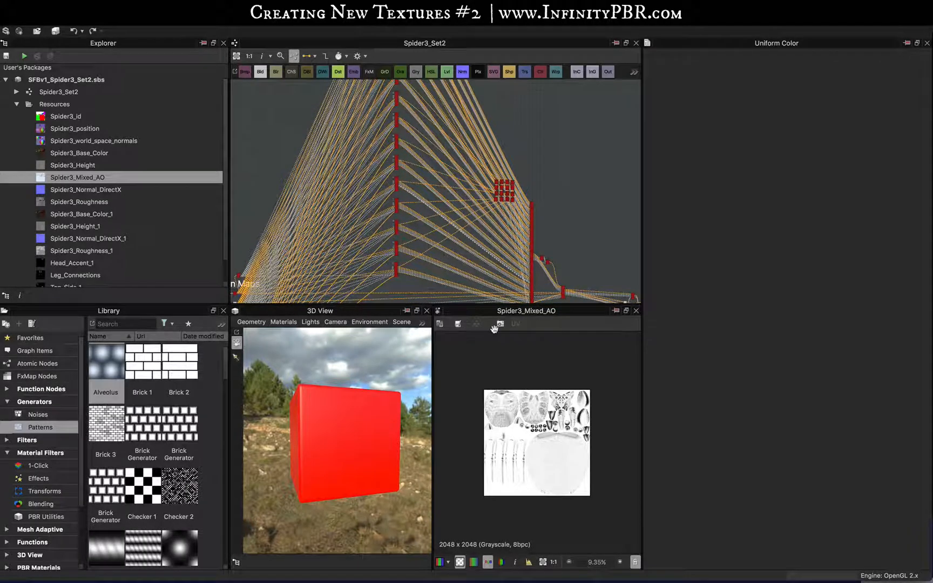
scroll(434, 153, "up", 10)
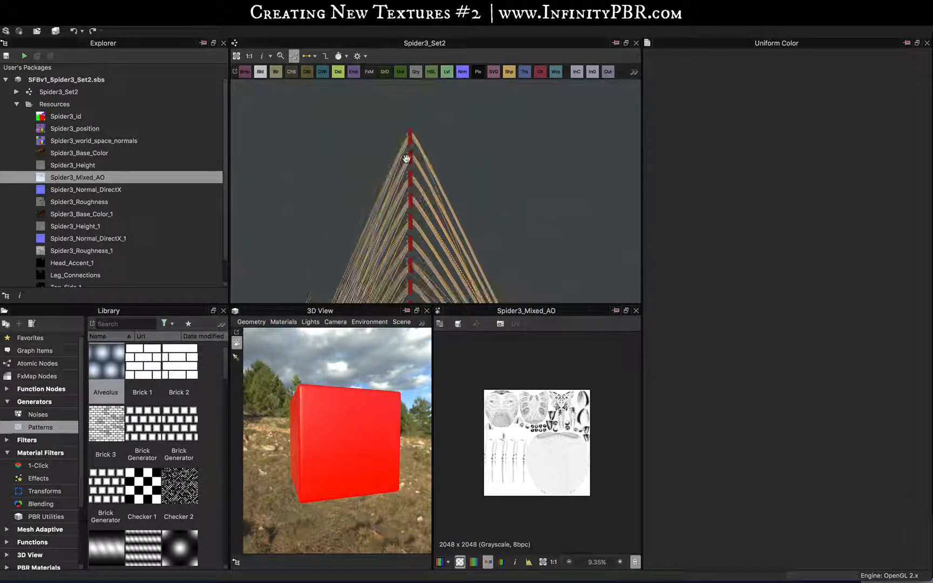
middle_click_drag(483, 148, 513, 324)
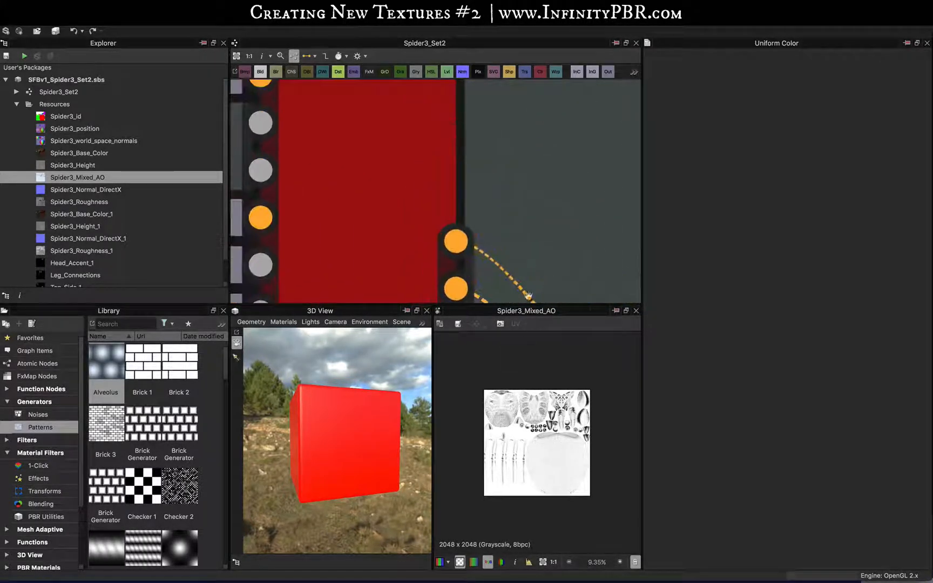
middle_click_drag(386, 94, 409, 313)
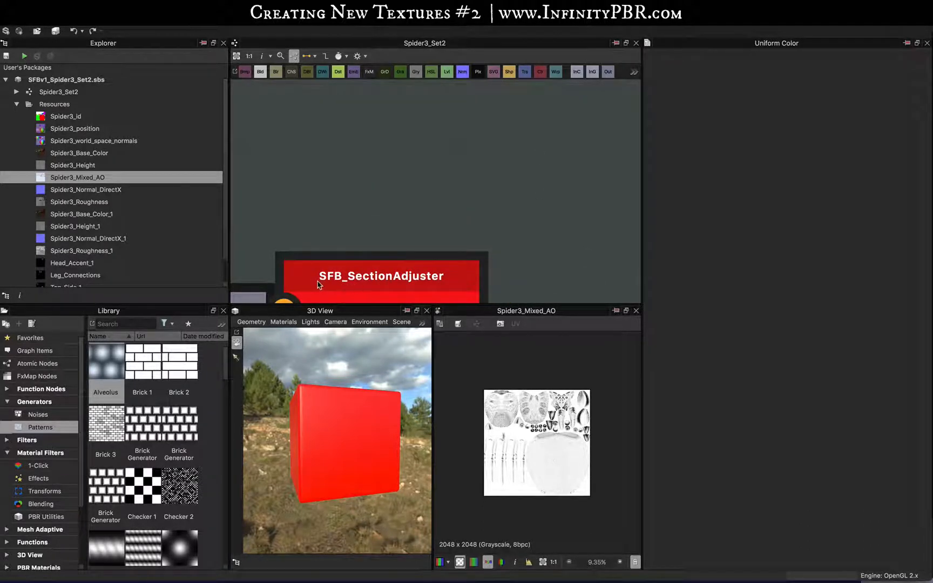
scroll(413, 289, "down", 10)
middle_click_drag(412, 292, 430, 141)
middle_click_drag(430, 249, 432, 118)
middle_click_drag(423, 175, 413, 282)
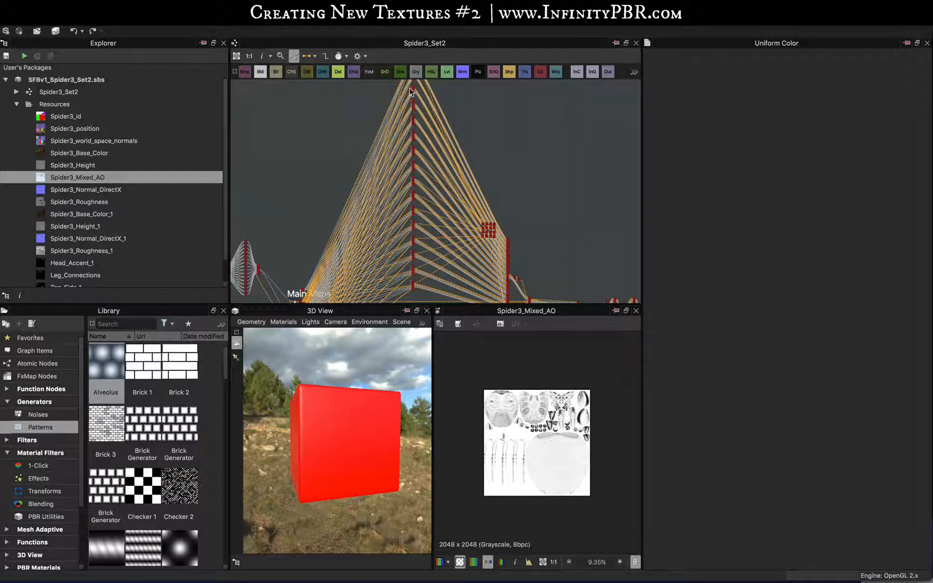
Examine the tall node that gathers the section adjusters' outputs and trace its incoming wires back to the Main Maps
middle_click_drag(439, 206, 434, 182)
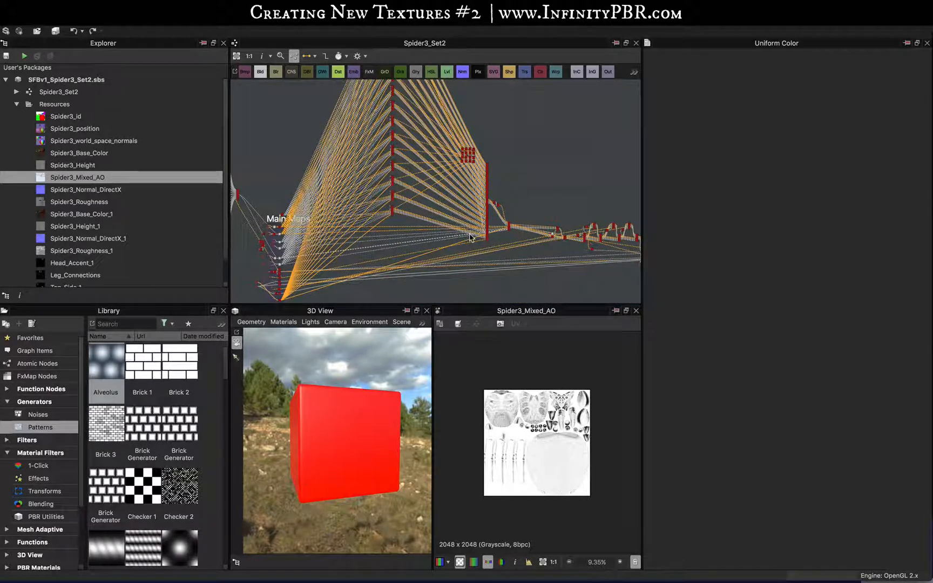
scroll(471, 235, "up", 3)
scroll(493, 252, "up", 5)
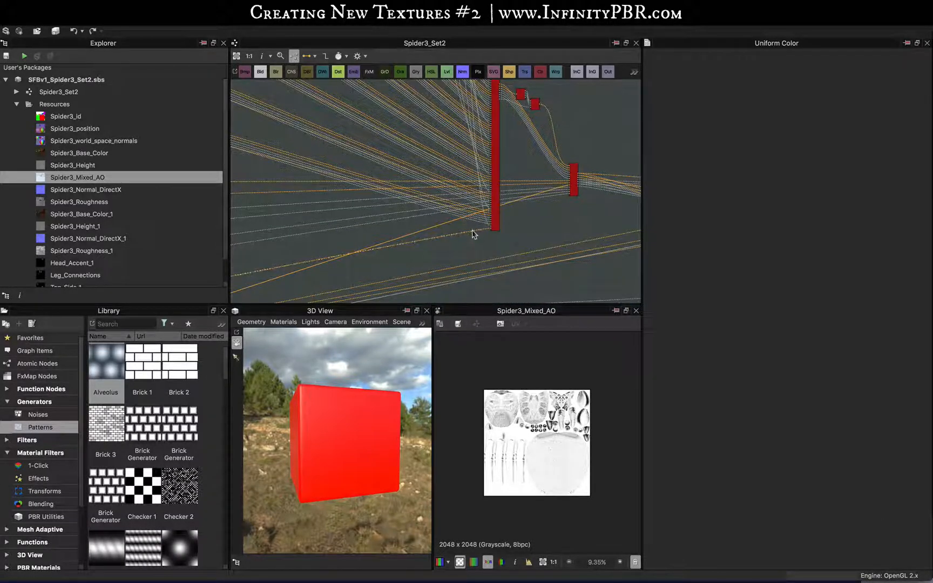
middle_click_drag(379, 260, 812, 166)
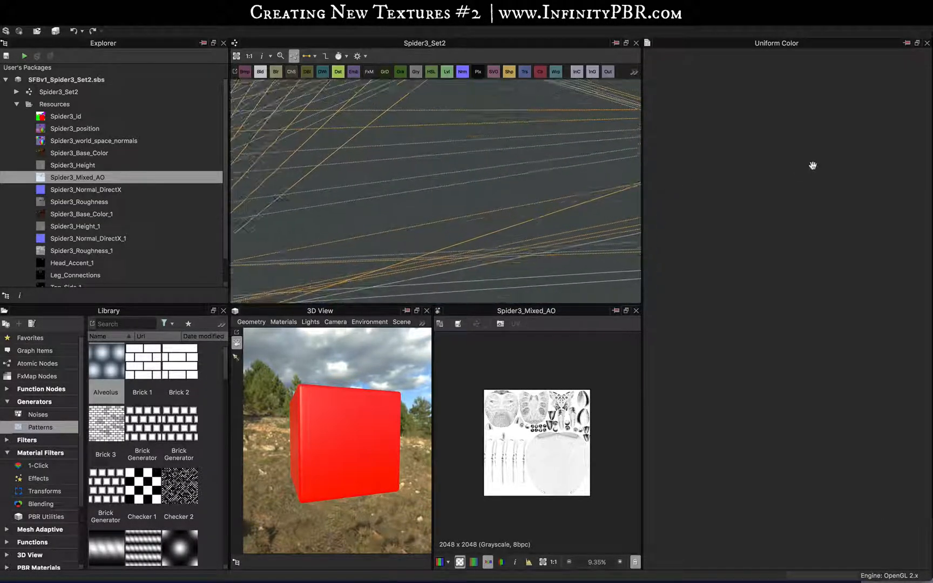
middle_click_drag(342, 248, 538, 218)
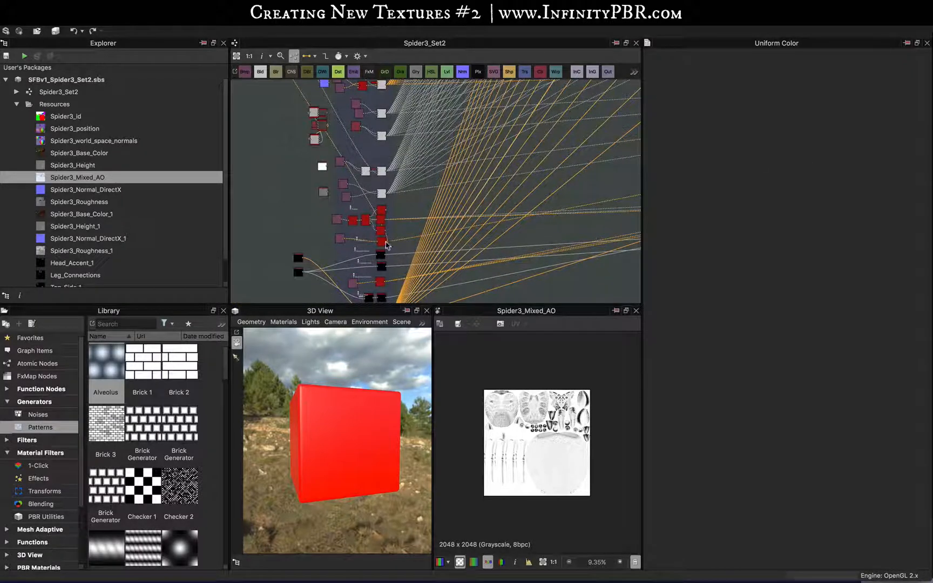
scroll(548, 211, "up", 10)
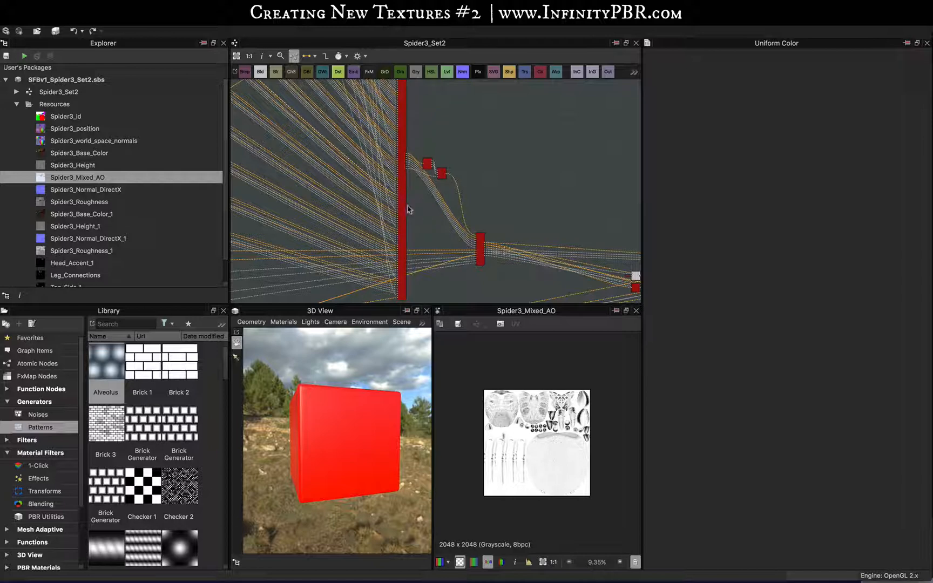
scroll(397, 214, "down", 4)
middle_click_drag(433, 210, 535, 270)
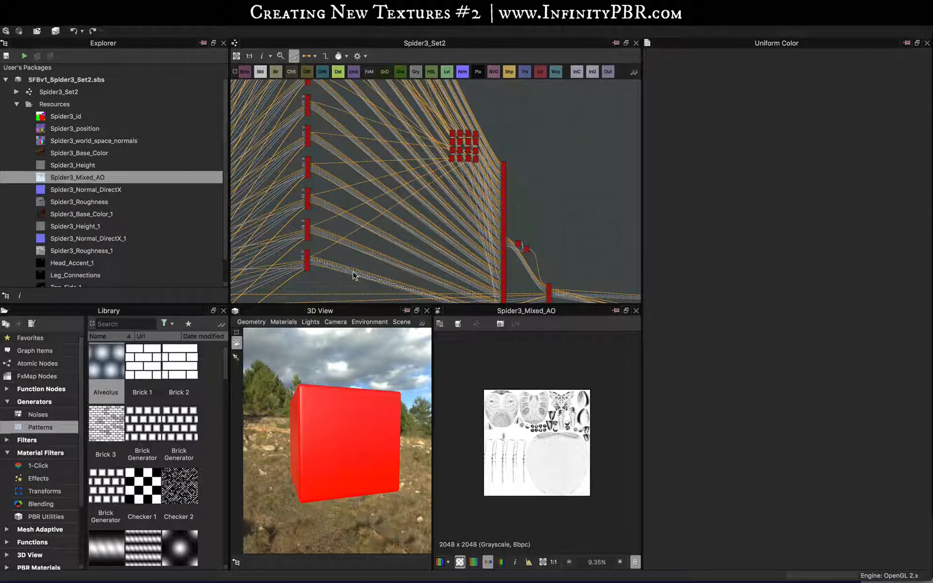
Examine how the Main Maps feed the SFB_SectionAdjuster column, ending at its lowest nodes
scroll(346, 274, "down", 5)
middle_click_drag(308, 269, 527, 227)
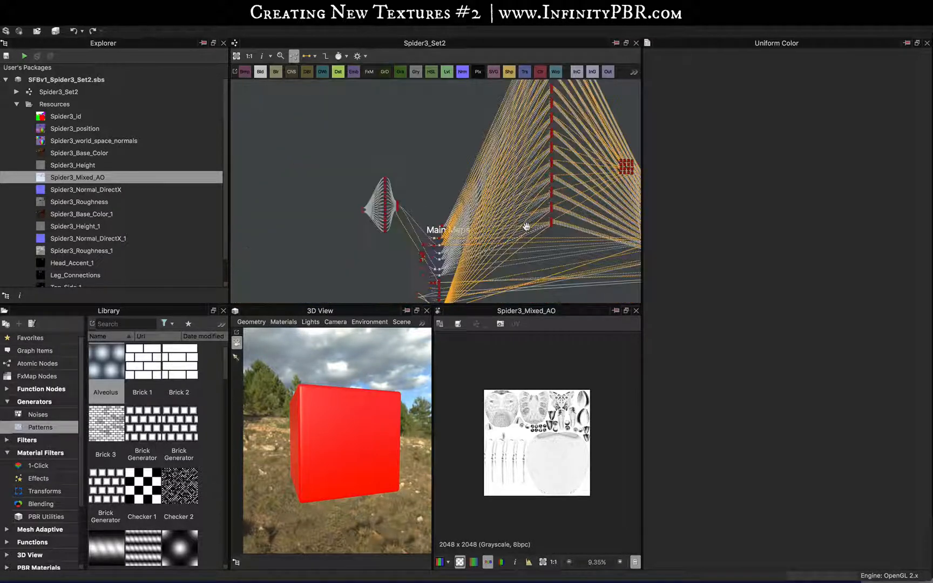
middle_click_drag(427, 243, 427, 236)
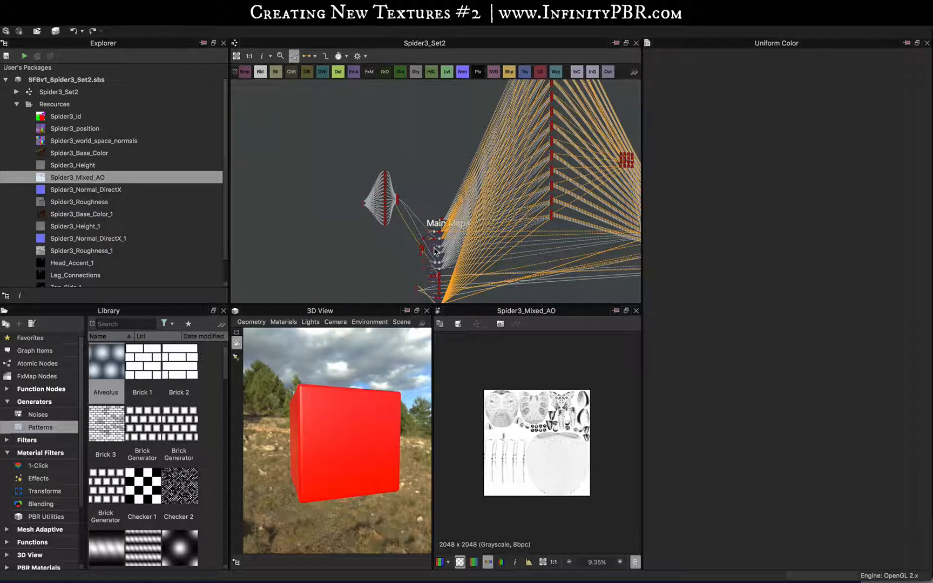
middle_click_drag(563, 207, 440, 214)
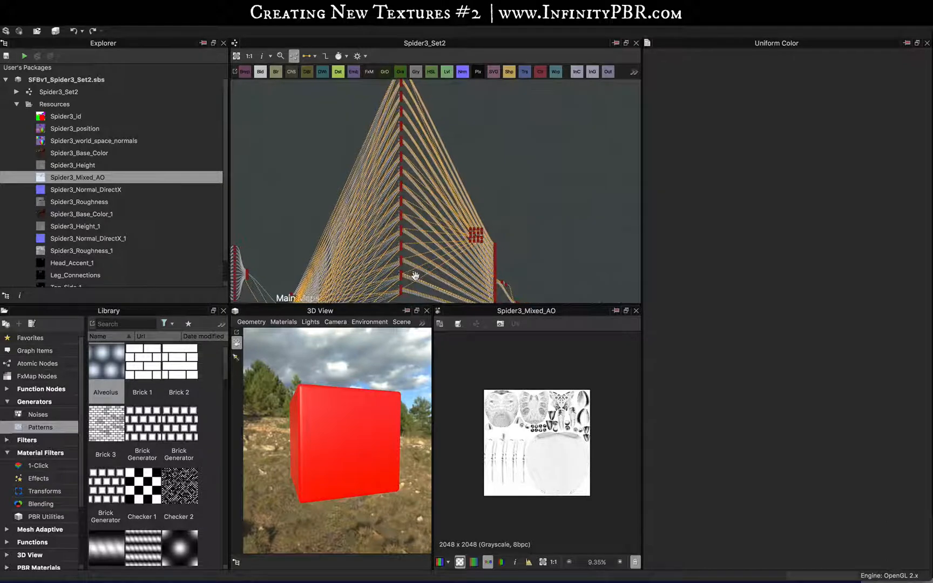
scroll(440, 214, "up", 10)
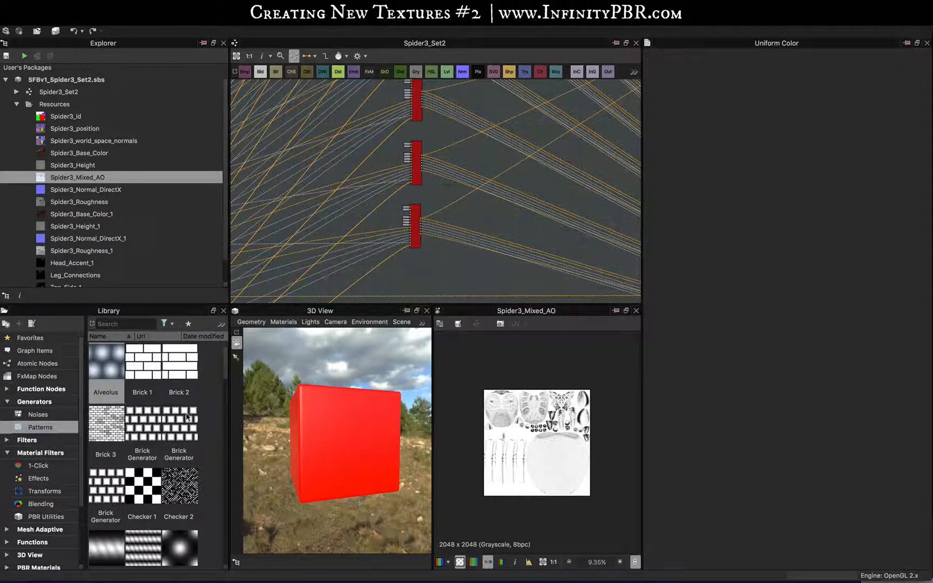
Preview the Under_Side_1 mask resource and inspect its detail up close
scroll(54, 251, "down", 2)
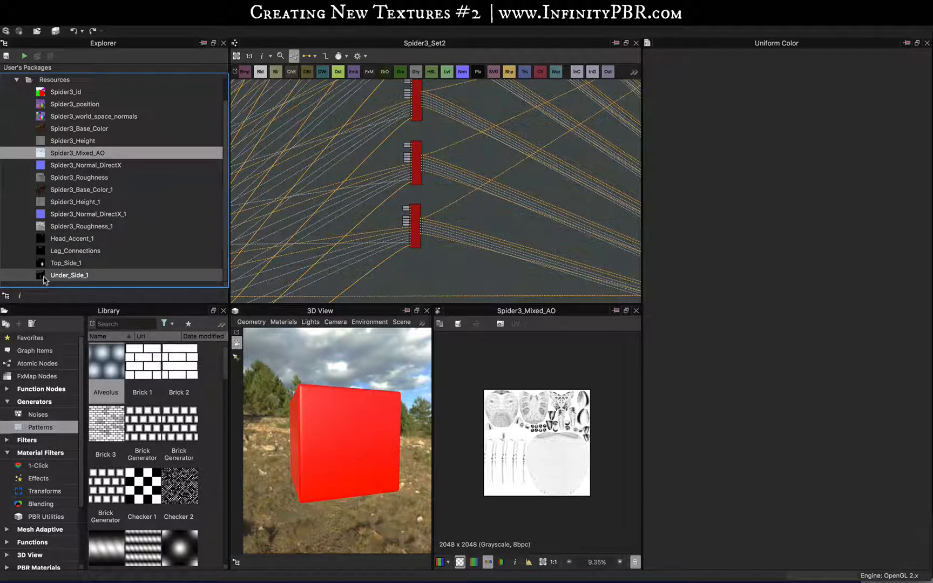
left_click(59, 275)
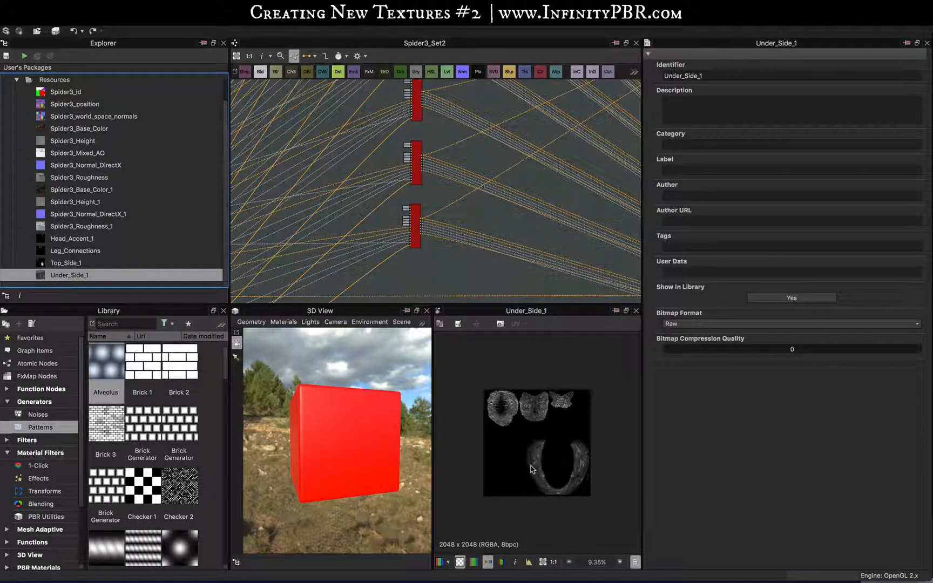
scroll(531, 468, "up", 3)
scroll(521, 440, "up", 2)
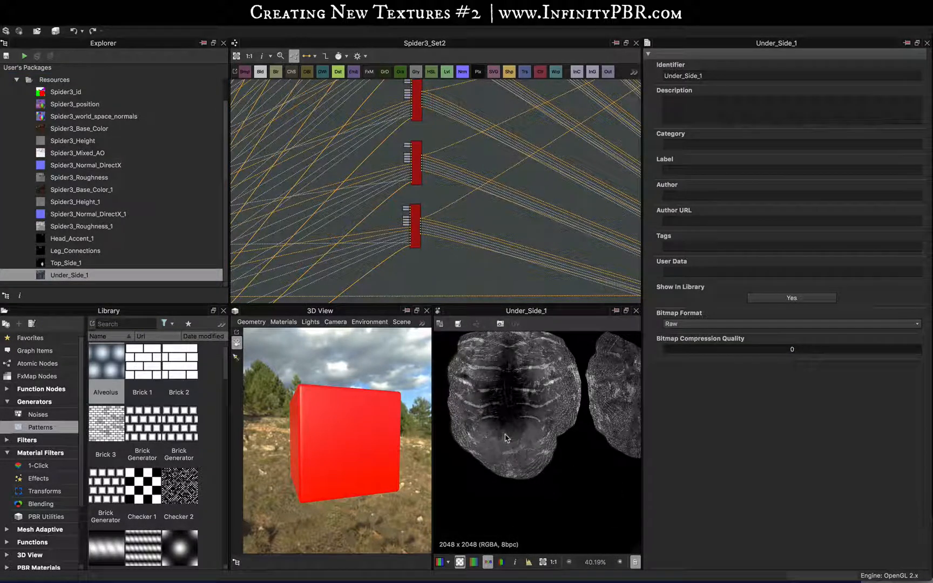
scroll(506, 438, "up", 3)
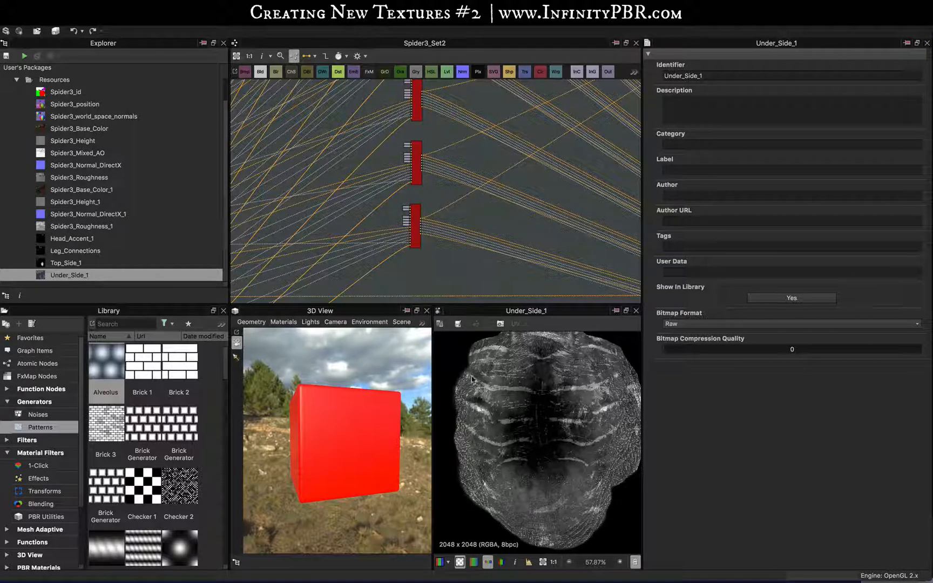
scroll(601, 454, "down", 5)
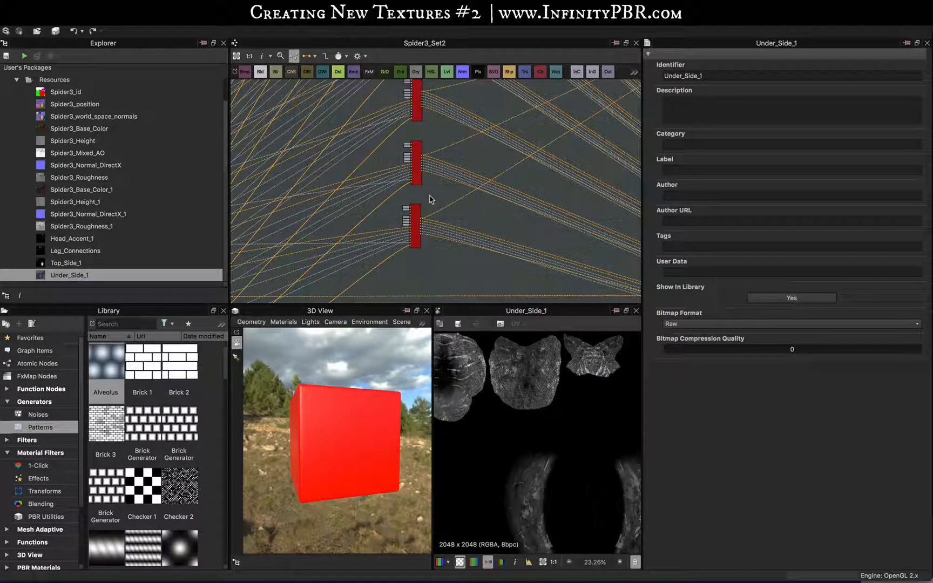
Preview the Head_Accent_1, Leg_Connections and Top_Side_1 mask resources
left_click(70, 239)
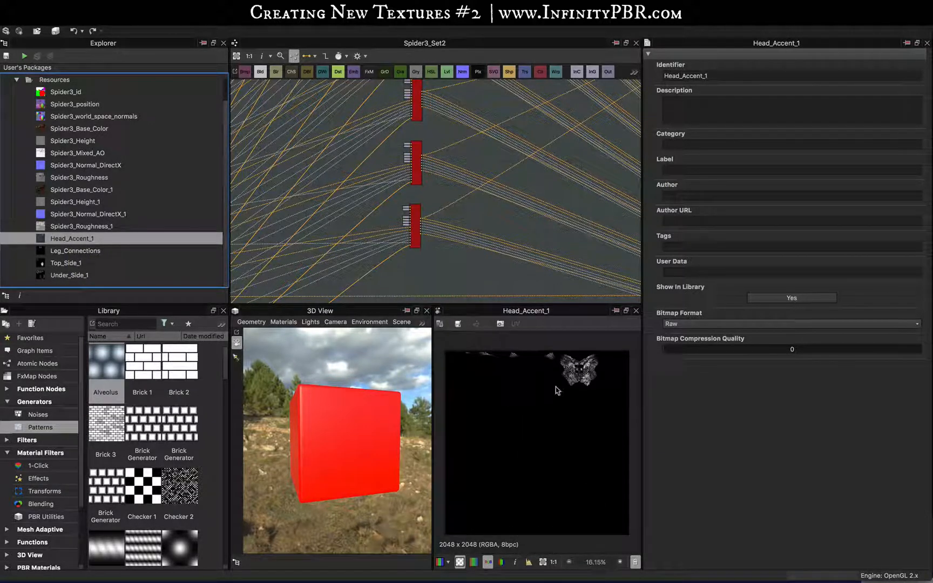
scroll(557, 389, "up", 2)
scroll(554, 391, "down", 3)
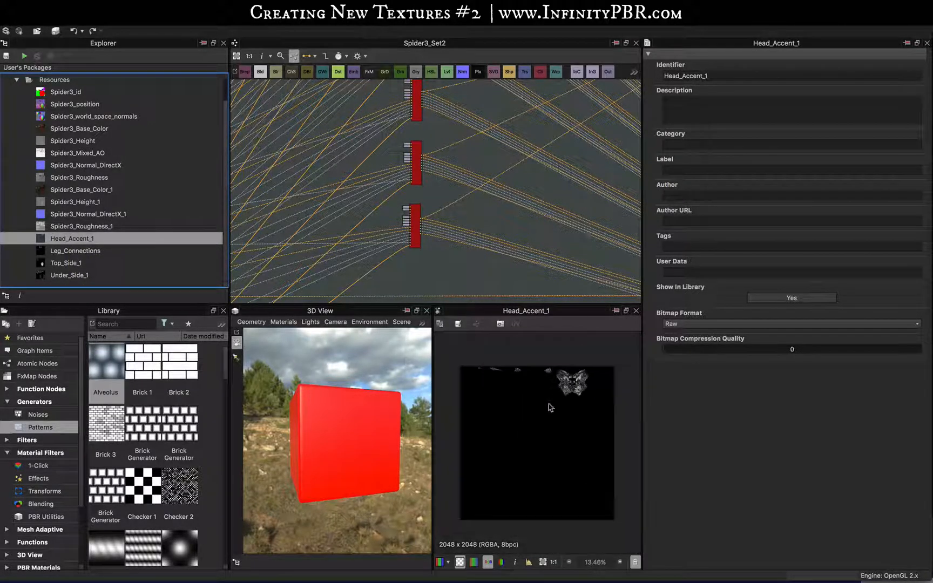
left_click(57, 249)
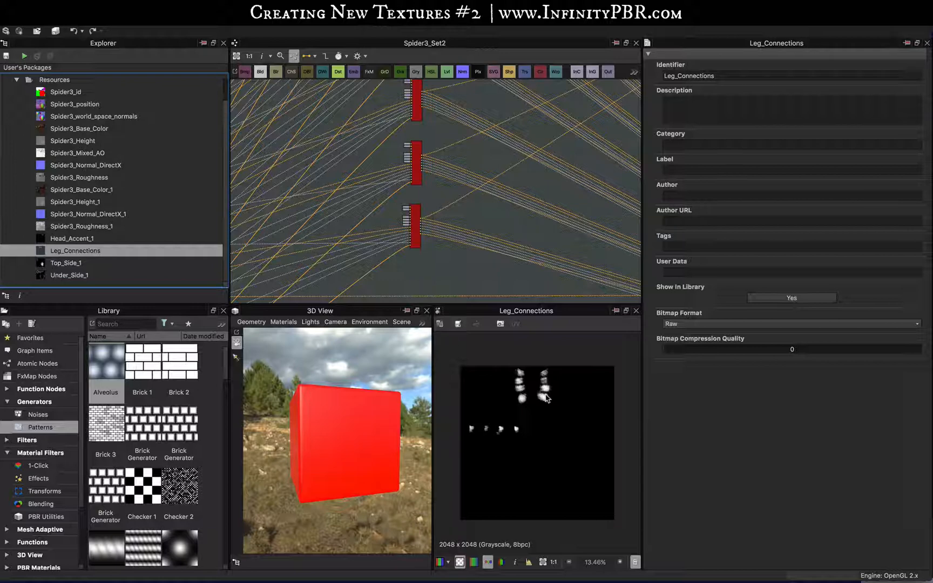
double_click(68, 240)
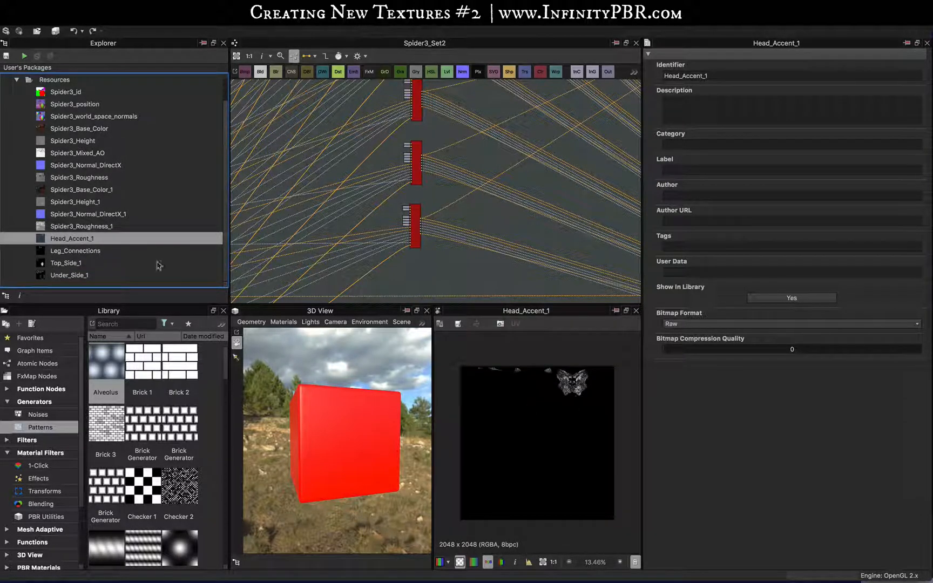
double_click(69, 276)
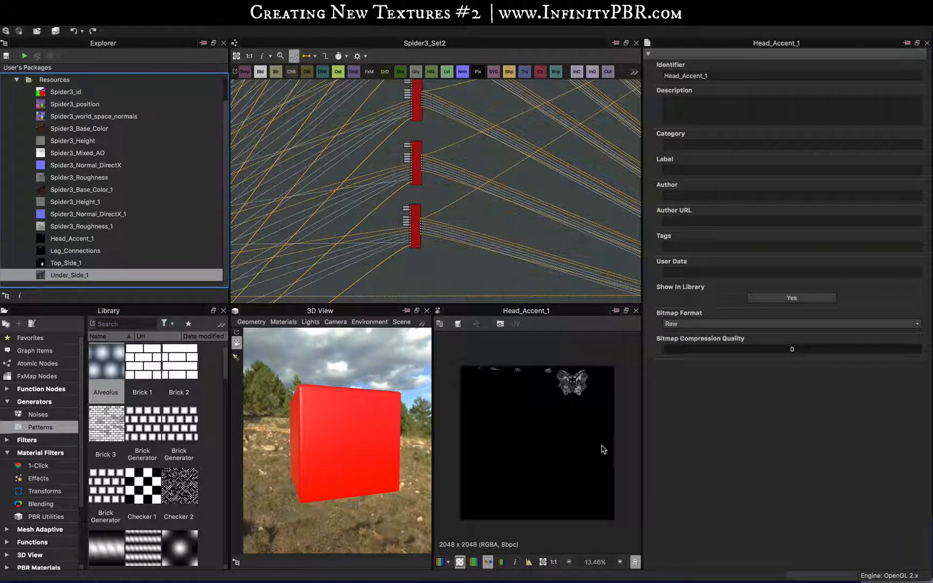
double_click(66, 263)
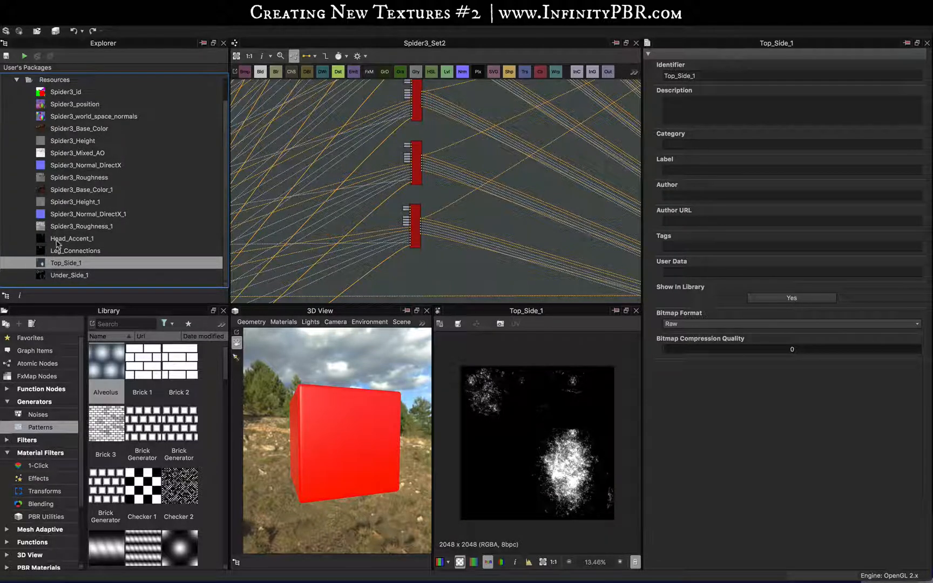
Offset the top four section adjusters slightly to the right of the rest of their column
scroll(438, 200, "down", 4)
middle_click_drag(459, 165, 460, 270)
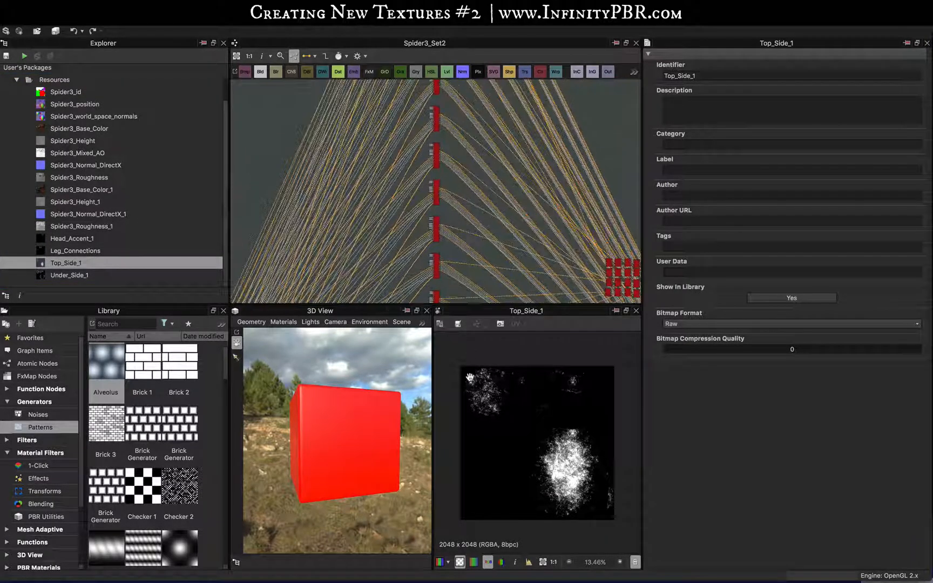
middle_click_drag(460, 107, 440, 324)
middle_click_drag(471, 154, 471, 216)
left_click_drag(445, 124, 424, 250)
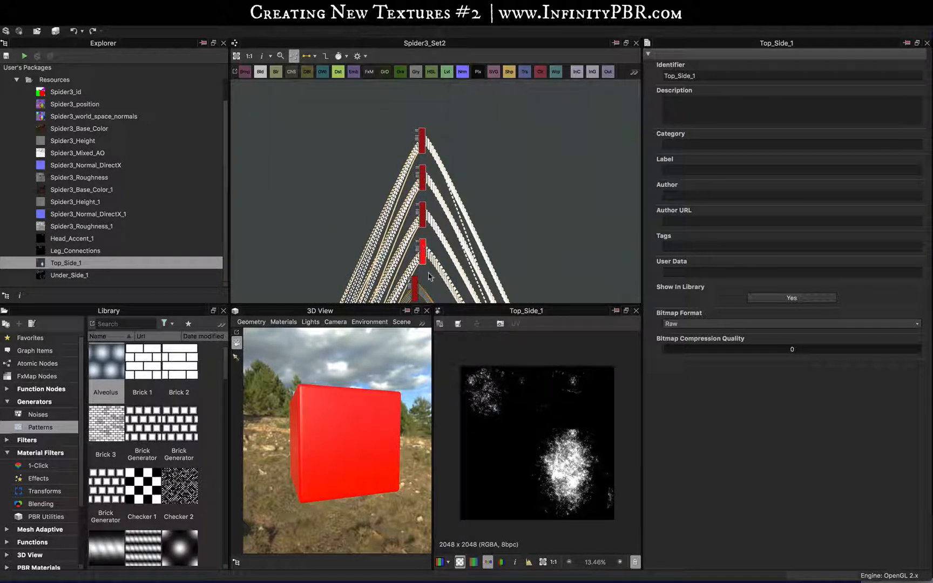
left_click(429, 272)
Add a Material Blend node just right of the lowest of the four offset section adjusters
middle_click_drag(439, 295, 432, 55)
middle_click_drag(420, 186, 392, 304)
scroll(402, 197, "up", 2)
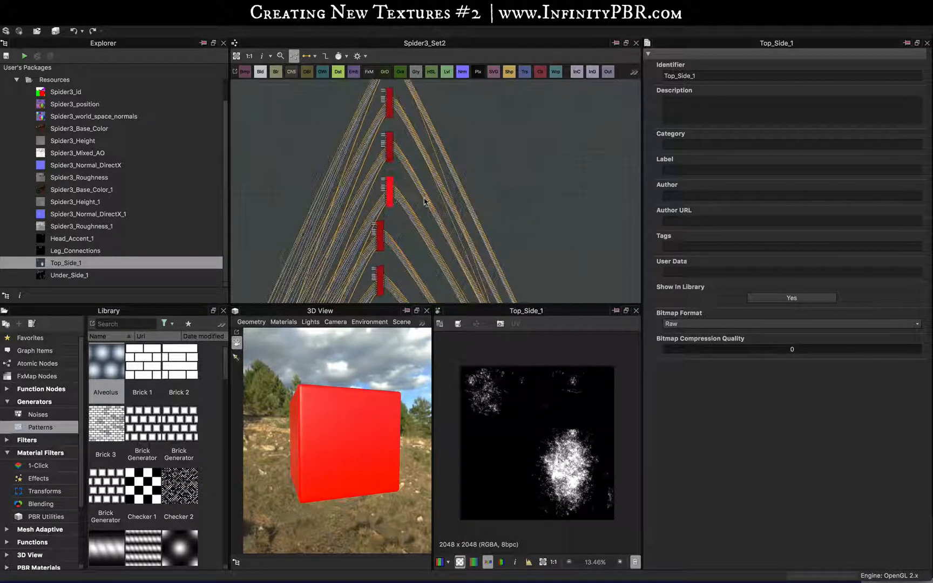
scroll(421, 202, "up", 2)
scroll(392, 197, "up", 2)
right_click(396, 193)
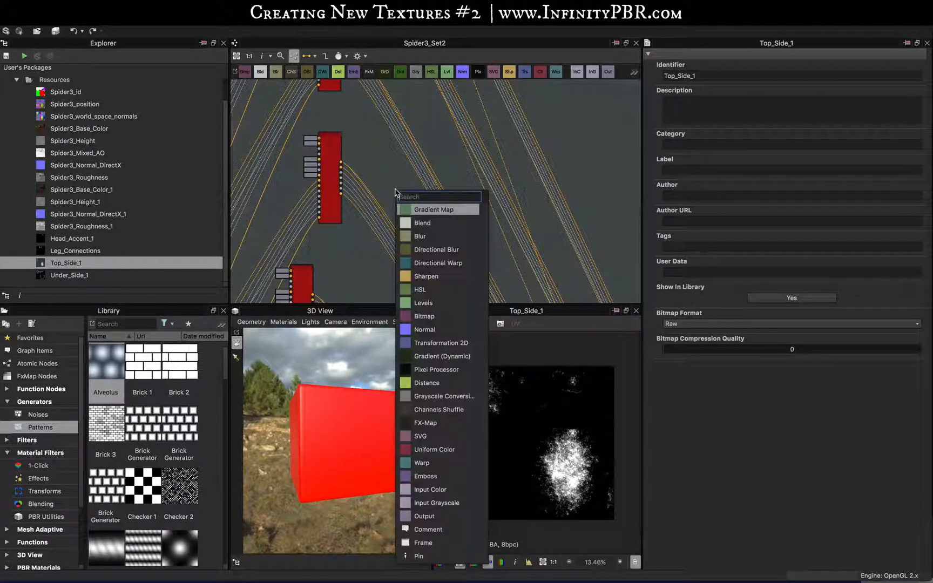
type("mat")
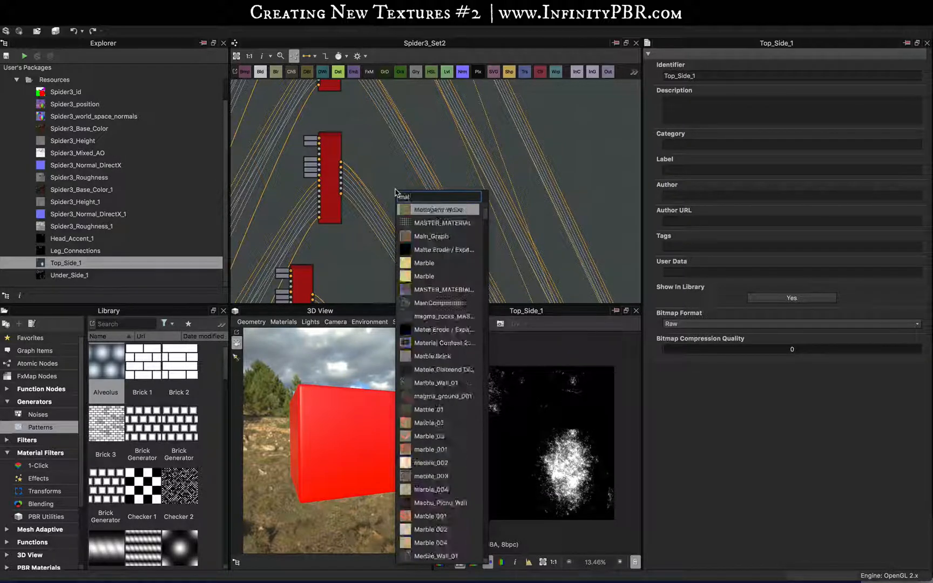
type("erial blen")
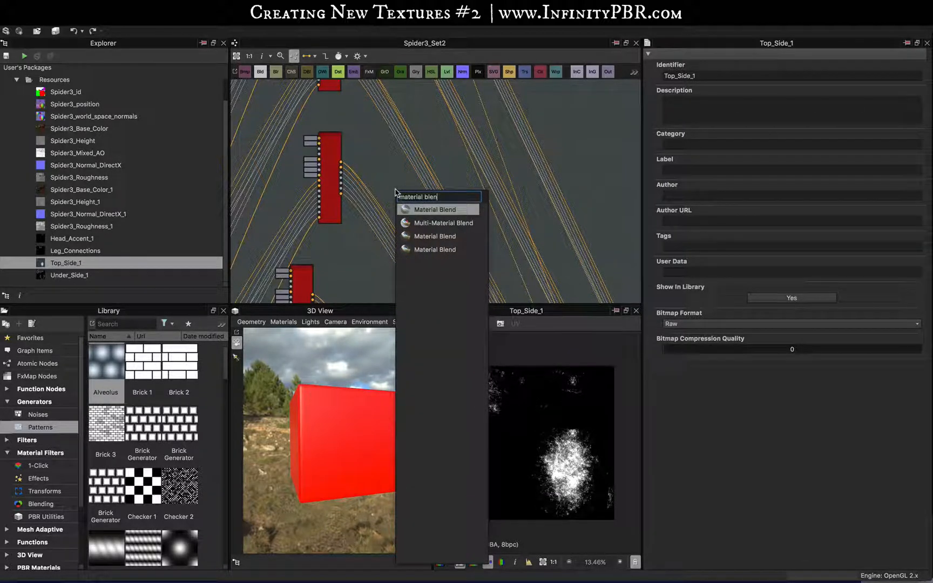
left_click(446, 210)
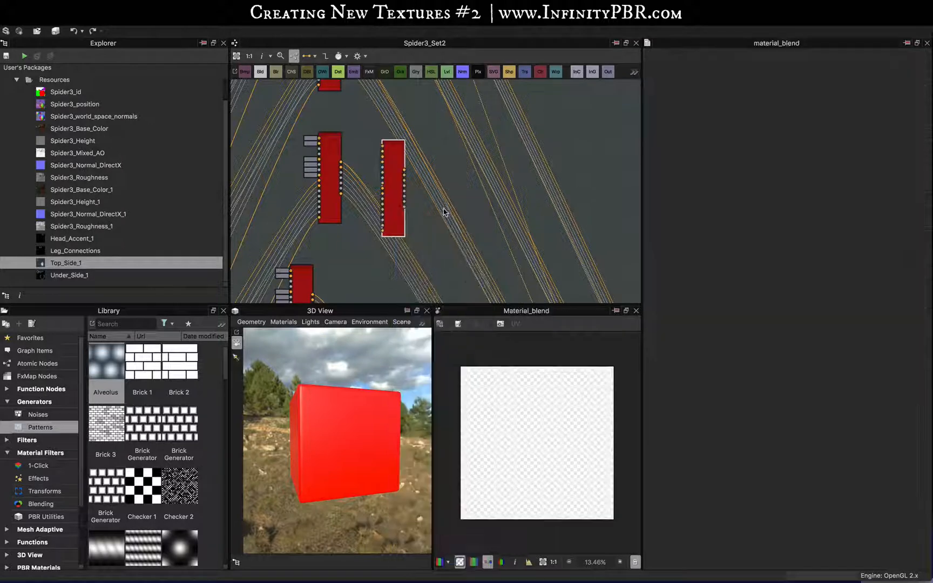
left_click_drag(394, 221, 408, 219)
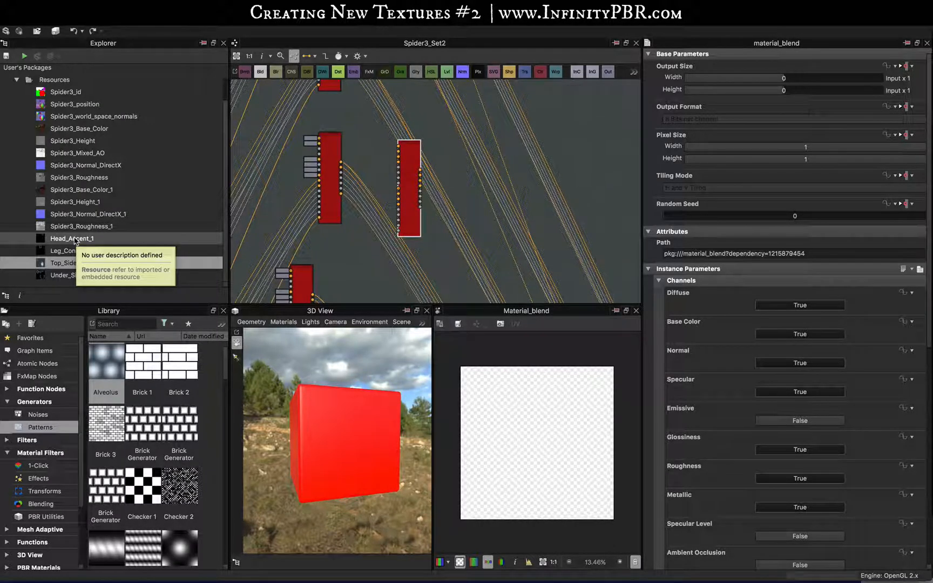
Place the Leg_Connections mask below that adjuster, add a Levels node to it and link Level In Mid to a LegConnections graph input
left_click_drag(63, 250, 331, 247)
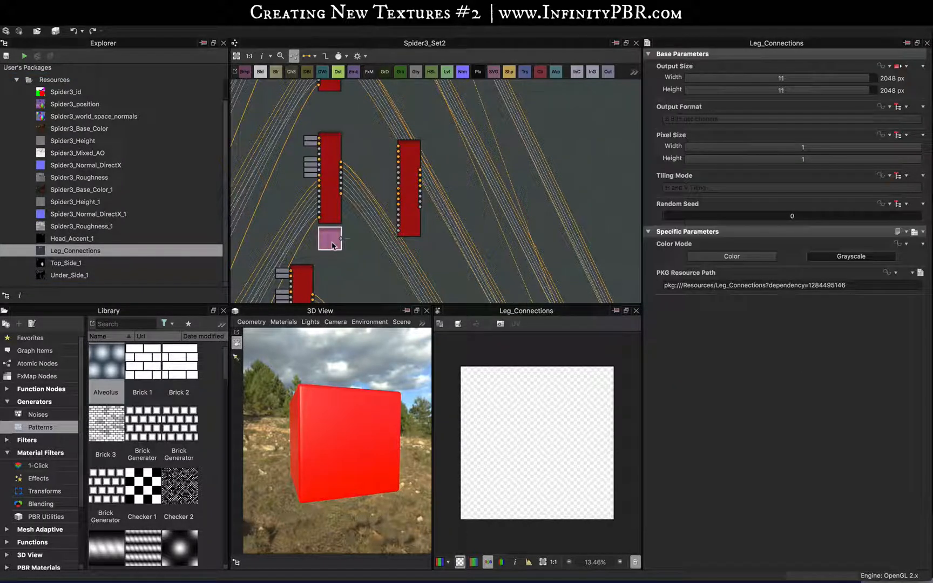
key("space")
type("level")
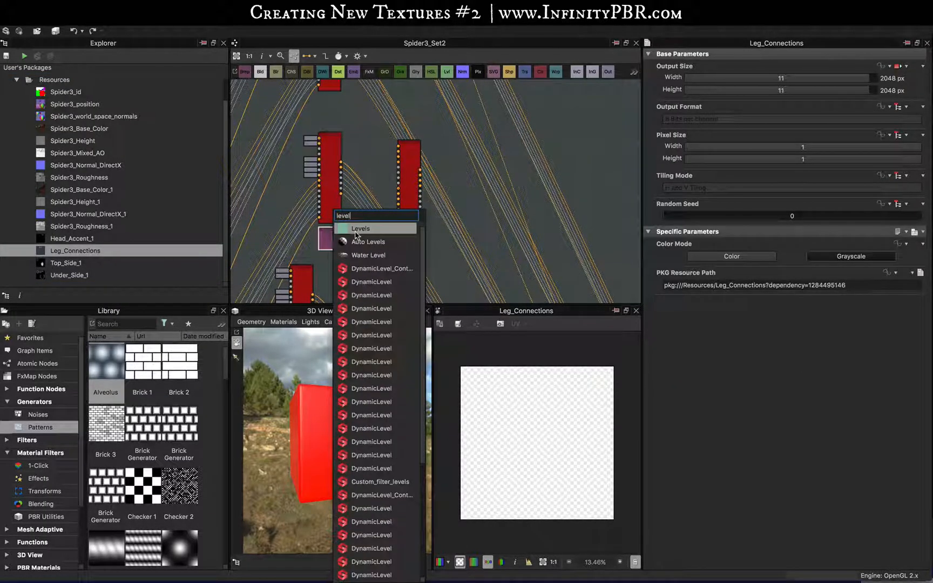
left_click(352, 232)
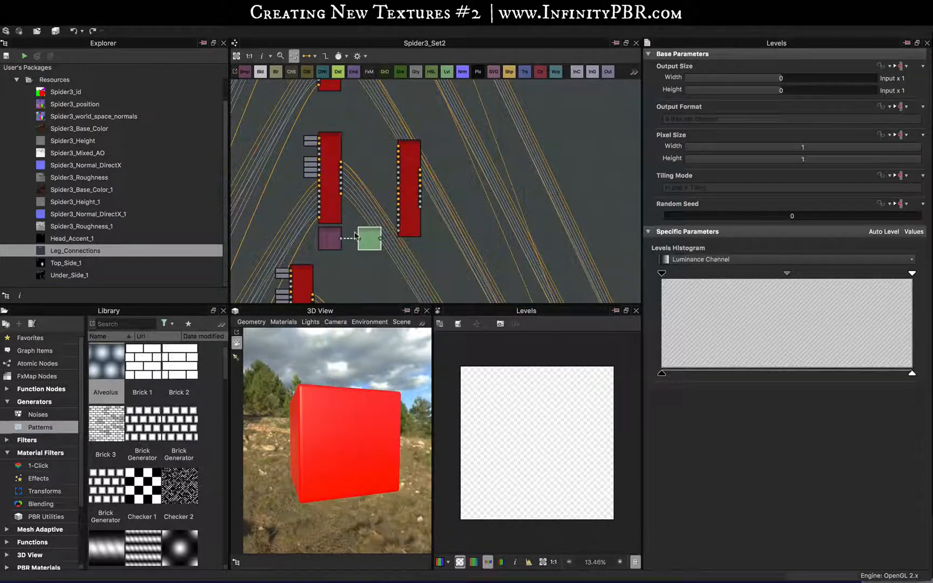
left_click(913, 231)
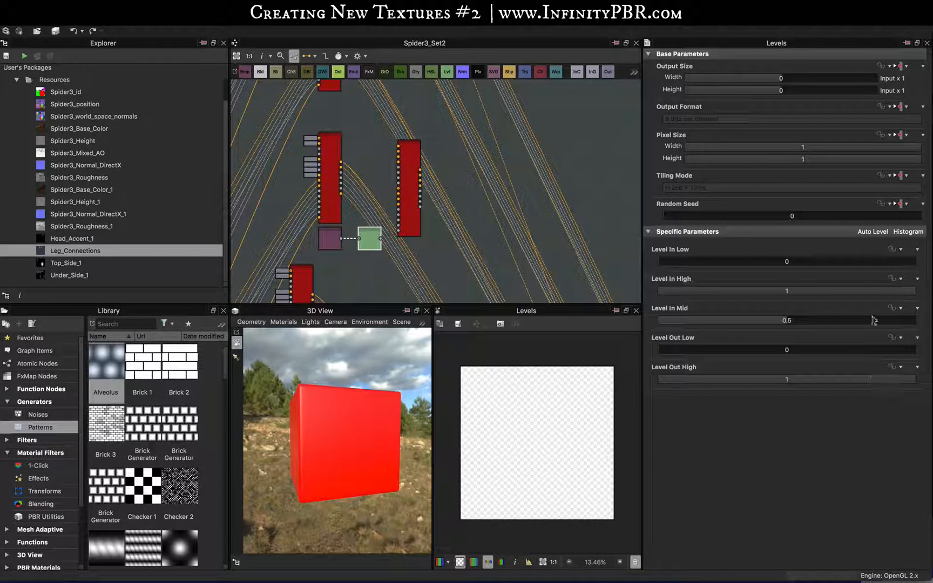
left_click(901, 311)
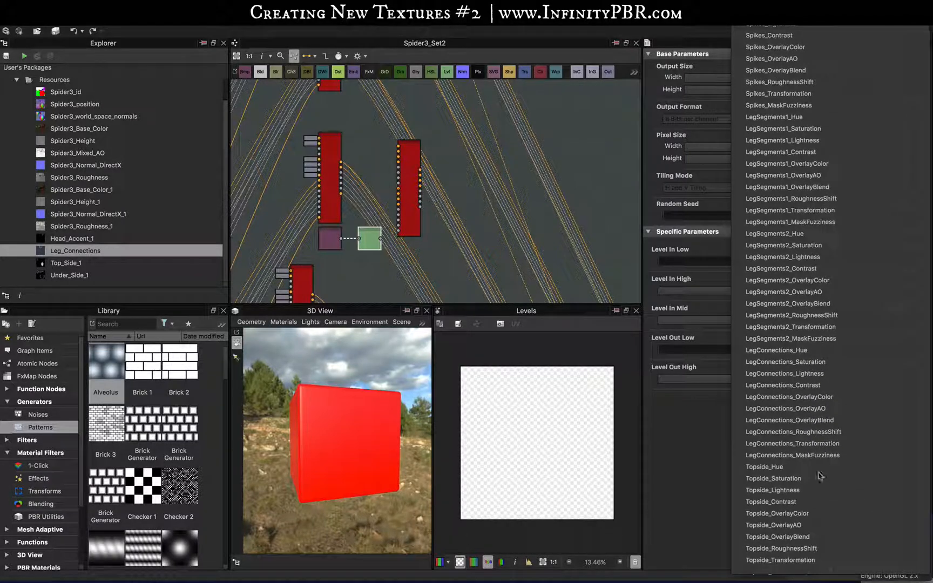
left_click(801, 432)
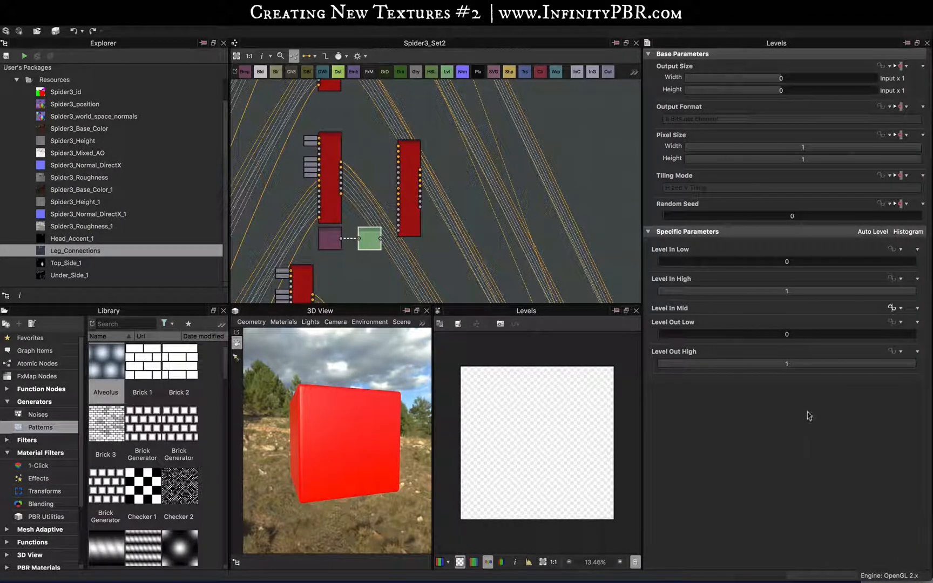
Place the Top_Side_1 mask in Grayscale below the next adjuster up, add a Levels node and link its Level In Mid to a graph input
middle_click_drag(369, 152, 366, 234)
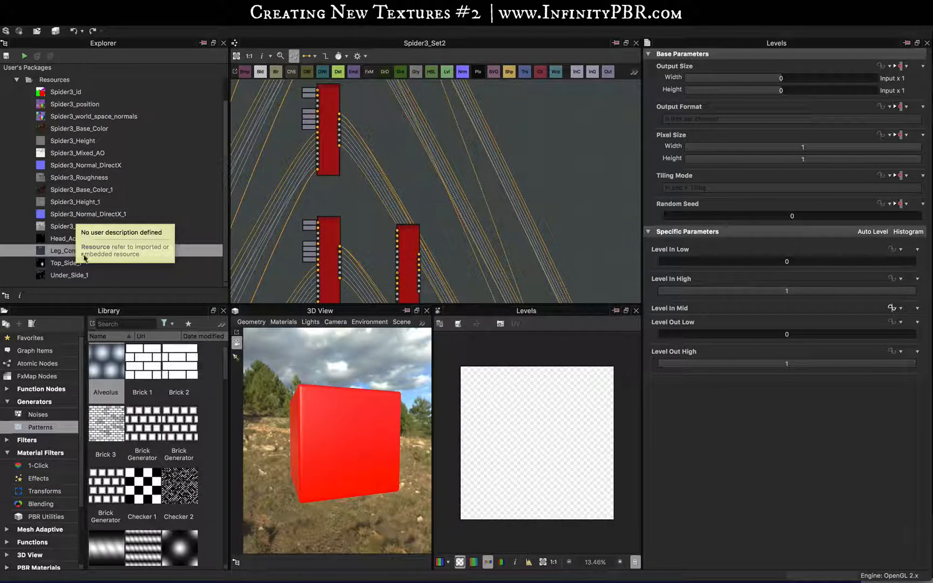
left_click_drag(84, 259, 326, 193)
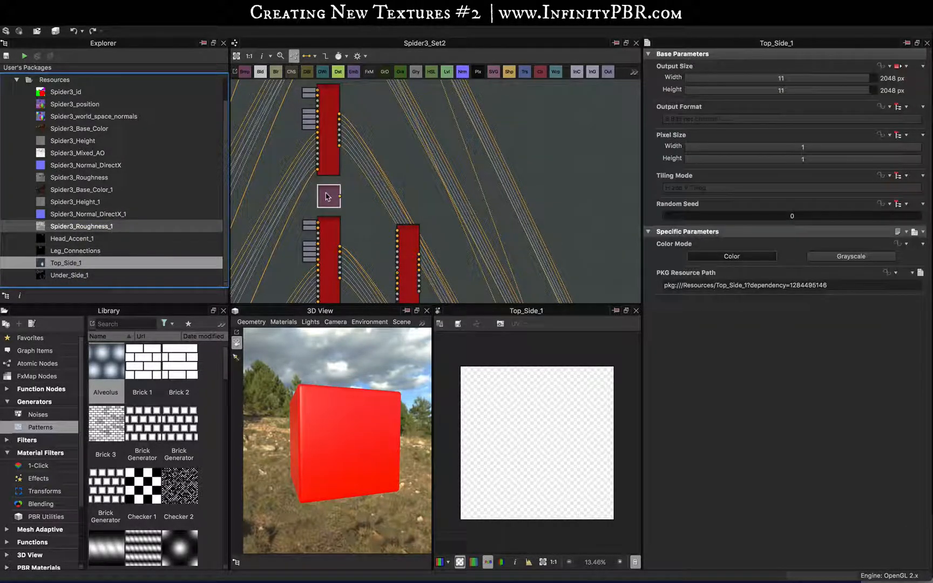
left_click(847, 257)
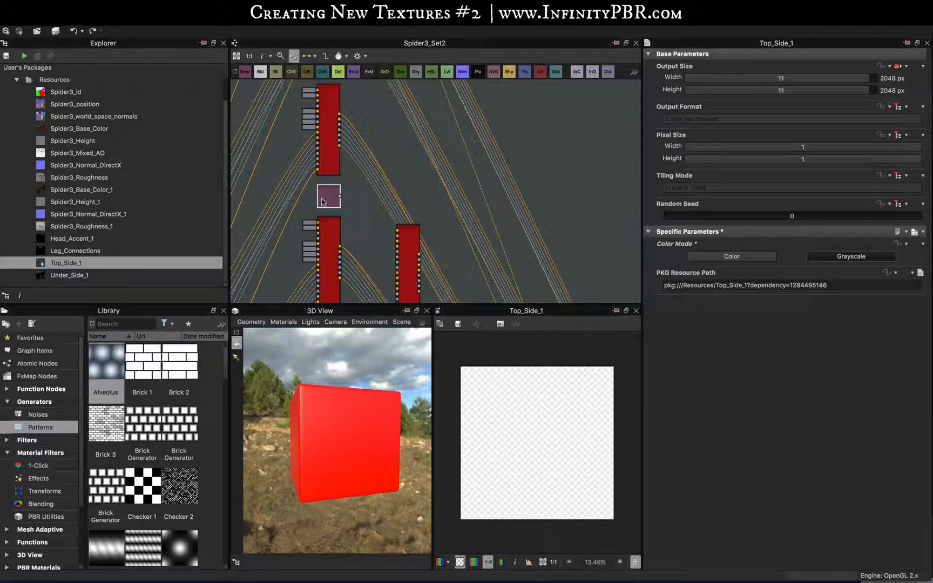
key("space")
type("levels")
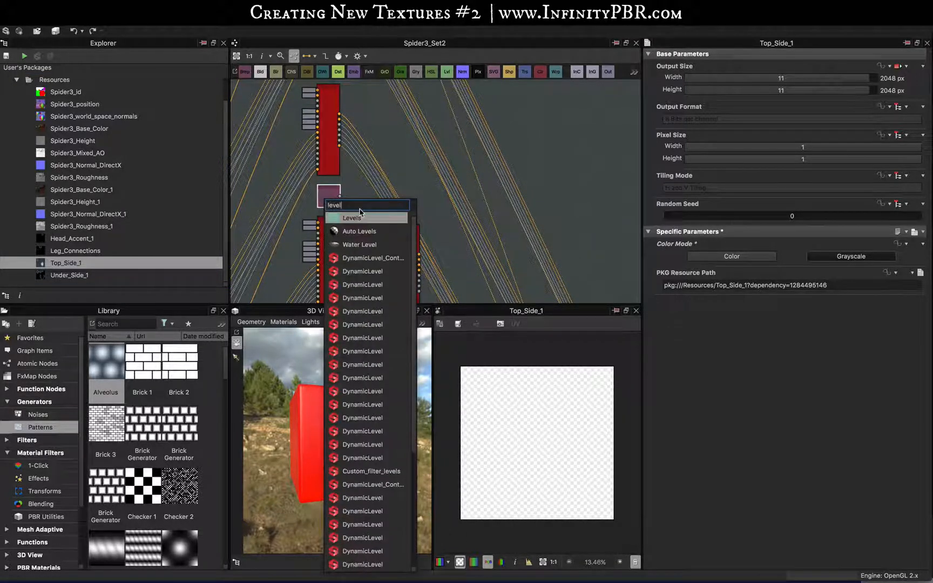
key("Return")
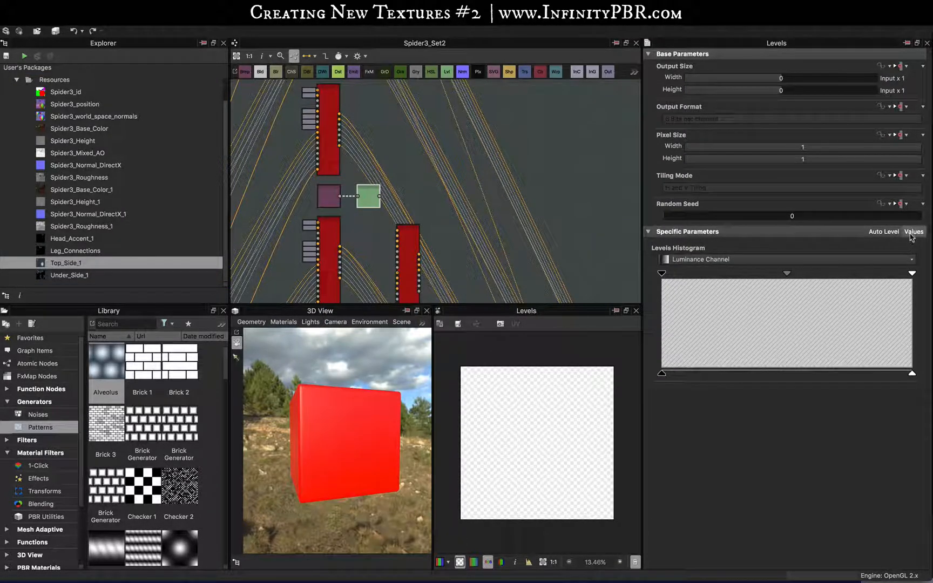
left_click(913, 232)
left_click(900, 308)
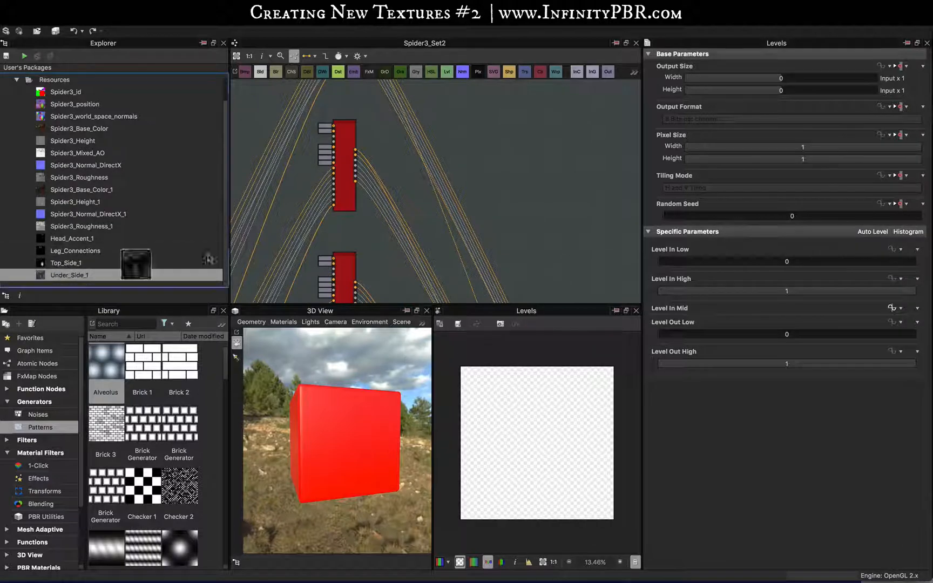
Place the Under_Side_1 mask below the second section adjuster from the top and add a Levels node to it
left_click_drag(136, 263, 345, 227)
right_click(342, 216)
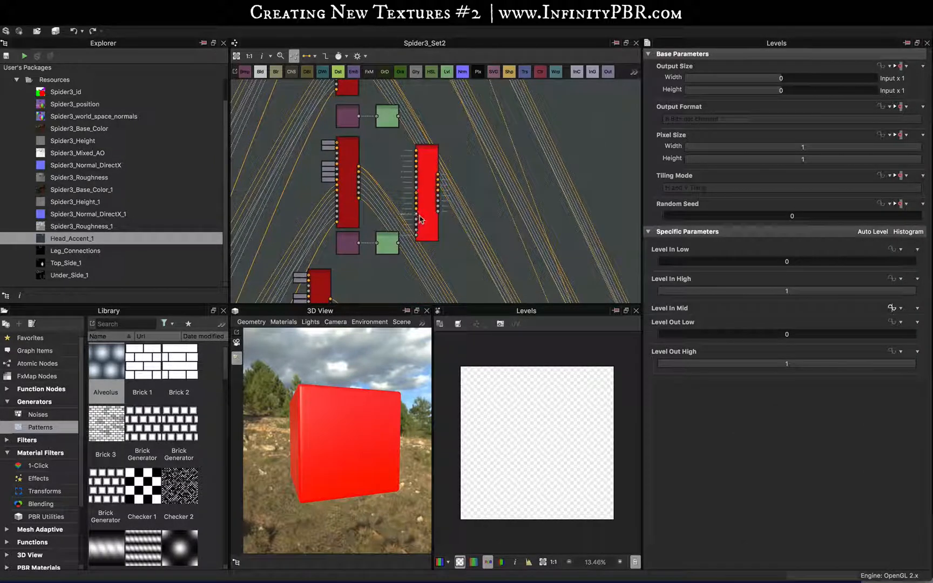
Set the Material Blend's Diffuse, Specular and Glossiness channels to False, and Ambient Occlusion and Emissive to True
scroll(429, 235, "up", 2)
left_click(429, 236)
left_click_drag(429, 236, 440, 230)
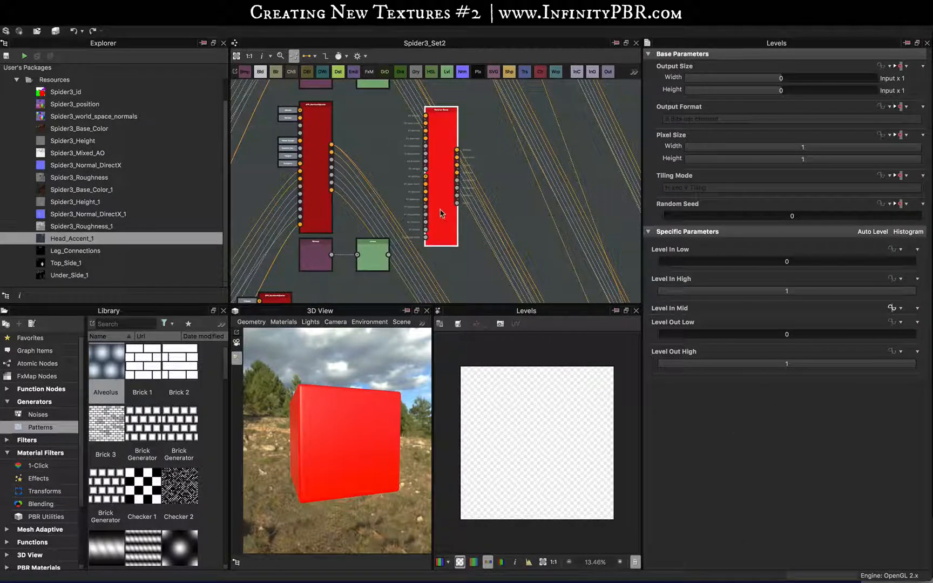
left_click(438, 178)
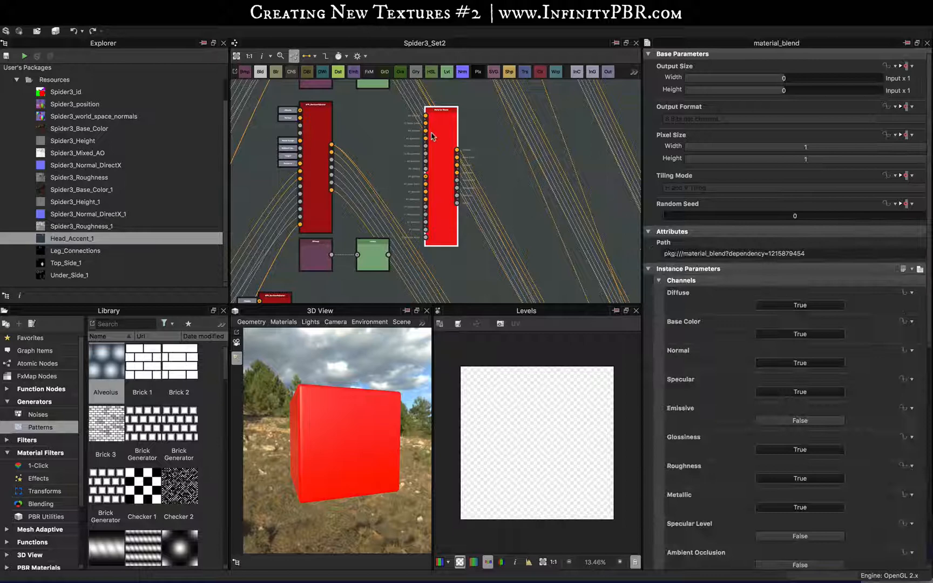
left_click(775, 305)
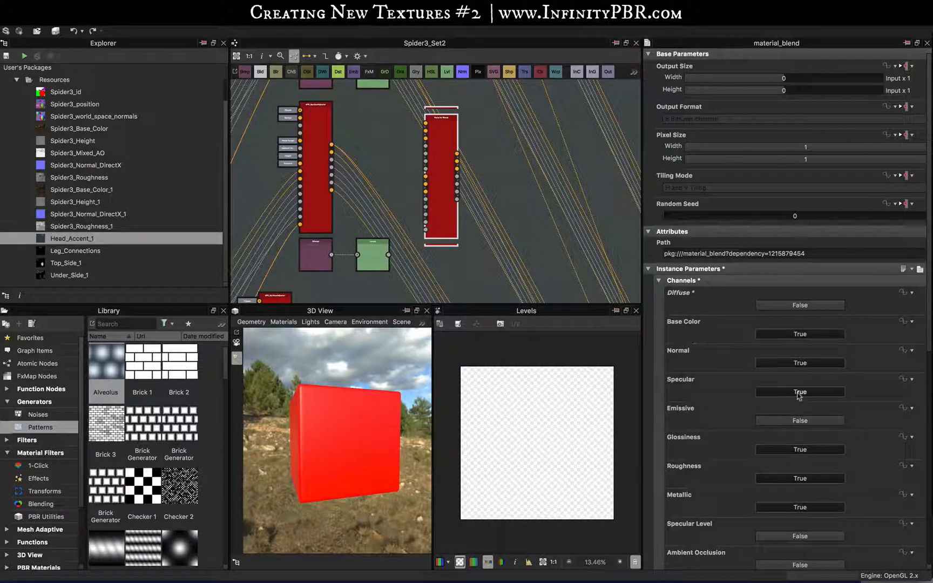
left_click(775, 390)
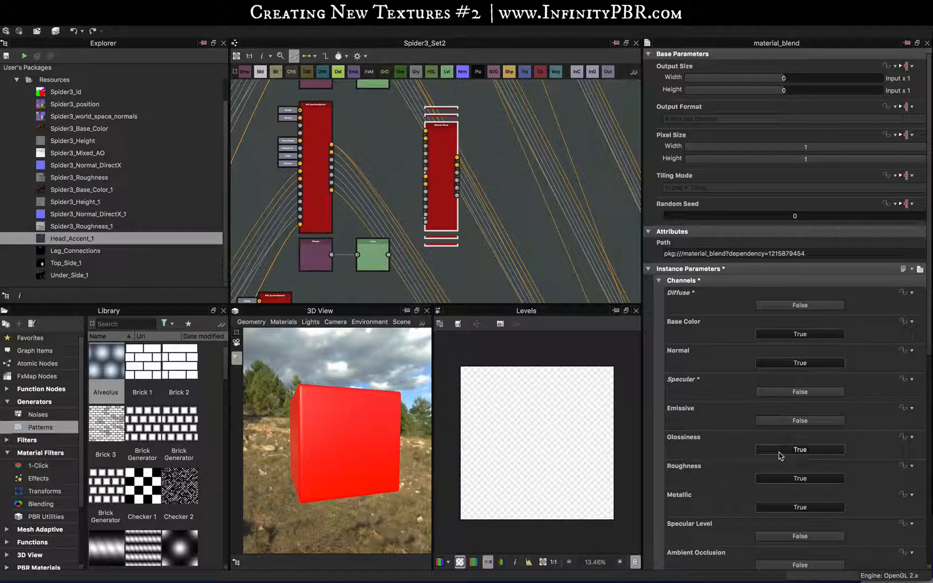
left_click(780, 455)
scroll(778, 476, "down", 5)
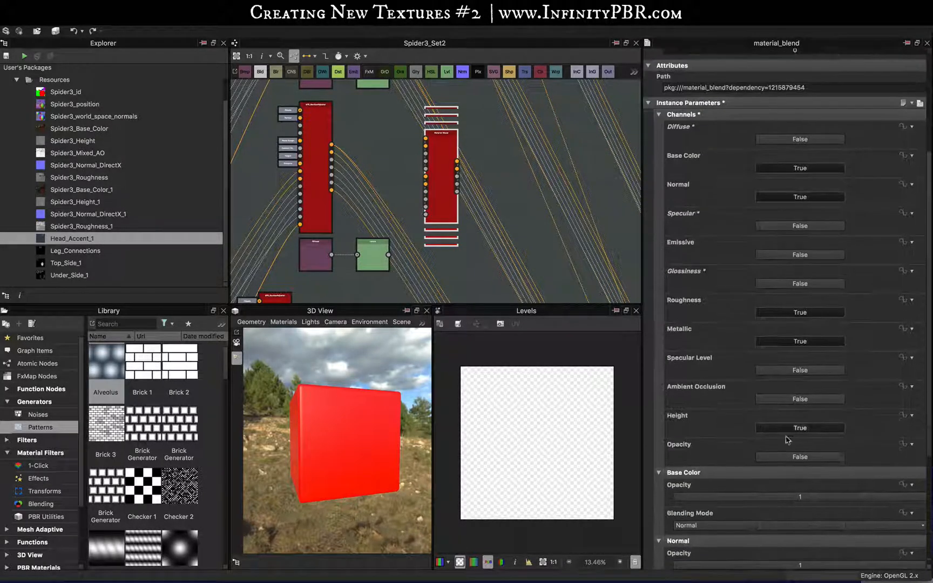
left_click(783, 399)
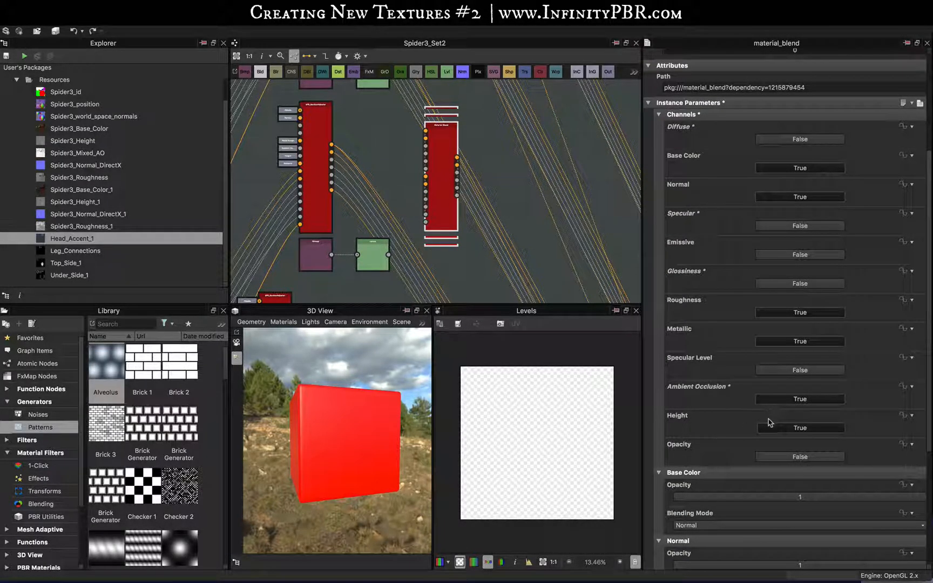
left_click(796, 256)
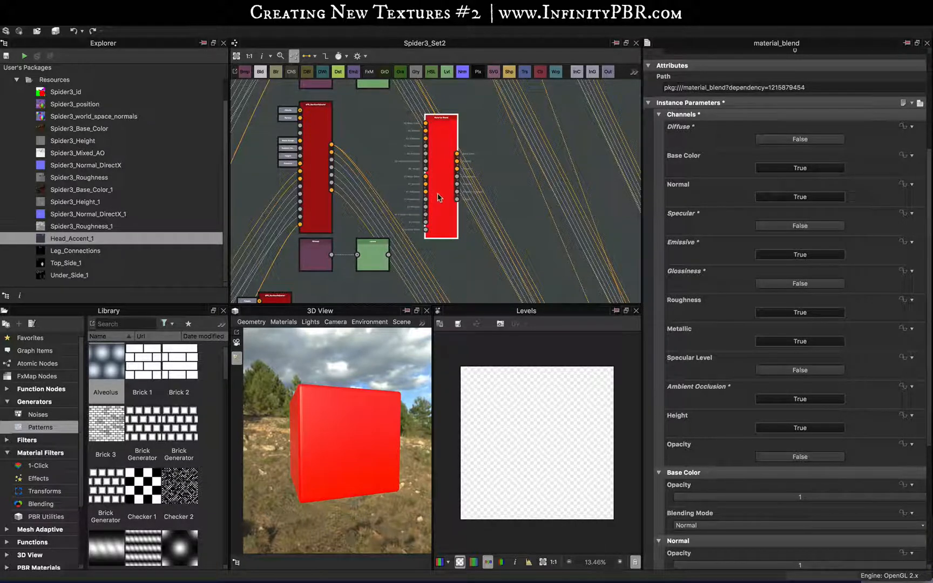
left_click_drag(437, 197, 449, 197)
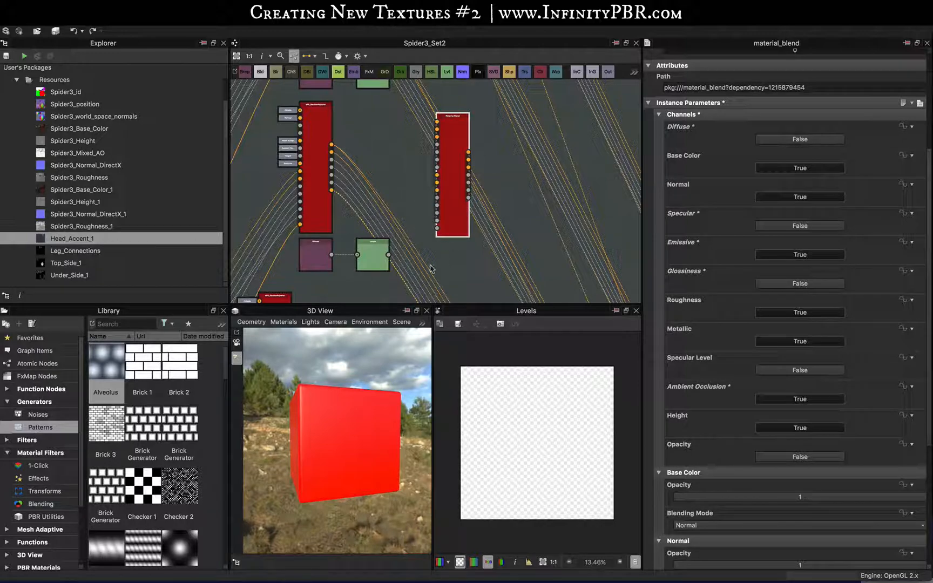
Paste three copies of the configured Material Blend, one beside each of the upper three offset section adjusters
scroll(458, 206, "down", 2)
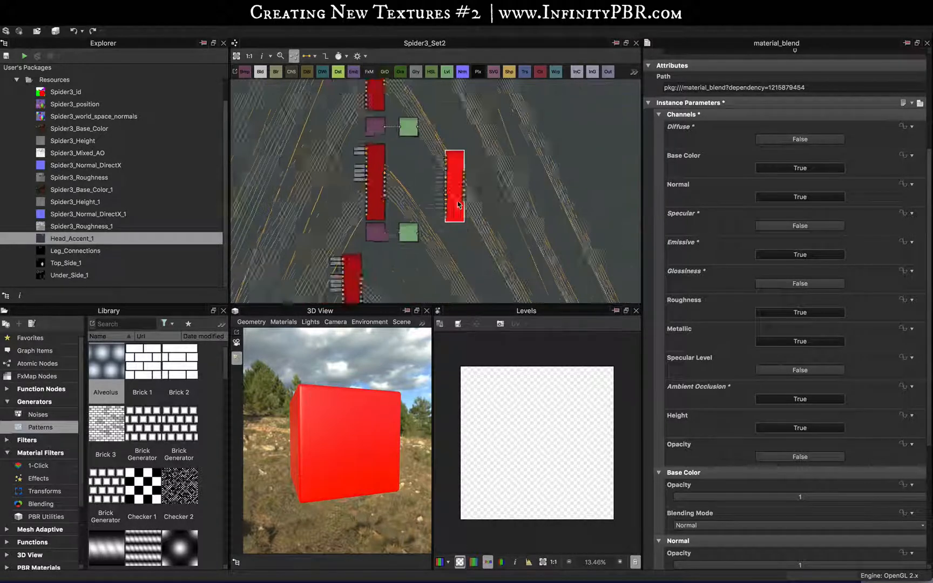
key("super+v")
middle_click_drag(425, 104, 433, 217)
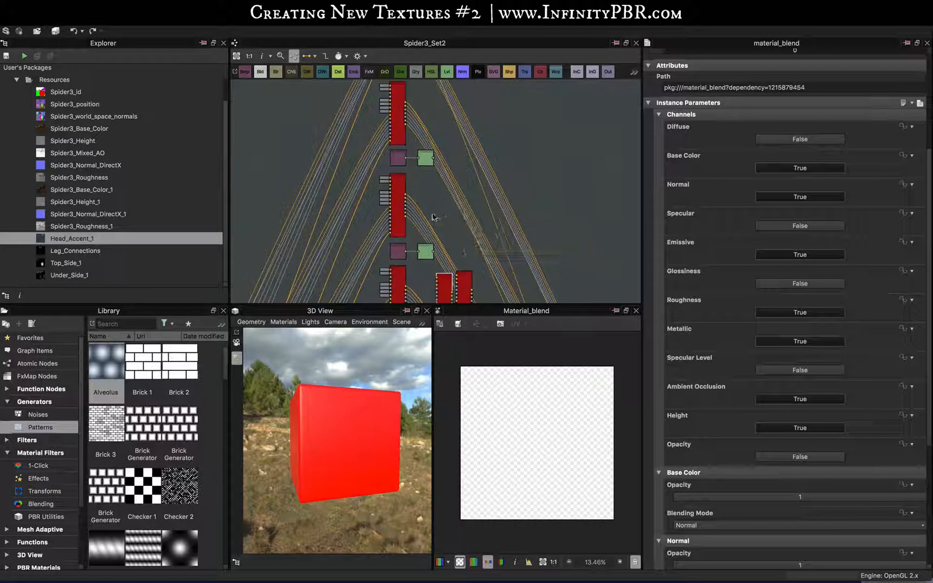
left_click_drag(441, 279, 462, 130)
key("super+v")
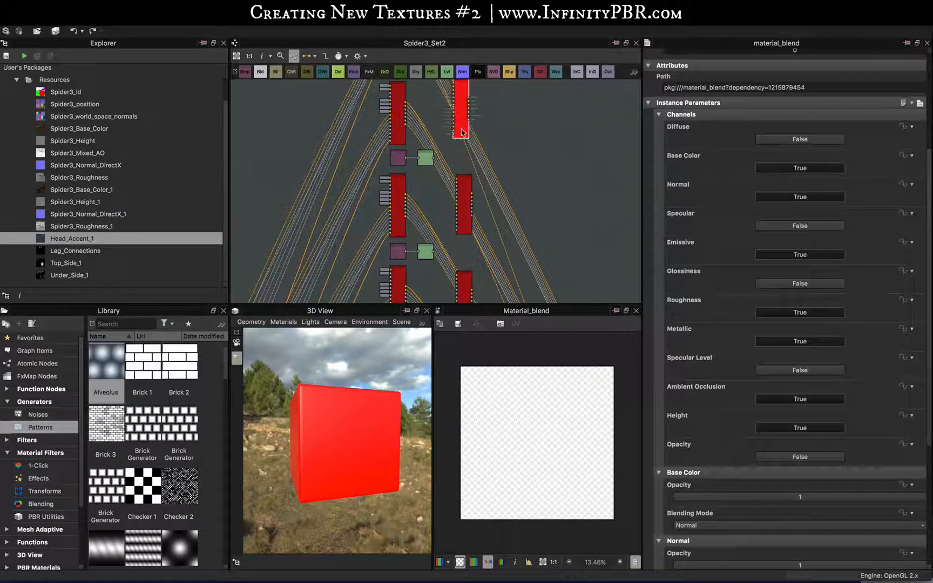
middle_click_drag(484, 136, 484, 246)
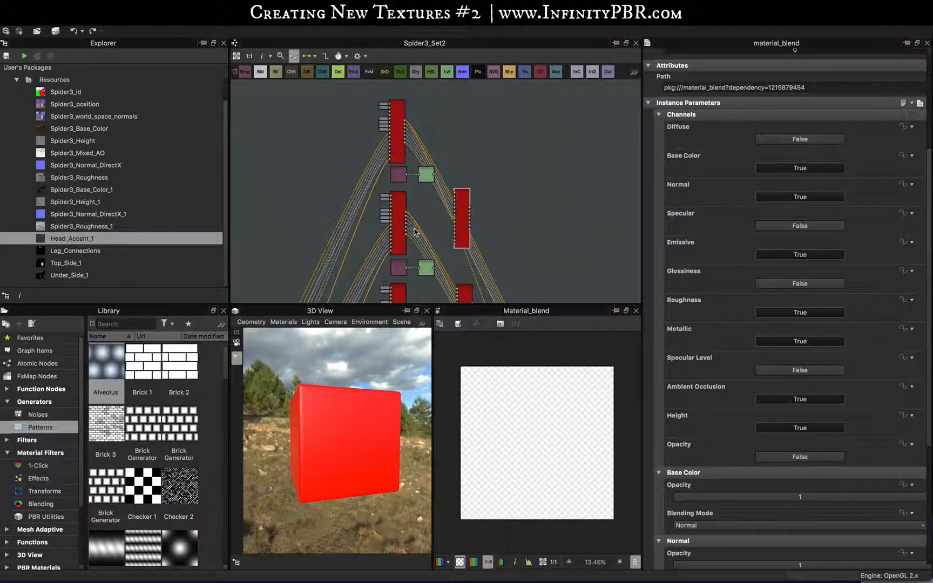
key("super+v")
left_click_drag(435, 216, 461, 155)
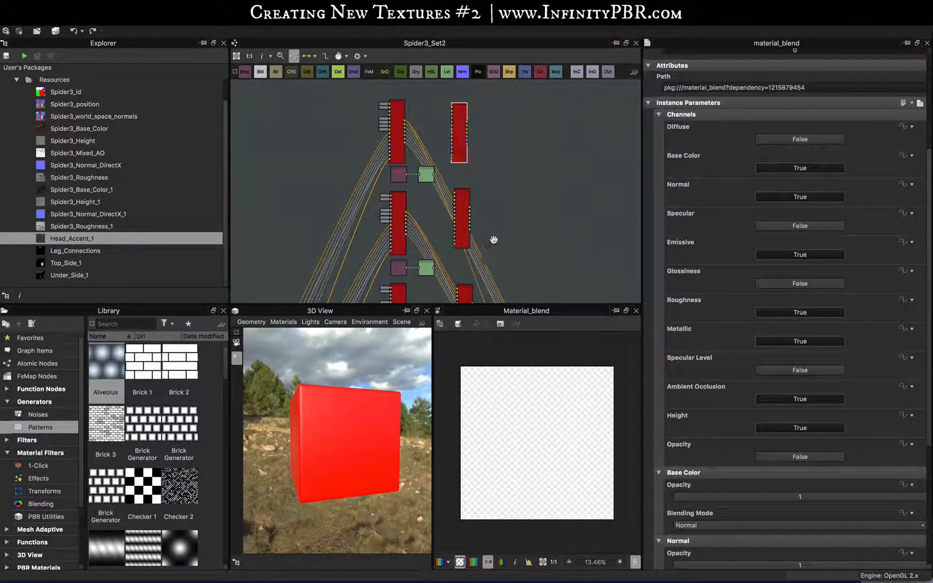
middle_click_drag(494, 239, 467, 146)
middle_click_drag(441, 208, 439, 202)
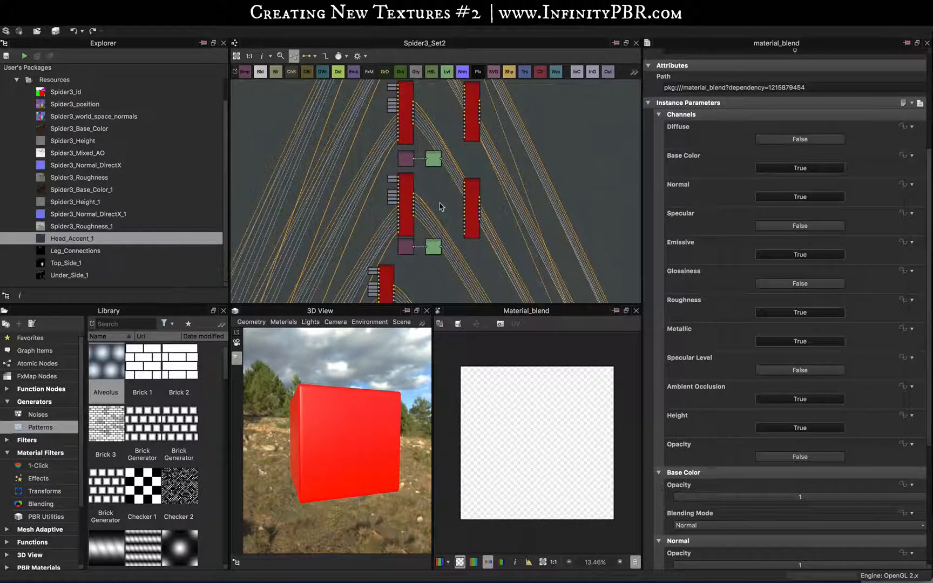
Wire the lowest masked section adjuster's outputs, including Emissive, into the first-material inputs of the Material Blend beside it
scroll(440, 206, "up", 5)
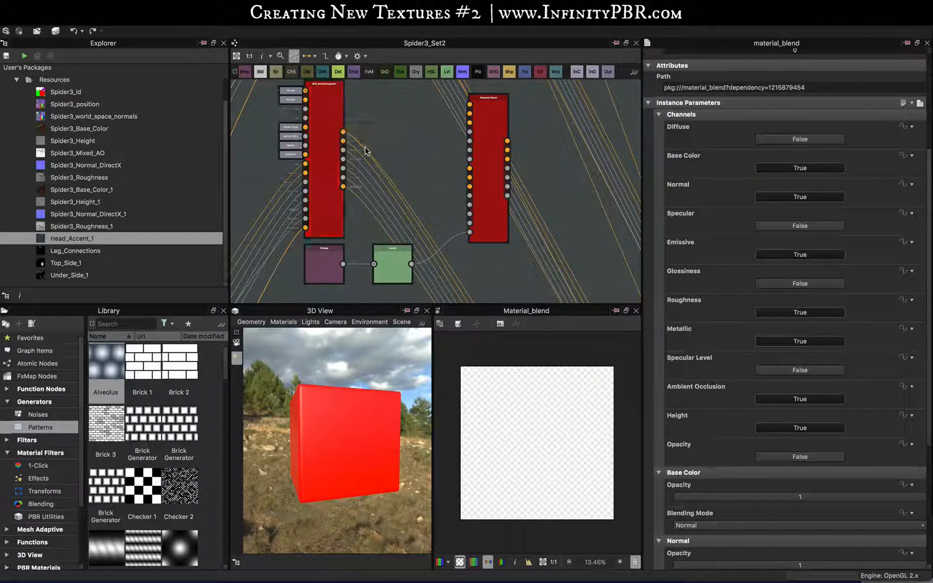
middle_click_drag(390, 120, 387, 140)
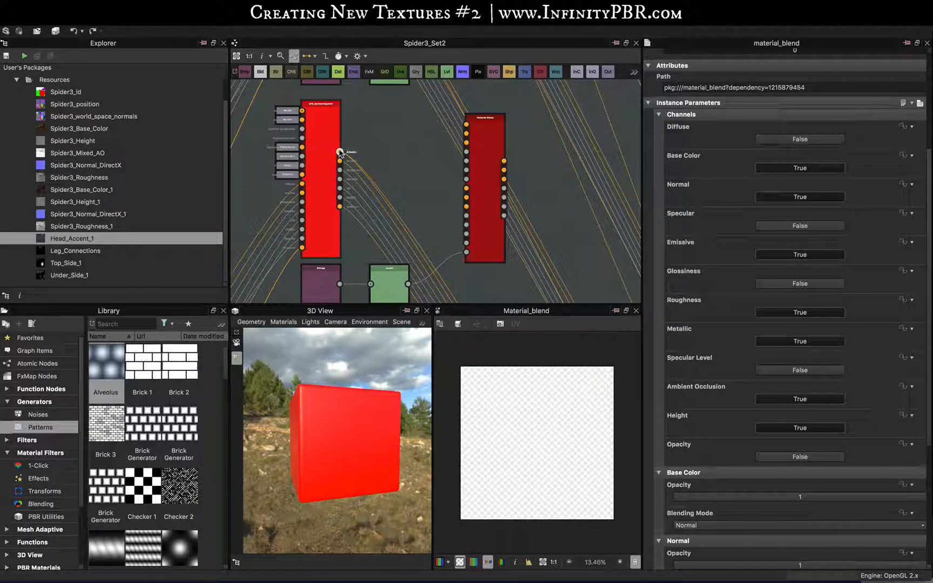
left_click_drag(339, 152, 467, 160)
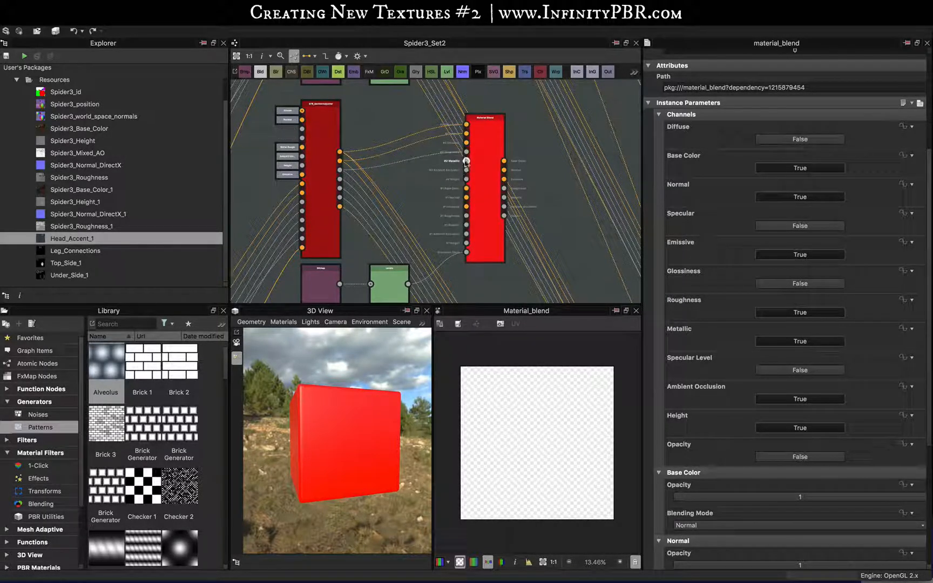
left_click_drag(340, 189, 466, 178)
left_click_drag(340, 206, 466, 143)
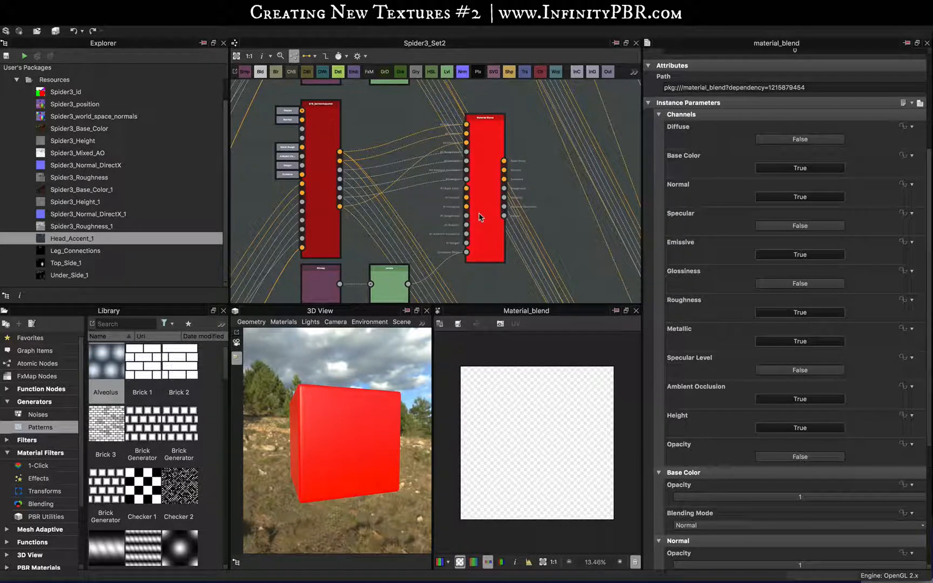
key("3")
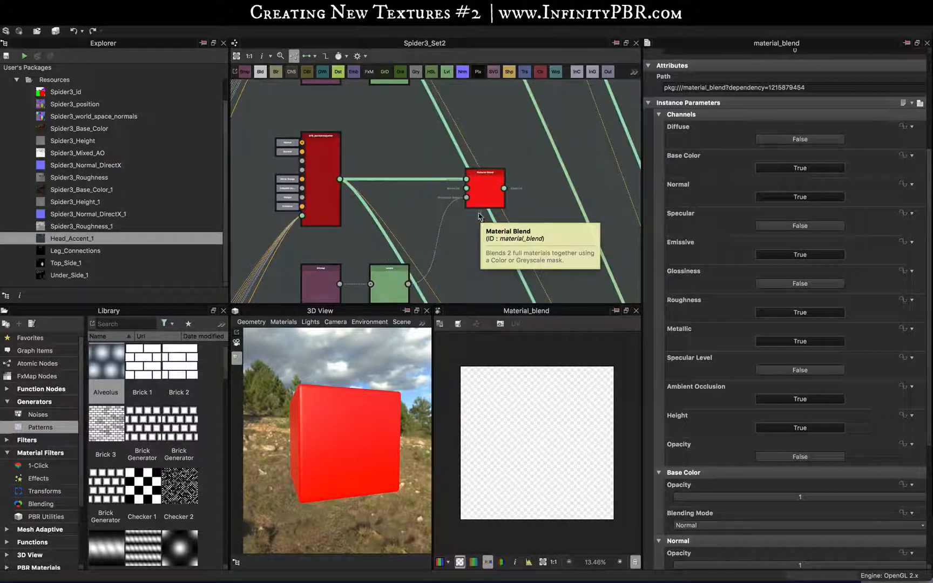
left_click_drag(340, 179, 468, 183)
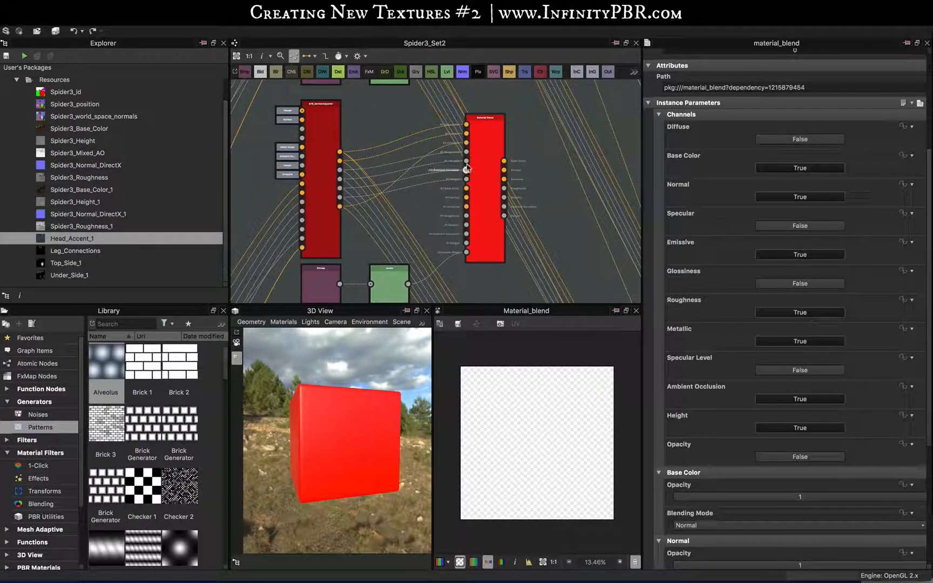
Connect the next masked section adjuster up and its Levels mask to the Material Blend beside it as the first material
middle_click_drag(409, 113, 407, 298)
middle_click_drag(407, 187, 420, 256)
left_click(413, 293)
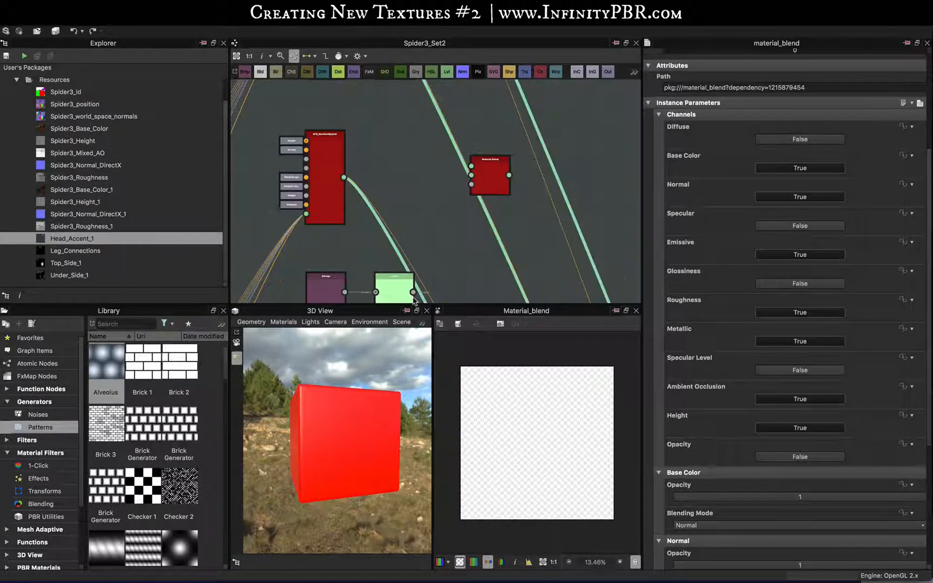
left_click_drag(344, 177, 472, 166)
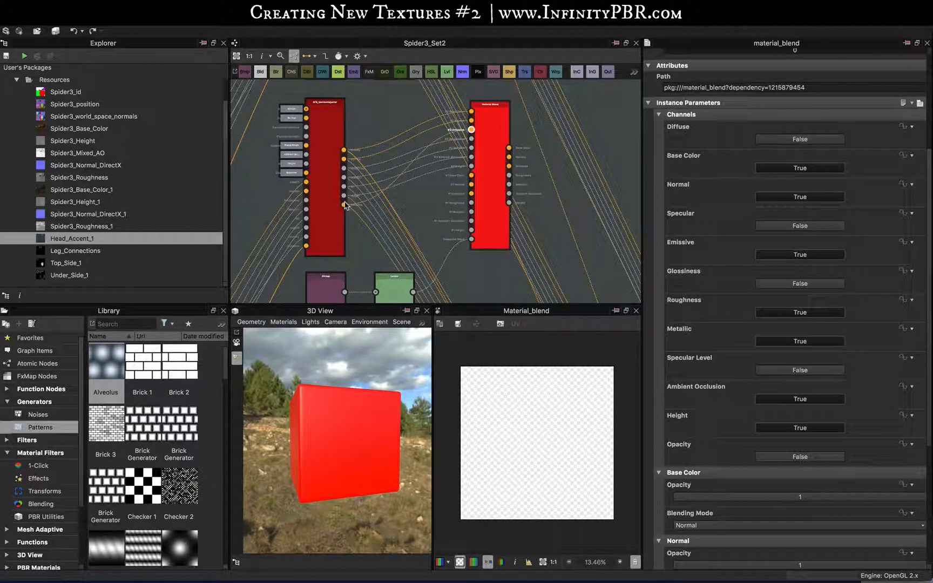
Connect the upper two masked section adjusters and their Levels masks to their own Material Blends
left_click(395, 248)
key("super+z")
key("super+z")
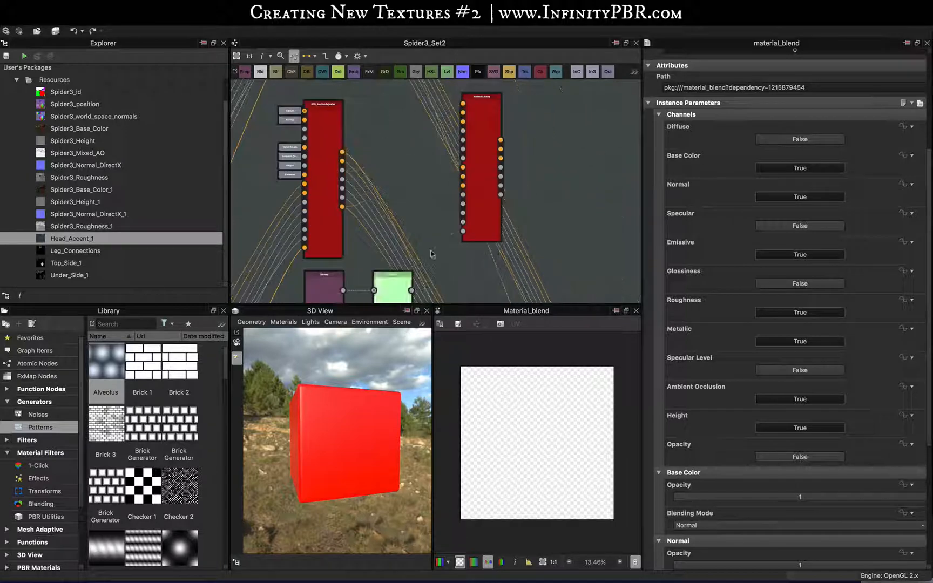
key("3")
key("1")
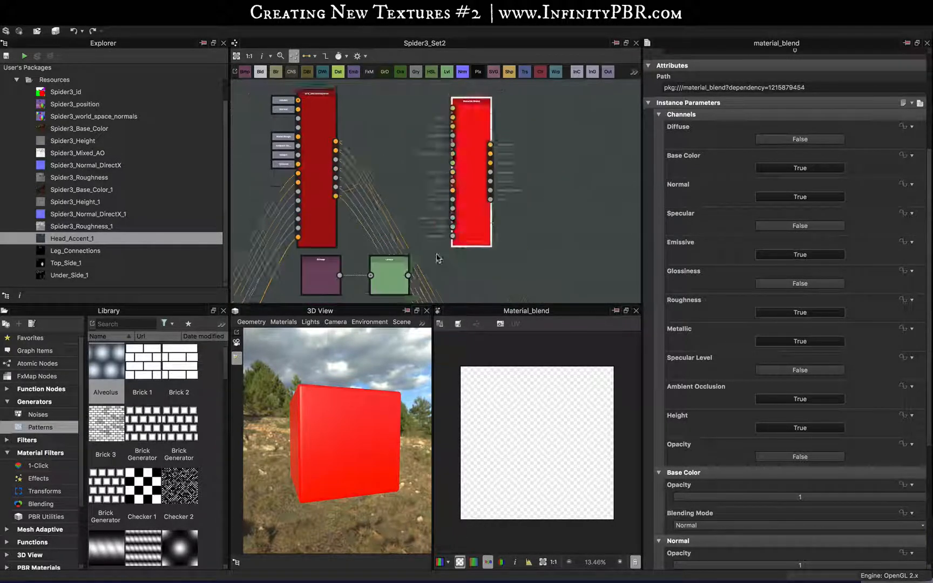
key("3")
left_click_drag(409, 275, 456, 166)
key("1")
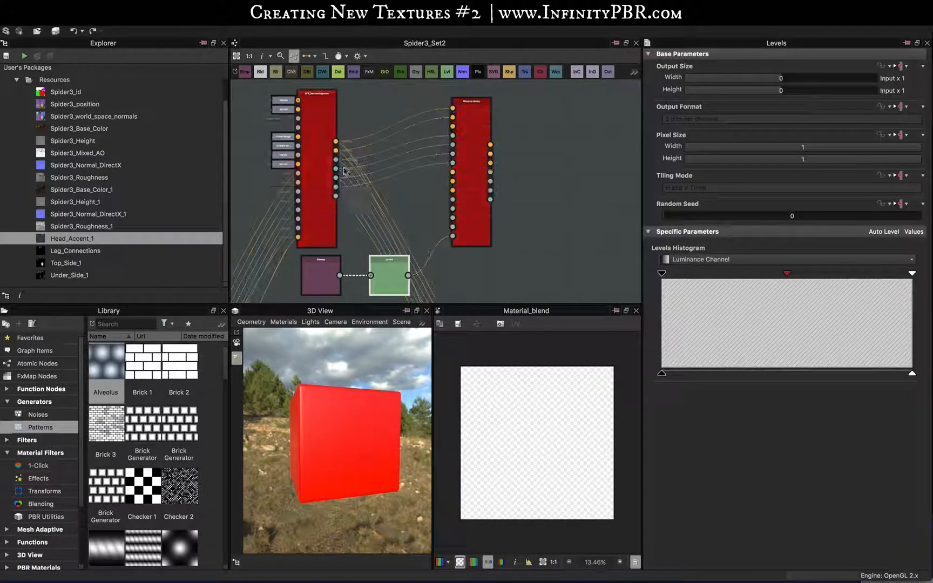
Paste a linked copy of the lowest masked adjuster's Material Blend and place it just below the original
scroll(420, 162, "down", 6)
middle_click_drag(442, 138, 440, 219)
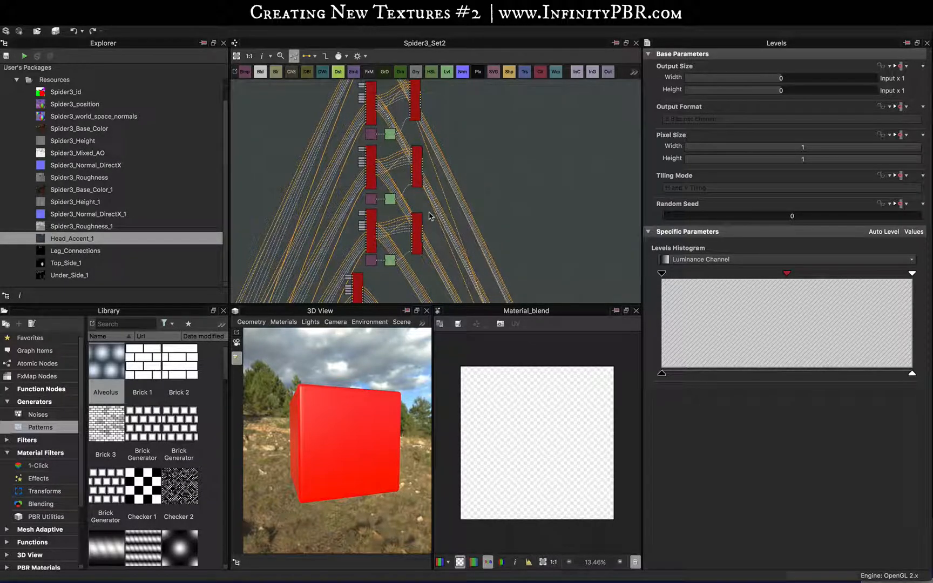
scroll(417, 234, "up", 2)
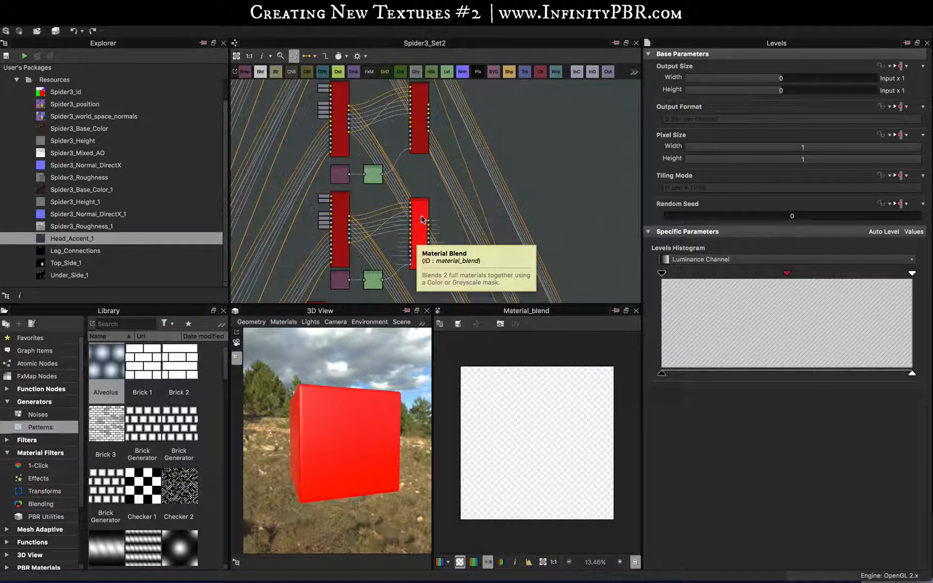
left_click(423, 241)
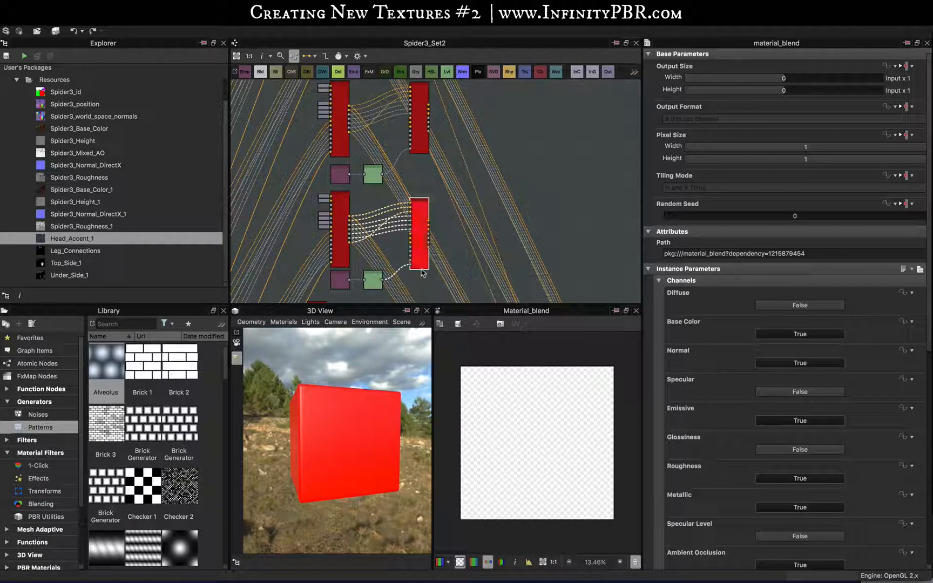
middle_click_drag(418, 263, 457, 174)
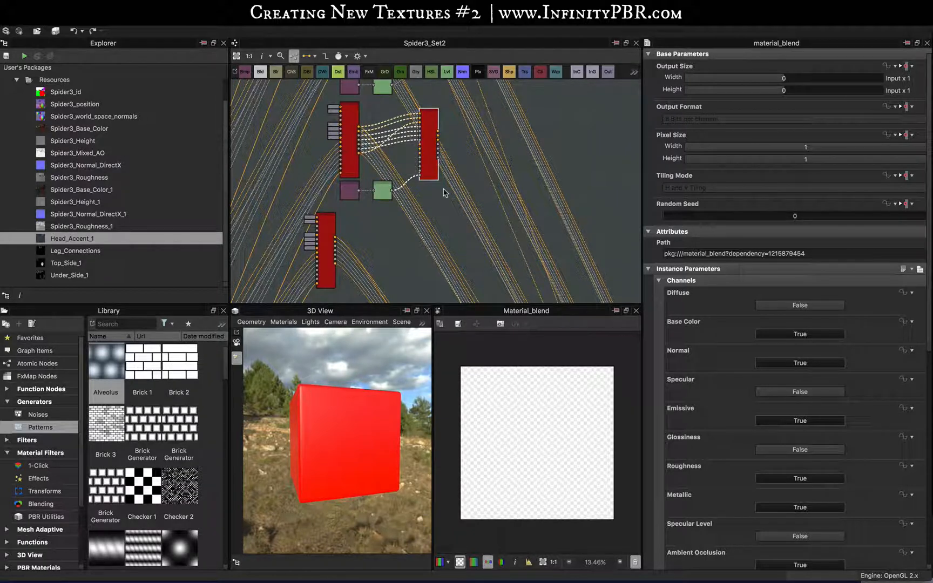
key("super+v")
left_click_drag(433, 184, 423, 221)
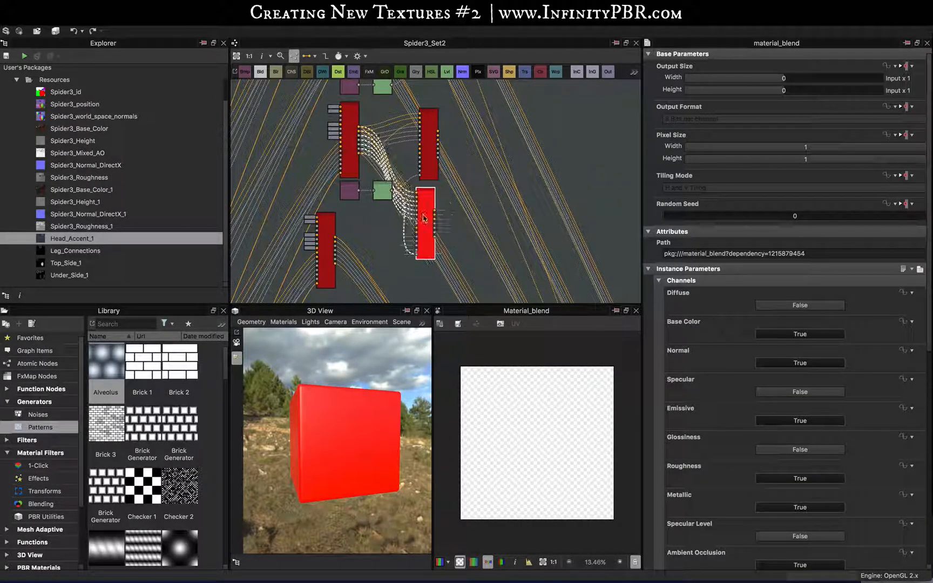
Move the two Material Blends down the column, placing one beside the third-lowest section adjuster and the other beside the lowest
left_click(430, 167, "shift")
scroll(439, 231, "down", 10)
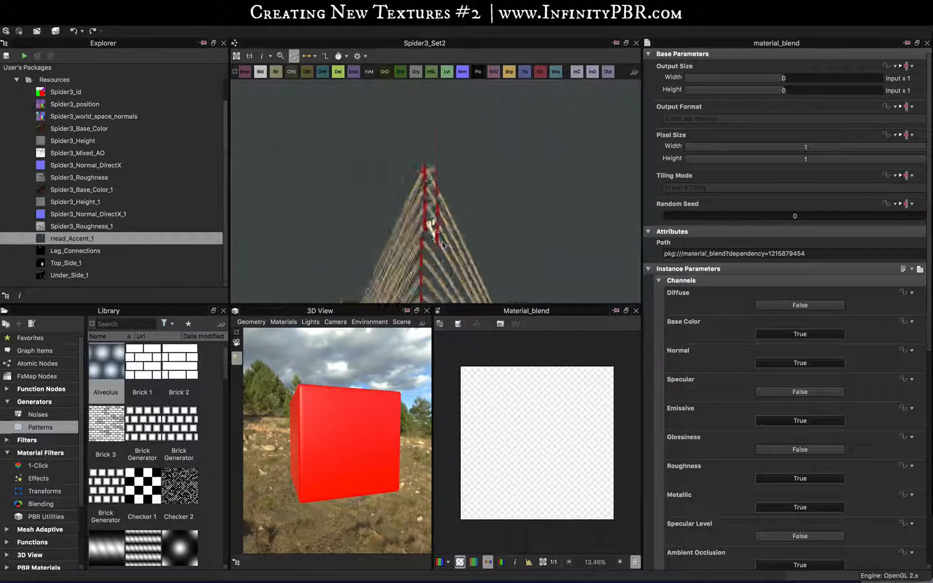
middle_click_drag(439, 213, 434, 121)
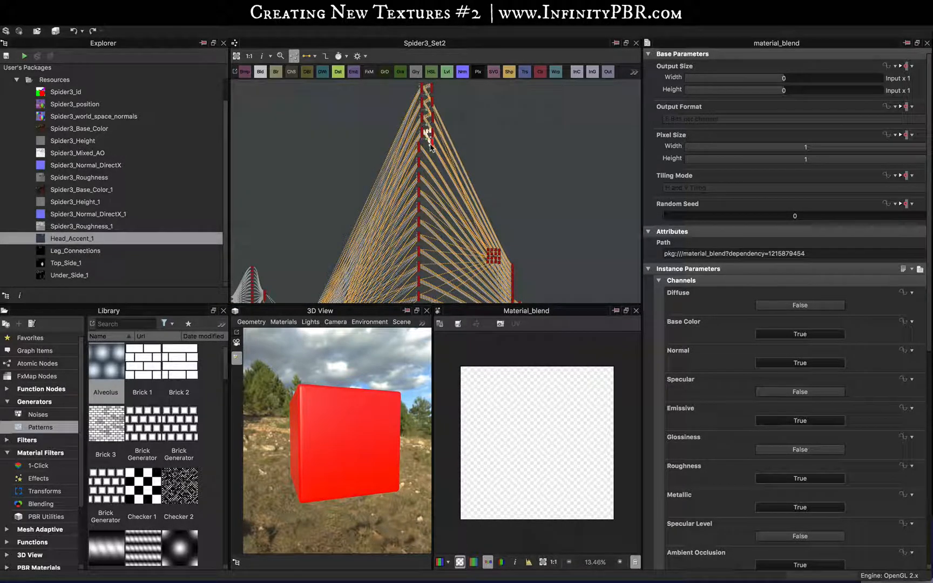
left_click_drag(432, 146, 441, 302)
middle_click_drag(455, 246, 451, 209)
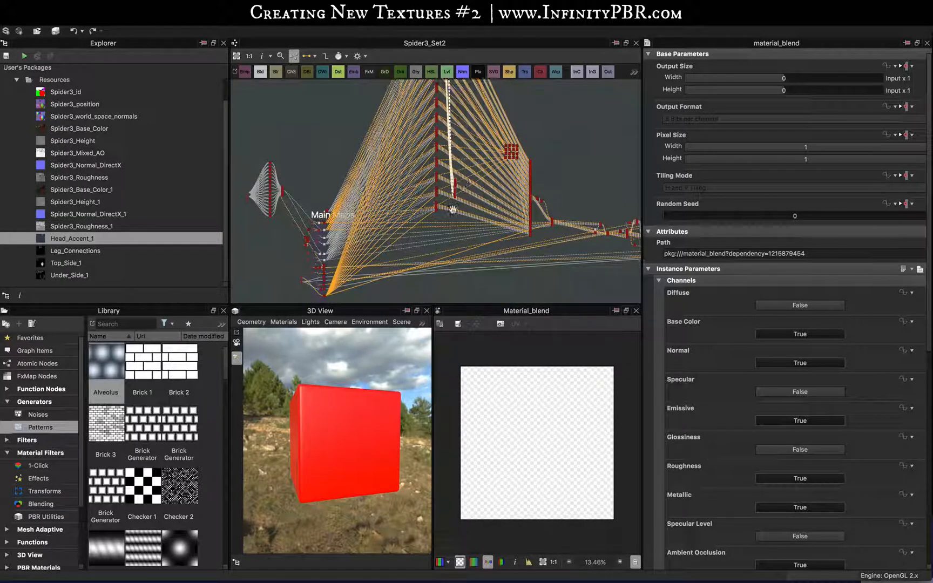
scroll(450, 210, "up", 3)
scroll(449, 211, "up", 1)
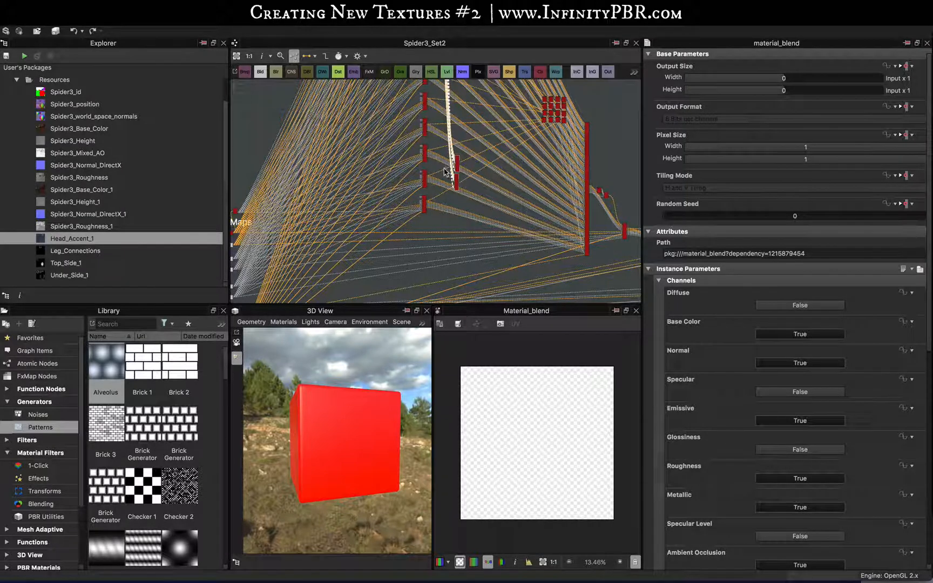
scroll(445, 171, "up", 3)
left_click(489, 215)
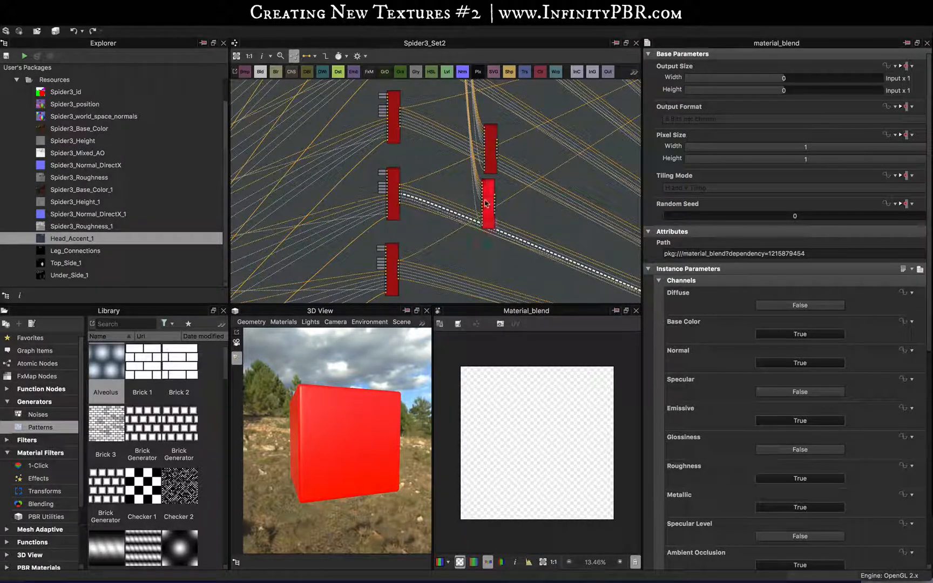
left_click_drag(486, 203, 454, 254)
left_click_drag(489, 171, 441, 171)
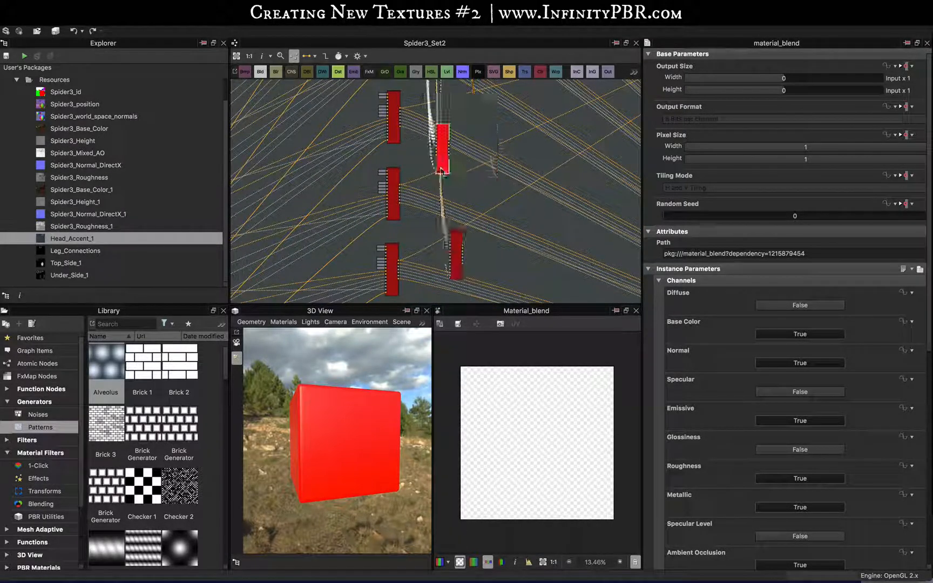
Link the third-lowest and the lowest section adjusters as the second material of the Material Blends beside them
scroll(412, 149, "up", 2)
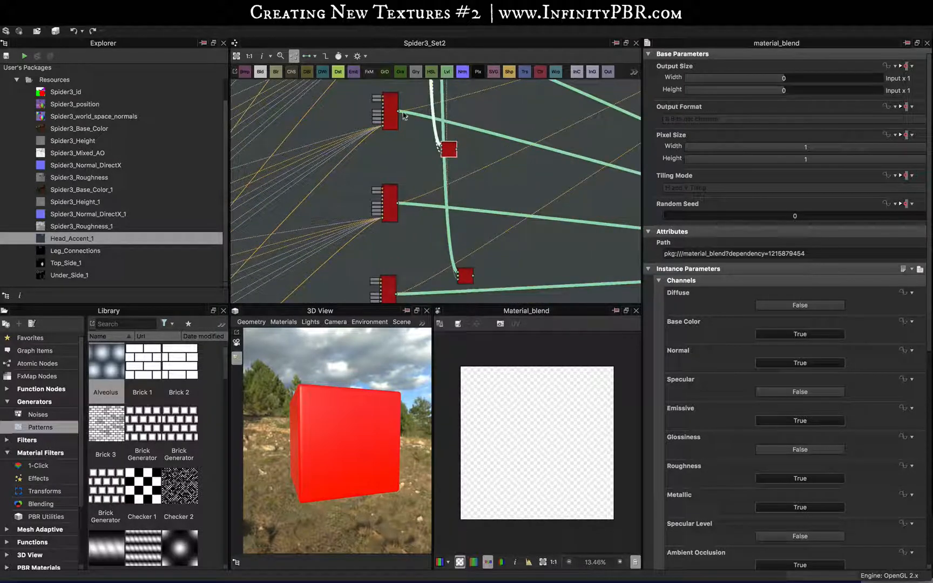
scroll(404, 115, "up", 3)
left_click_drag(391, 104, 468, 171)
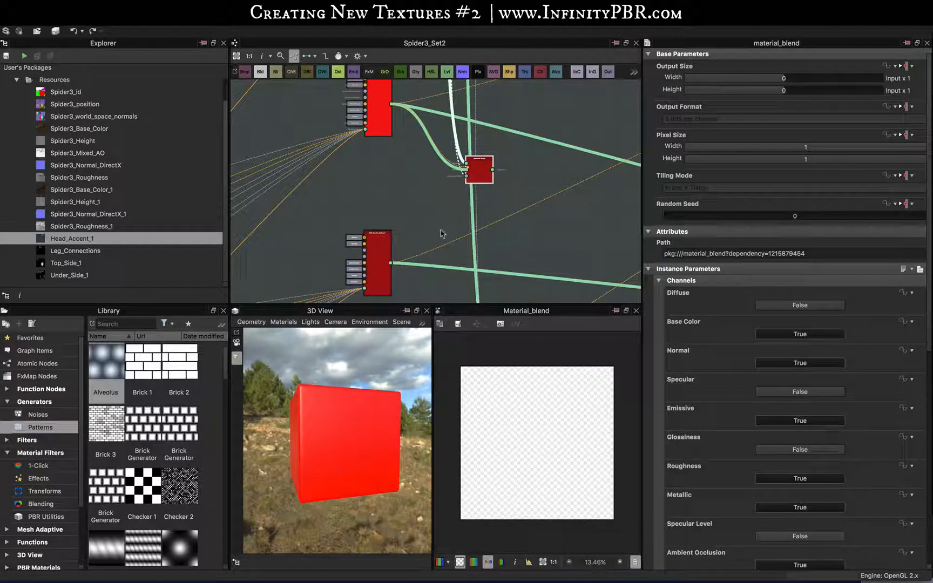
middle_click_drag(432, 281, 441, 129)
middle_click_drag(449, 211, 443, 187)
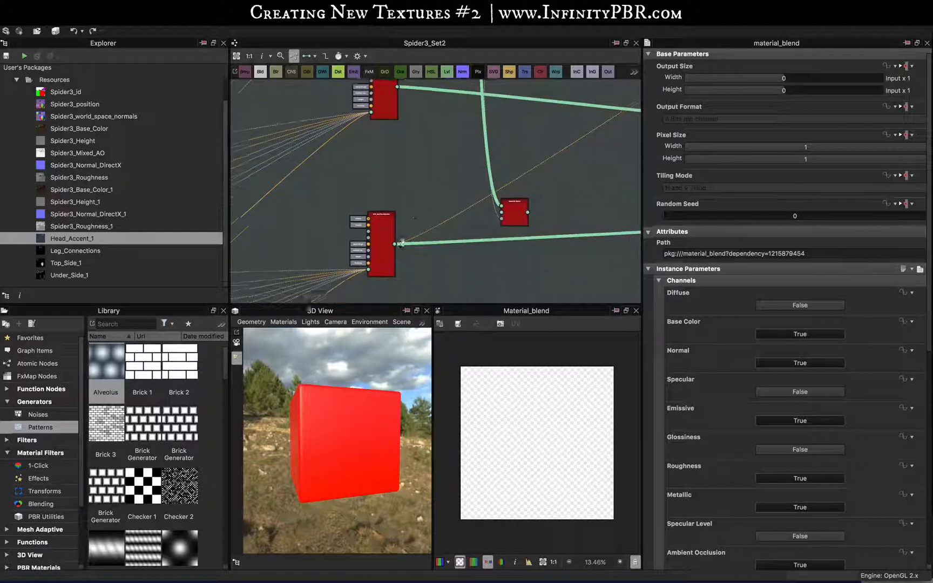
left_click_drag(393, 244, 500, 214)
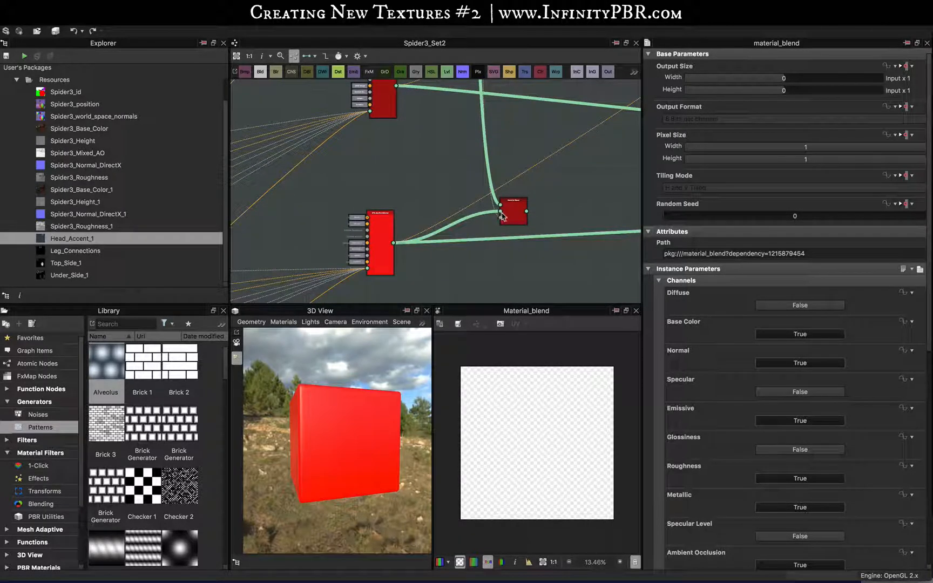
Connect the Emissive outputs of both adjusters to the second-material Emissive inputs of their Material Blends
key("1")
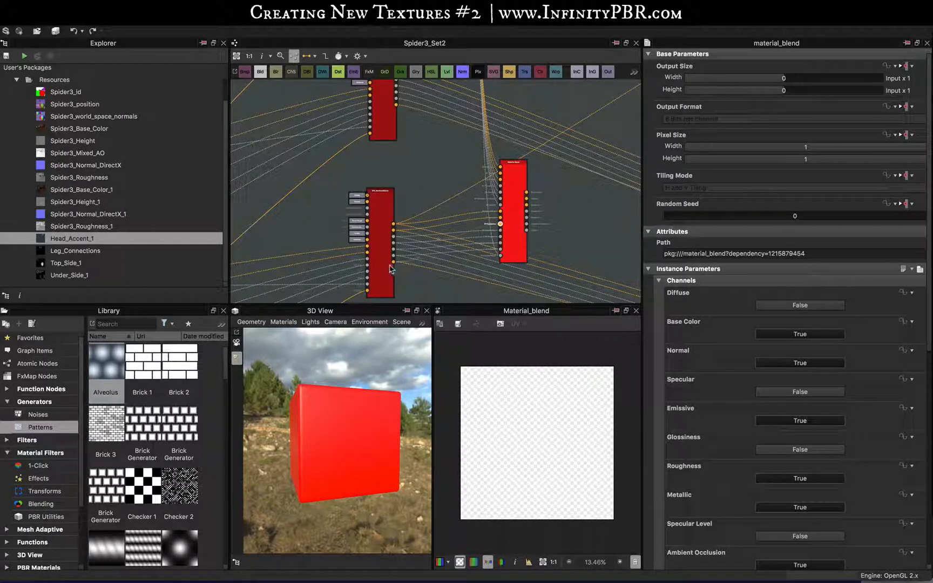
left_click_drag(390, 266, 393, 263)
middle_click_drag(429, 141, 418, 313)
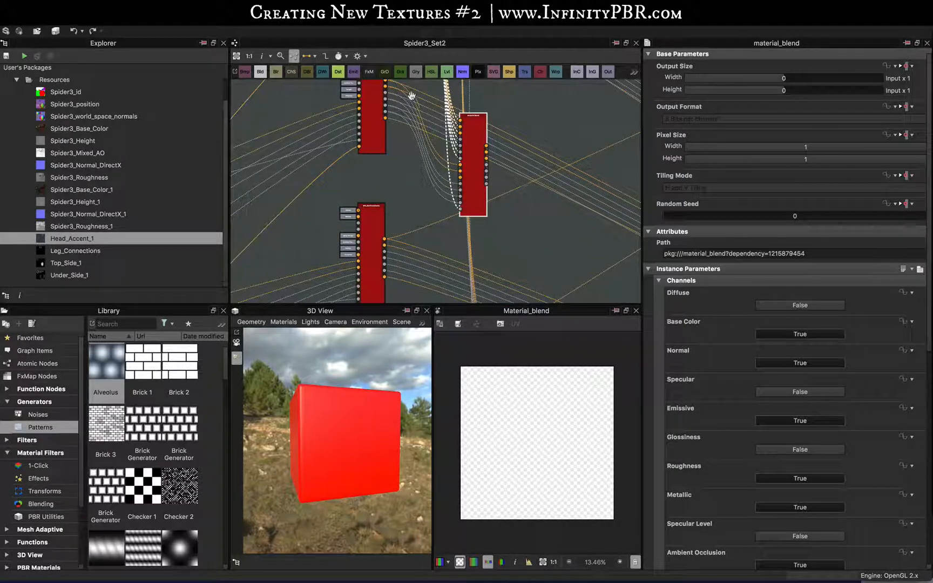
middle_click_drag(395, 156, 394, 176)
left_click(381, 157)
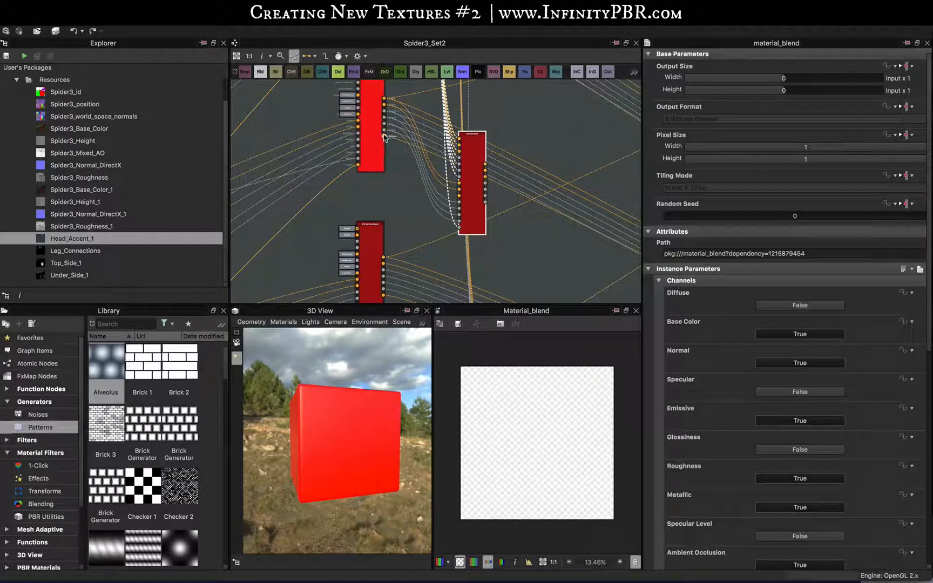
left_click_drag(385, 138, 462, 196)
Examine the links between the lowest section adjusters and the two Material Blends beside them
scroll(481, 236, "down", 4)
scroll(482, 234, "up", 6)
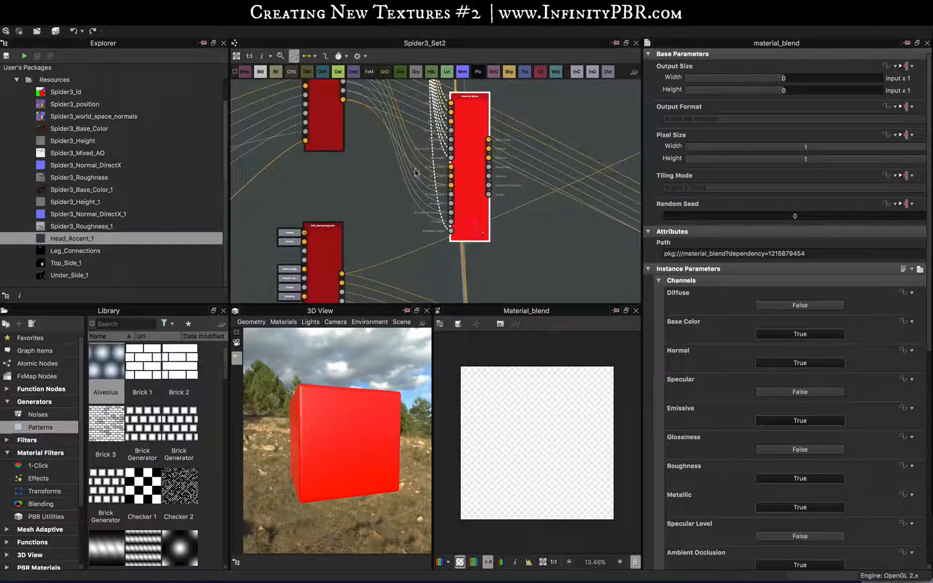
middle_click_drag(375, 165, 375, 214)
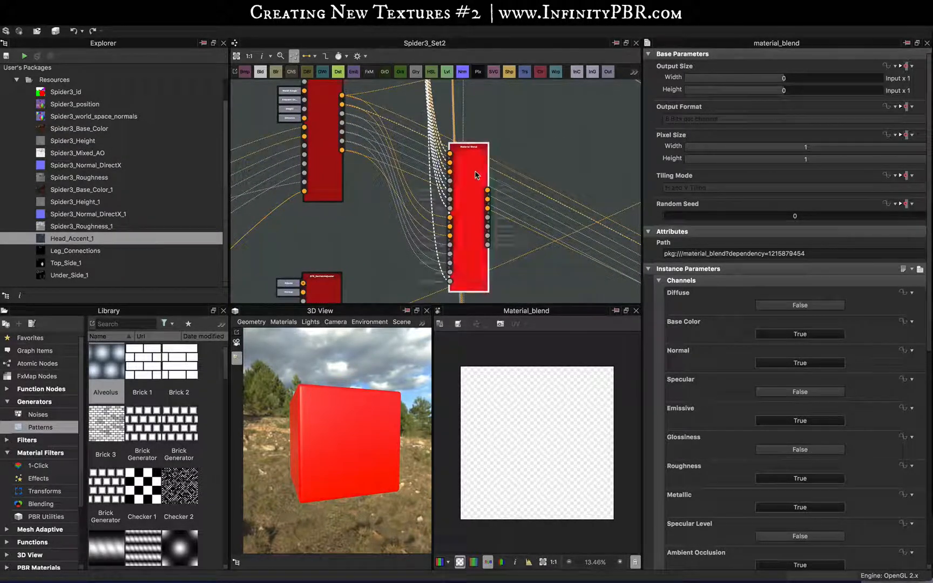
scroll(475, 175, "down", 3)
scroll(456, 195, "down", 3)
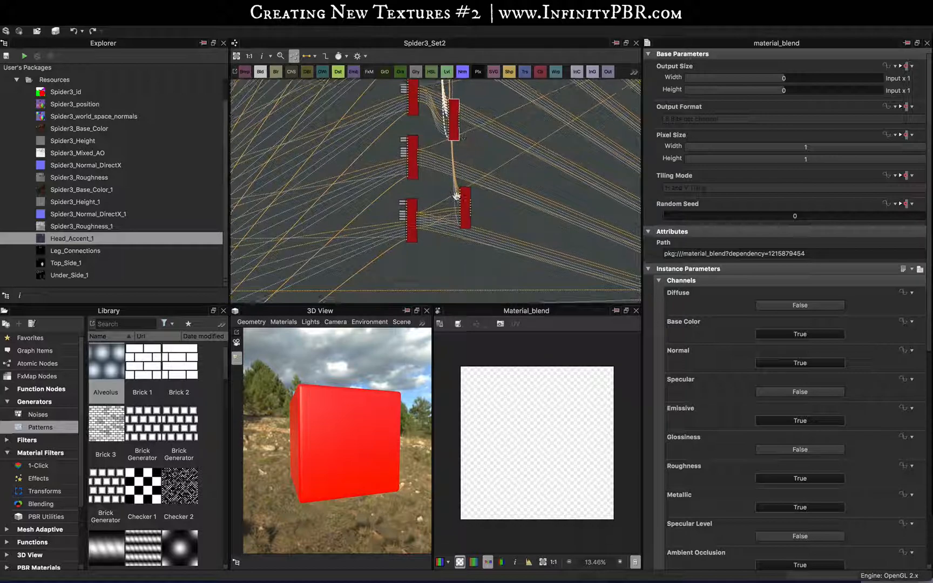
middle_click_drag(456, 195, 446, 247)
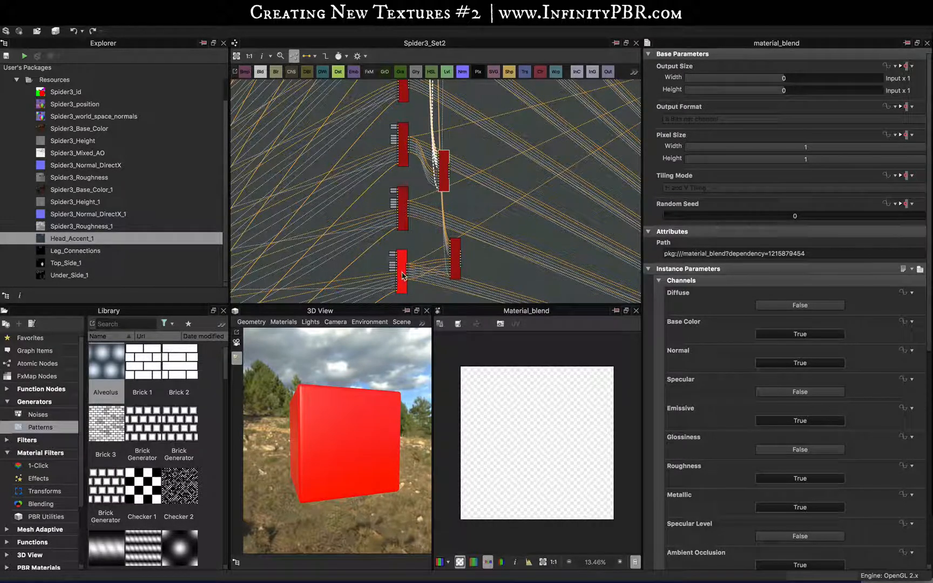
scroll(457, 264, "up", 5)
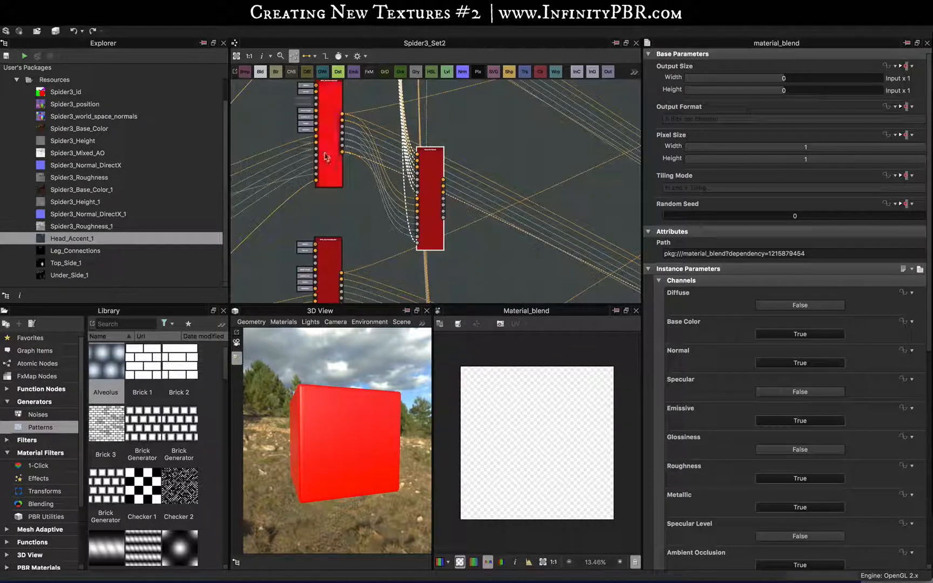
middle_click_drag(367, 290, 381, 106)
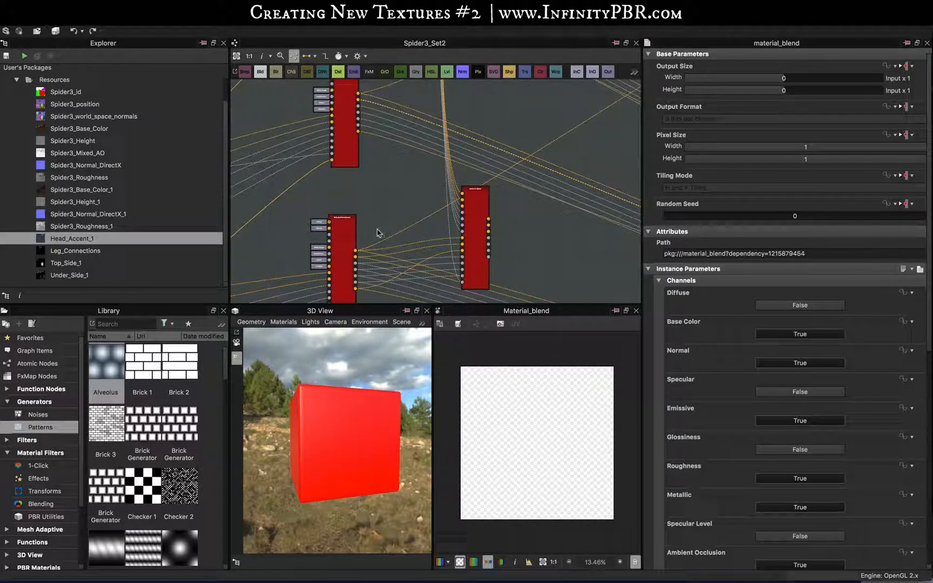
Reroute the downstream links of the lowest and third-lowest section adjusters to leave from the Material Blends beside them, keeping each adjuster linked into its blend
middle_click_drag(394, 233, 369, 187)
middle_click_drag(423, 167, 421, 188)
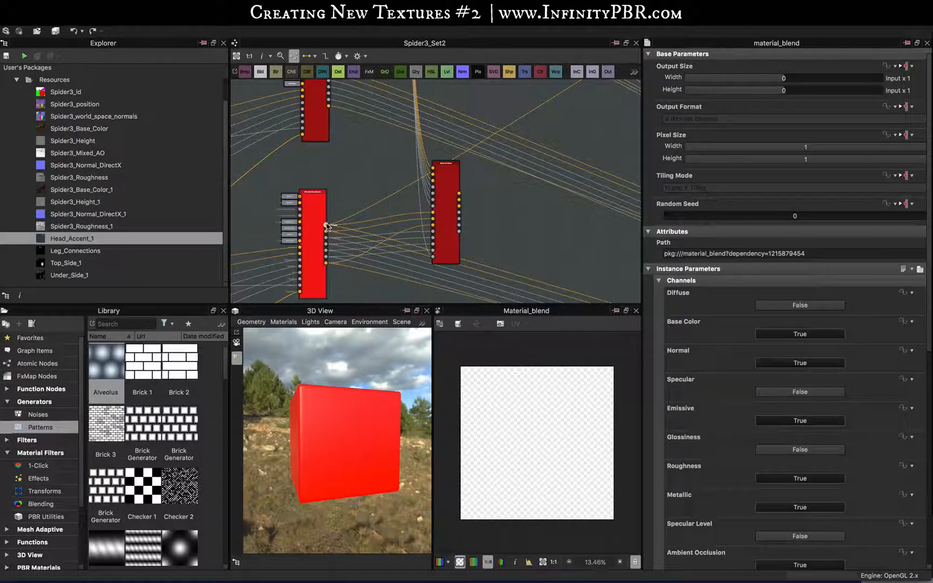
left_click_drag(326, 225, 459, 195)
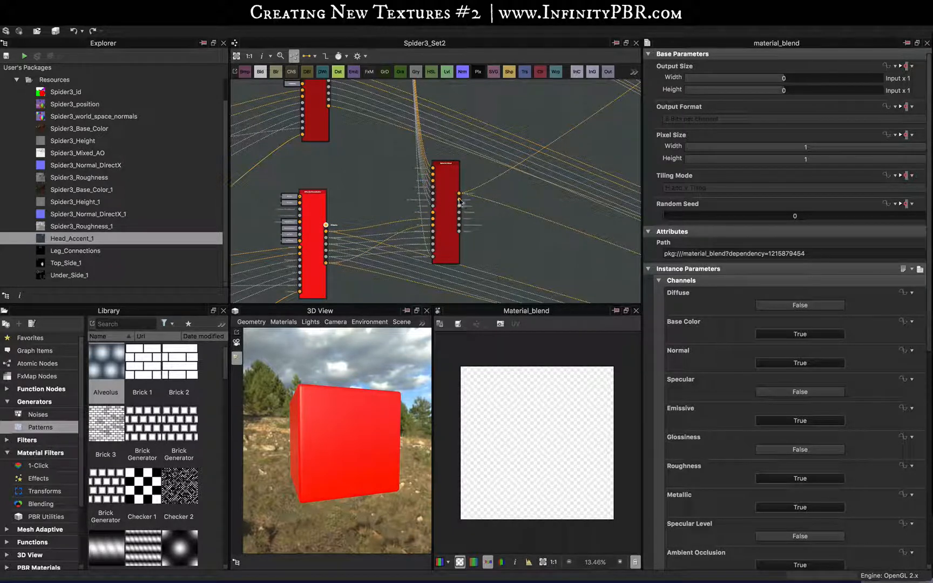
left_click_drag(377, 213, 325, 232)
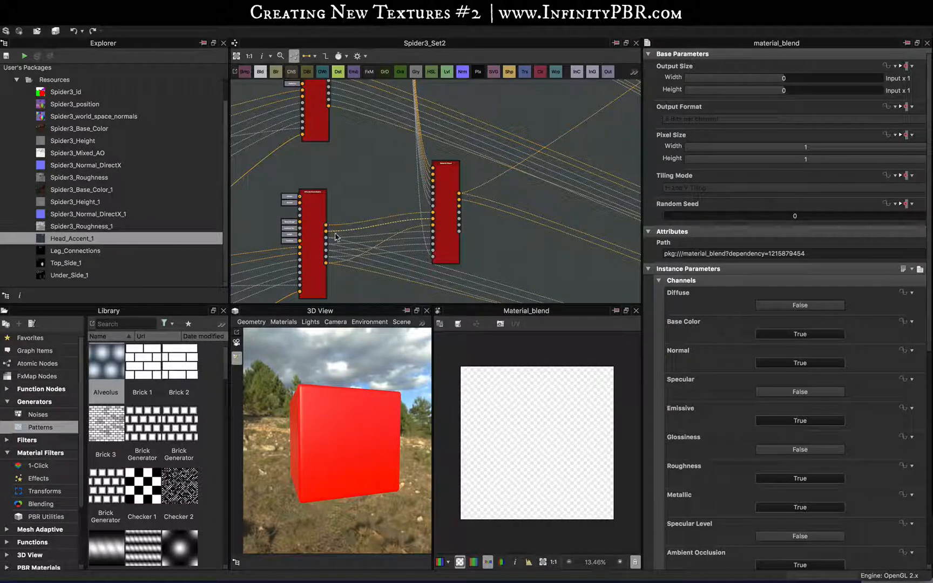
left_click_drag(326, 238, 458, 212, "shift")
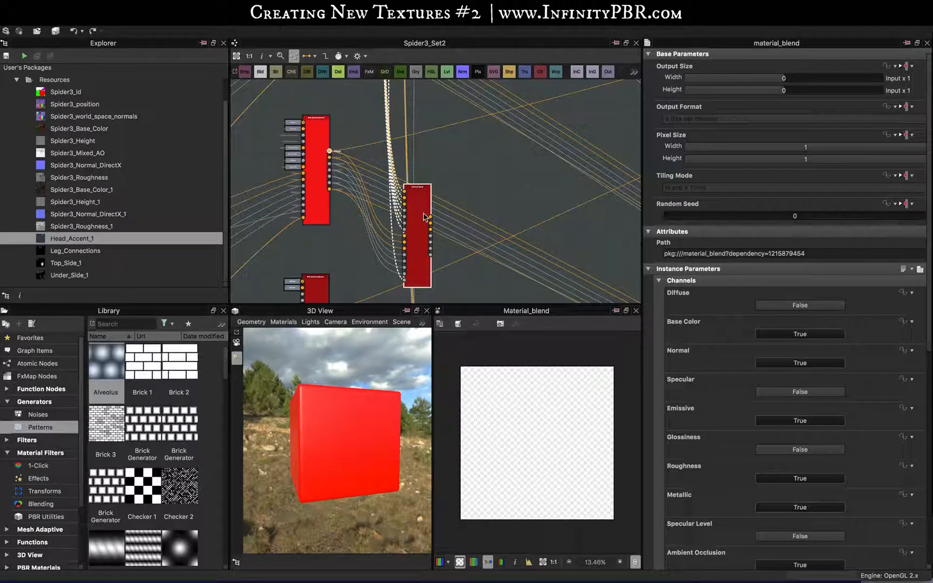
left_click_drag(326, 156, 322, 154)
left_click(337, 157)
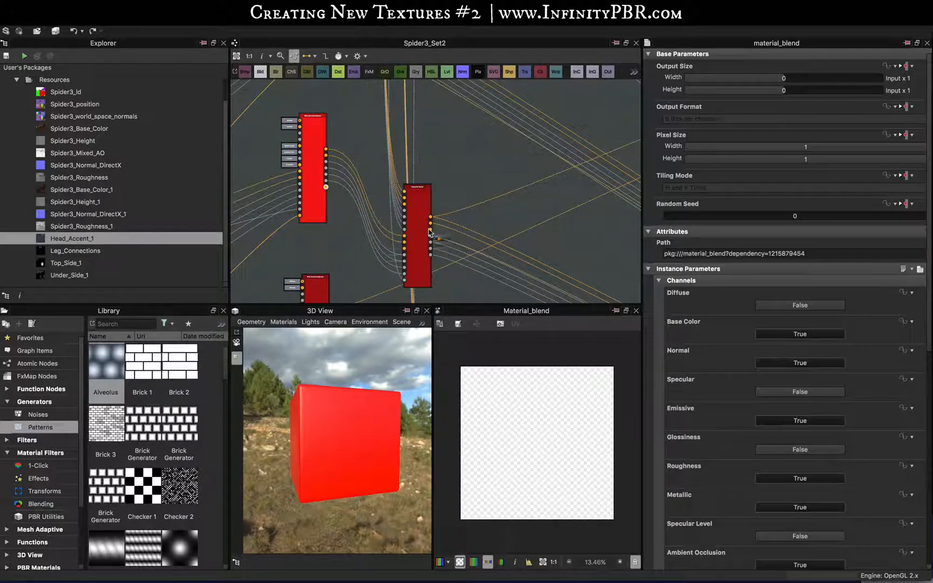
Move both Material Blends from the lower end of the column back up to the lowest masked section adjuster
scroll(423, 267, "down", 10)
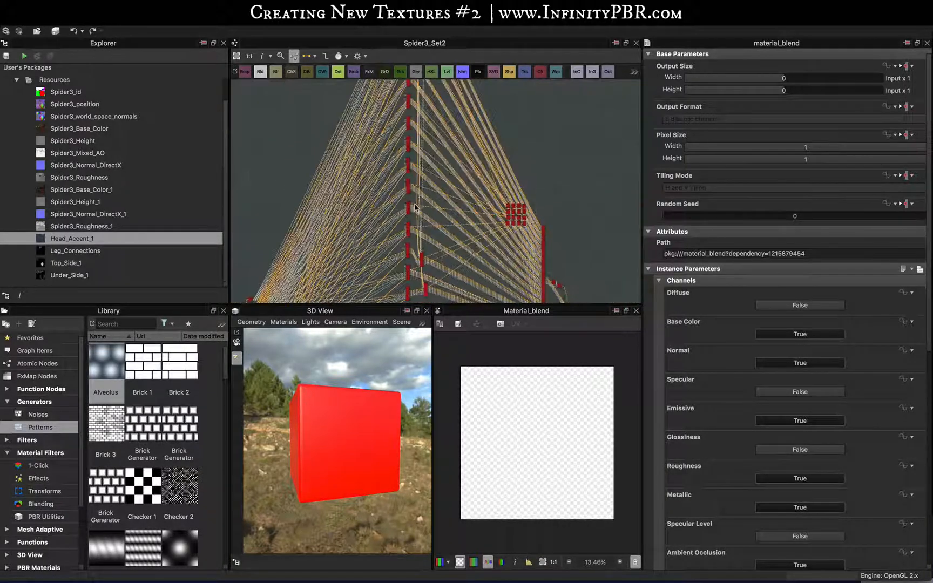
scroll(416, 208, "down", 4)
middle_click_drag(413, 214, 407, 260)
scroll(406, 256, "up", 5)
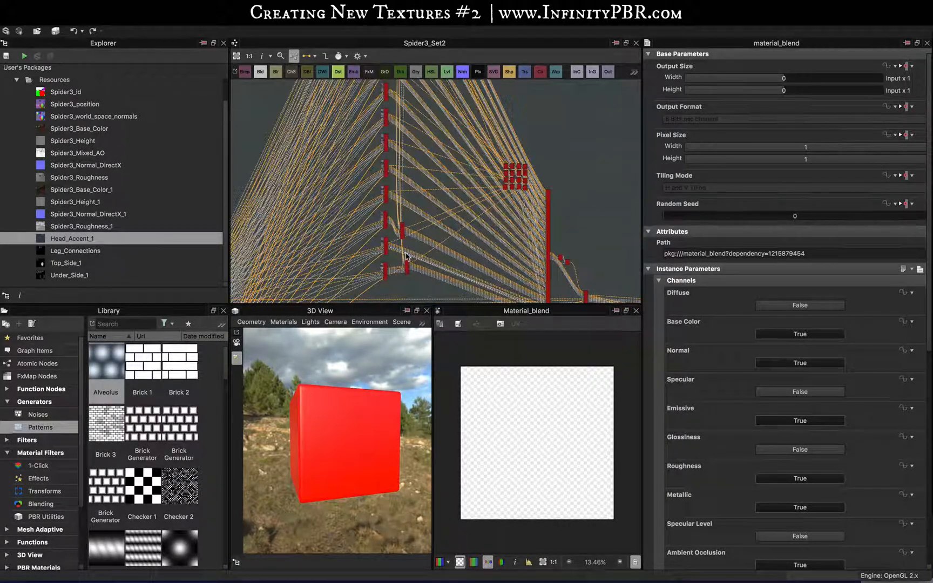
scroll(406, 257, "up", 3)
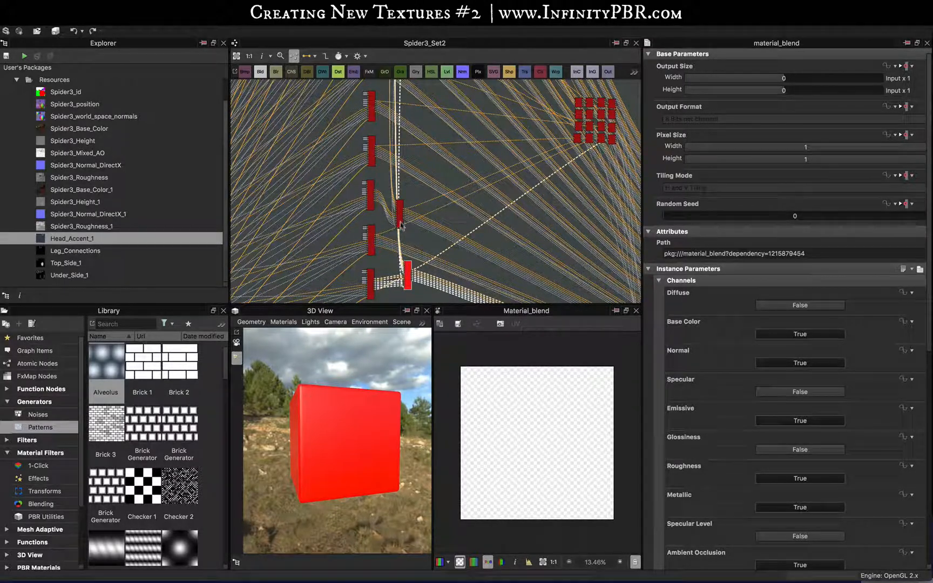
left_click(401, 224, "shift")
left_click_drag(401, 225, 415, 94)
middle_click_drag(415, 95, 422, 266)
left_click_drag(421, 266, 450, 125)
middle_click_drag(451, 125, 441, 250)
left_click_drag(438, 274, 418, 118)
middle_click_drag(418, 117, 425, 244)
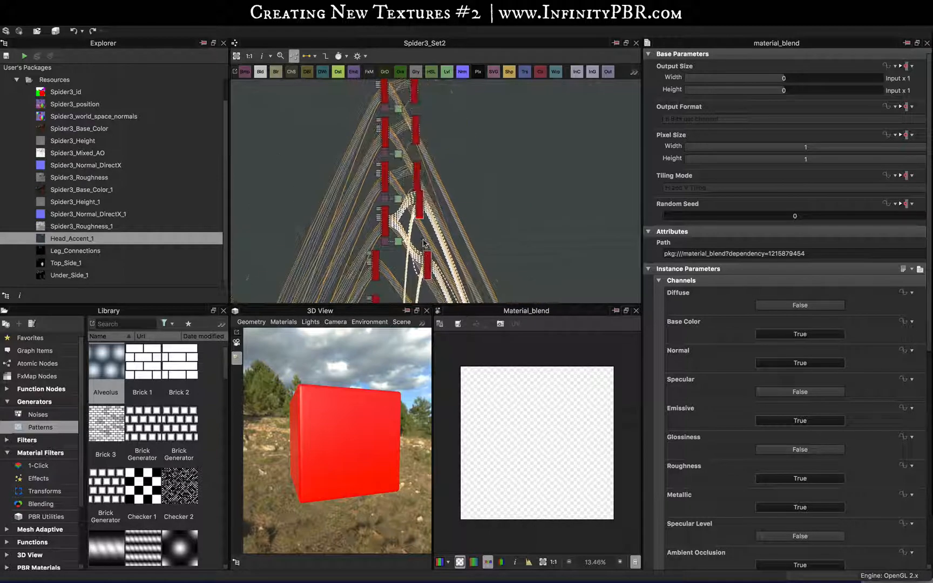
Stack the two Material Blends one above the other beside the lowest masked section adjuster
scroll(424, 244, "up", 3)
left_click(422, 244)
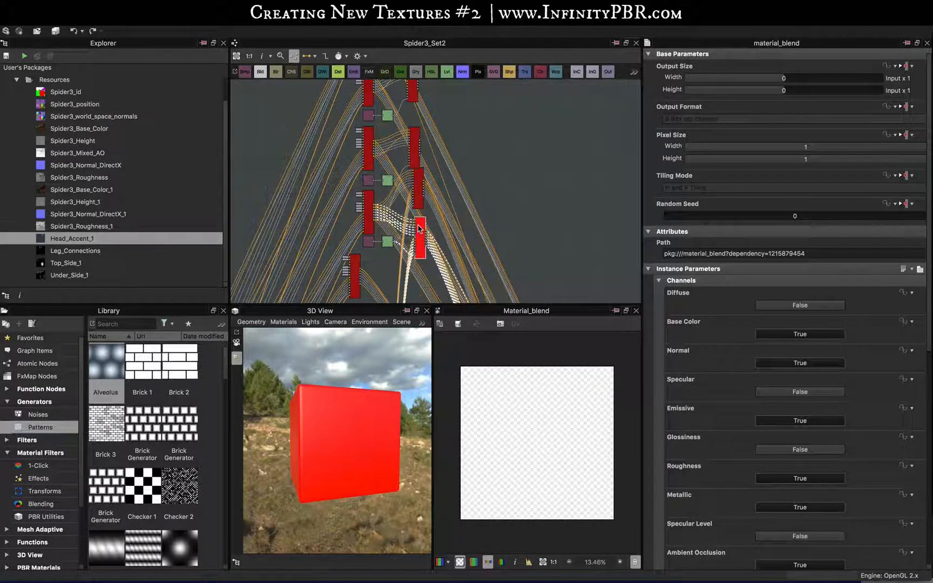
left_click_drag(416, 231, 417, 217)
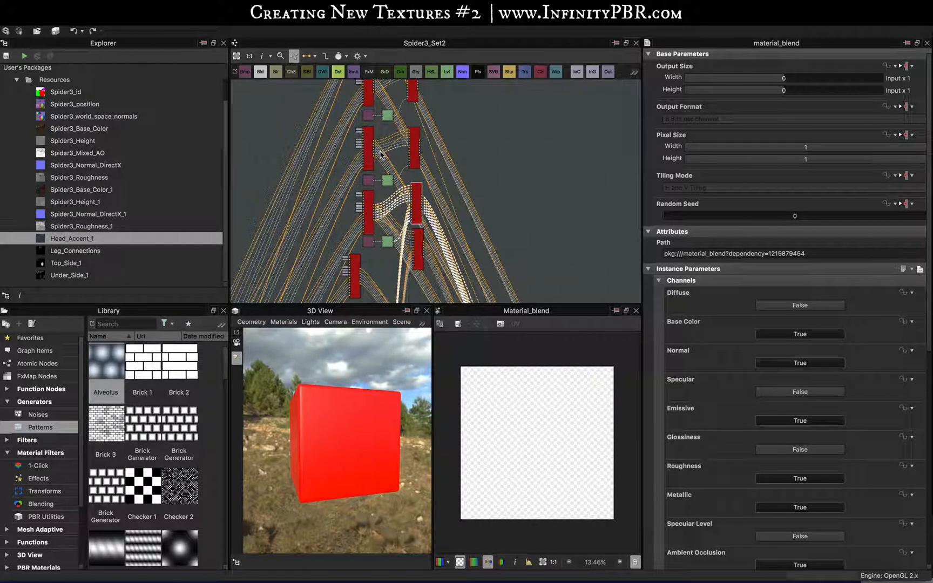
left_click(418, 249)
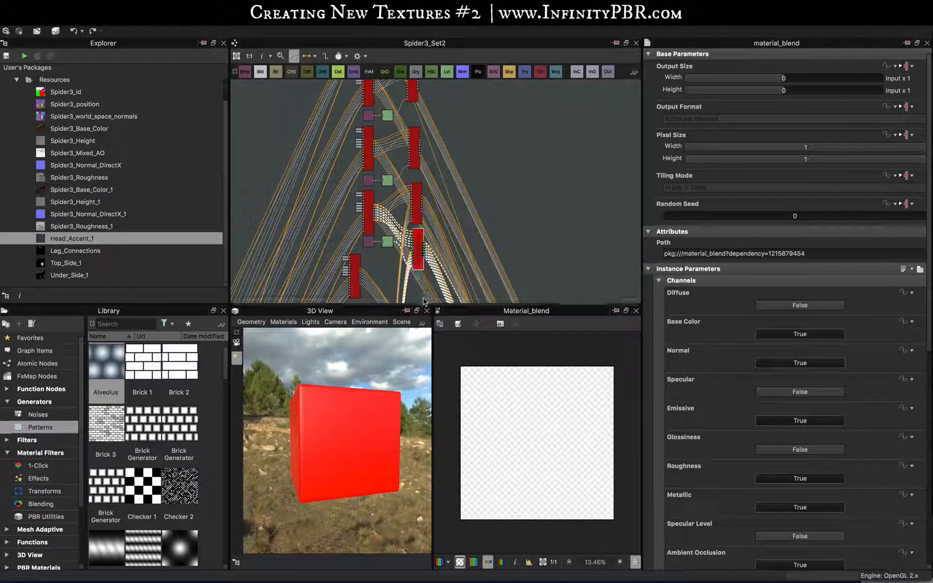
Shift the Material Blend of the second-lowest masked section adjuster outward and duplicate it with its links
left_click_drag(412, 153, 430, 158)
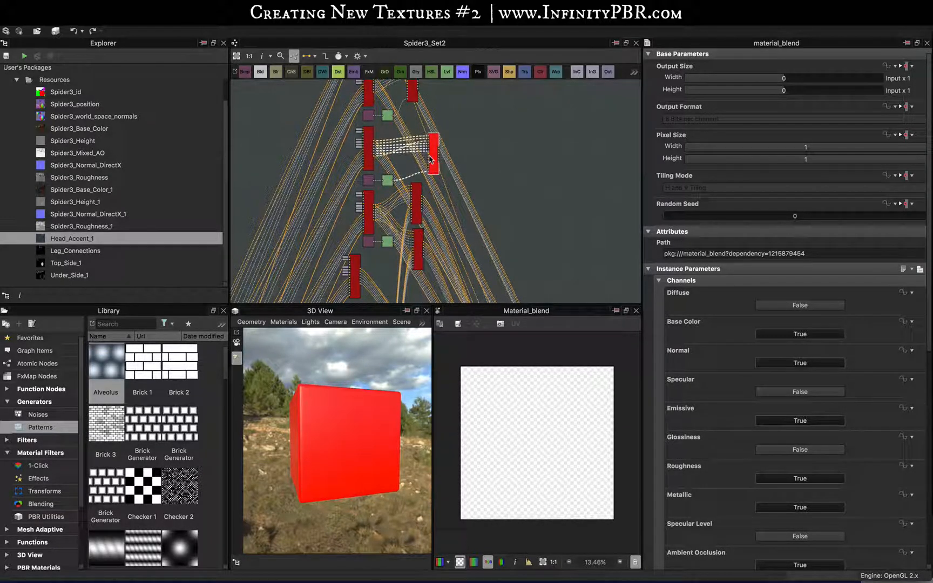
key("super+d")
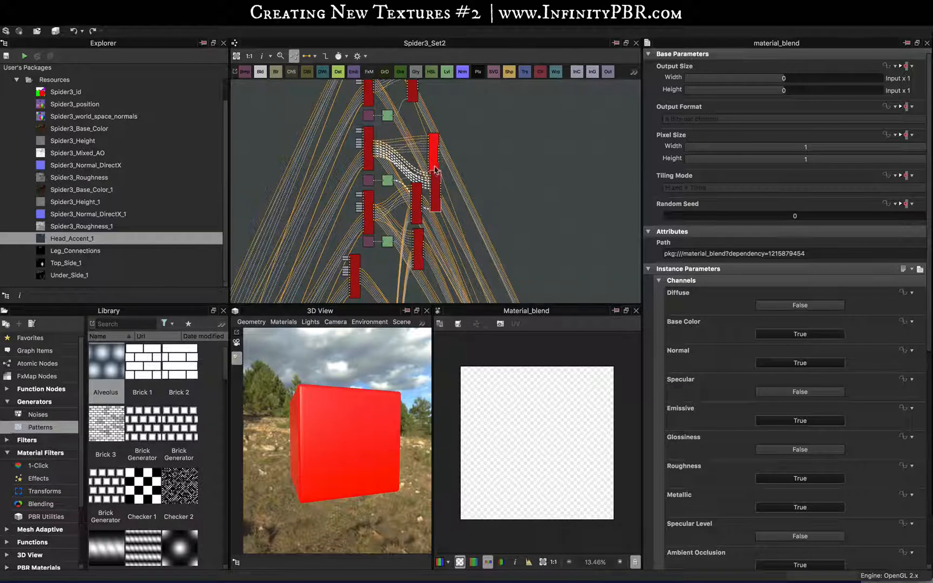
left_click_drag(439, 186, 446, 153)
left_click_drag(434, 163, 434, 171)
Move the duplicated Material Blend down the column, placing it beside the second-lowest section adjuster
left_click_drag(441, 322, 462, 248)
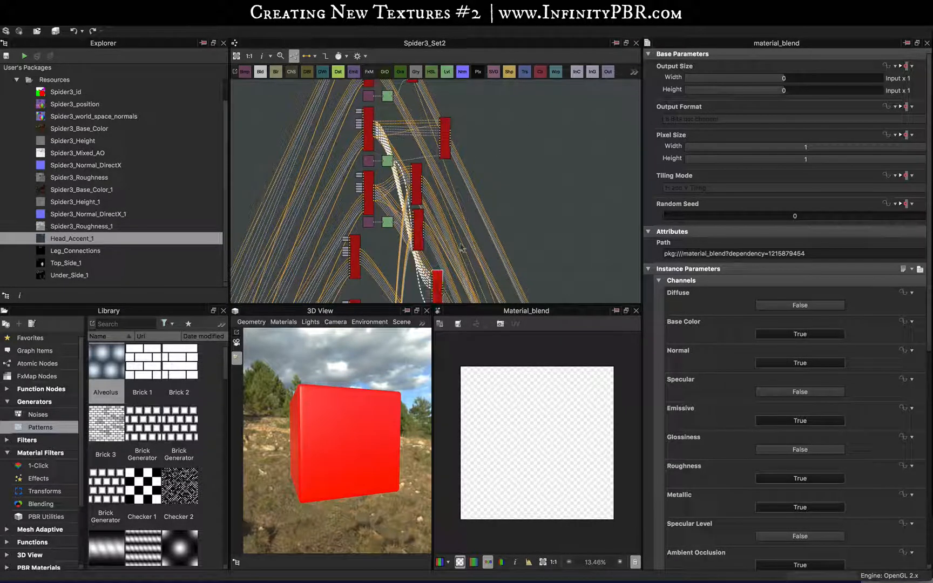
middle_click_drag(471, 142, 475, 70)
left_click_drag(454, 124, 439, 295)
middle_click_drag(483, 141, 487, 32)
left_click_drag(445, 87, 437, 296)
middle_click_drag(461, 285, 479, 68)
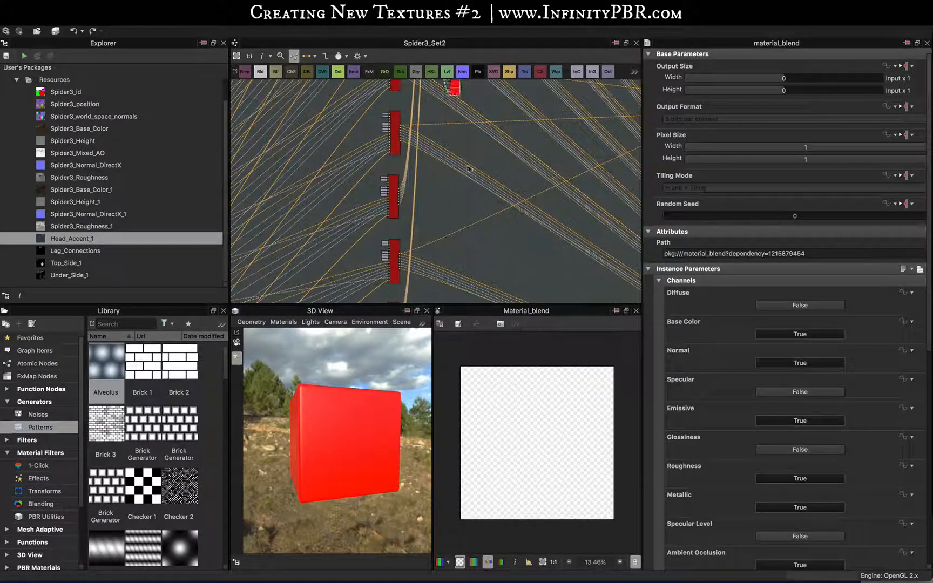
left_click_drag(454, 89, 462, 260)
middle_click_drag(469, 278, 469, 225)
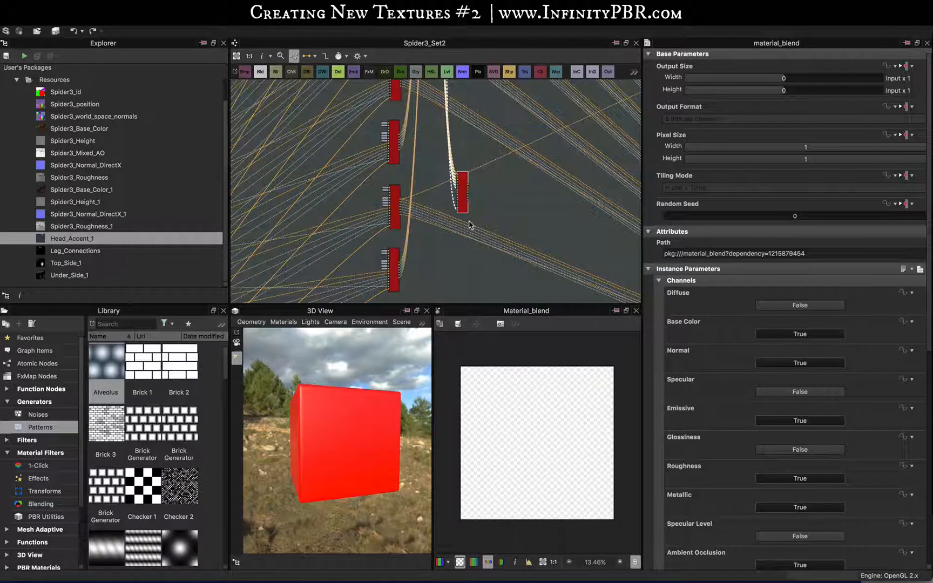
Link the second-lowest section adjuster as the second material of the duplicated Material Blend beside it, using compact material links
scroll(384, 228, "up", 5)
middle_click_drag(515, 182, 436, 229)
left_click_drag(492, 231, 463, 235)
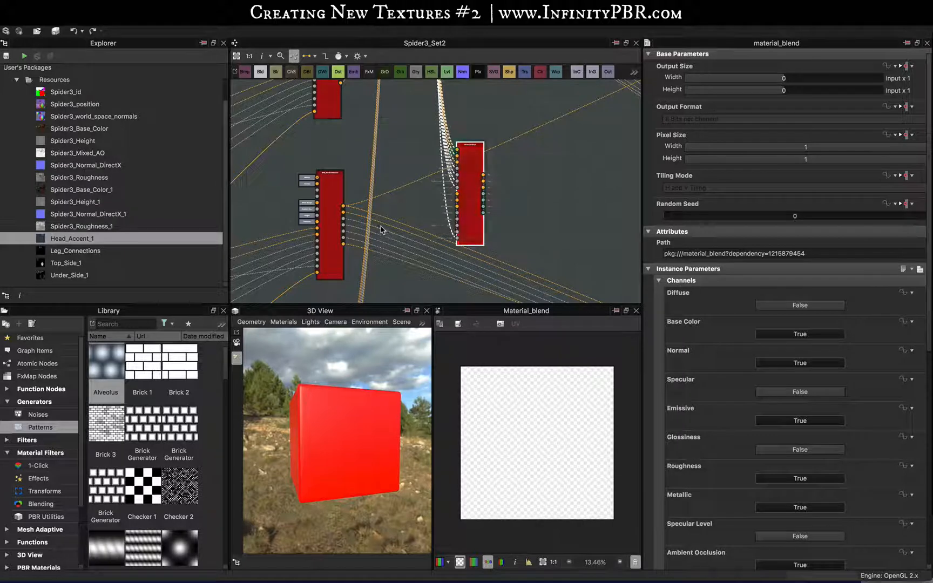
key("3")
left_click_drag(344, 225, 461, 196)
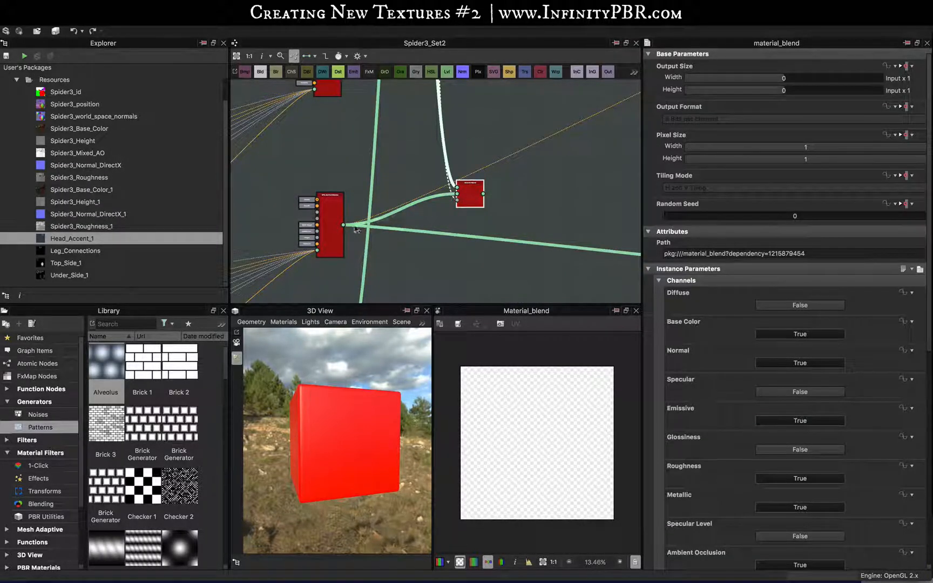
Transfer the second-lowest adjuster's downstream links to the Material Blend's outputs and connect its Emissive output to the blend's second-material Emissive input
left_click_drag(344, 225, 468, 229, "shift")
key("1")
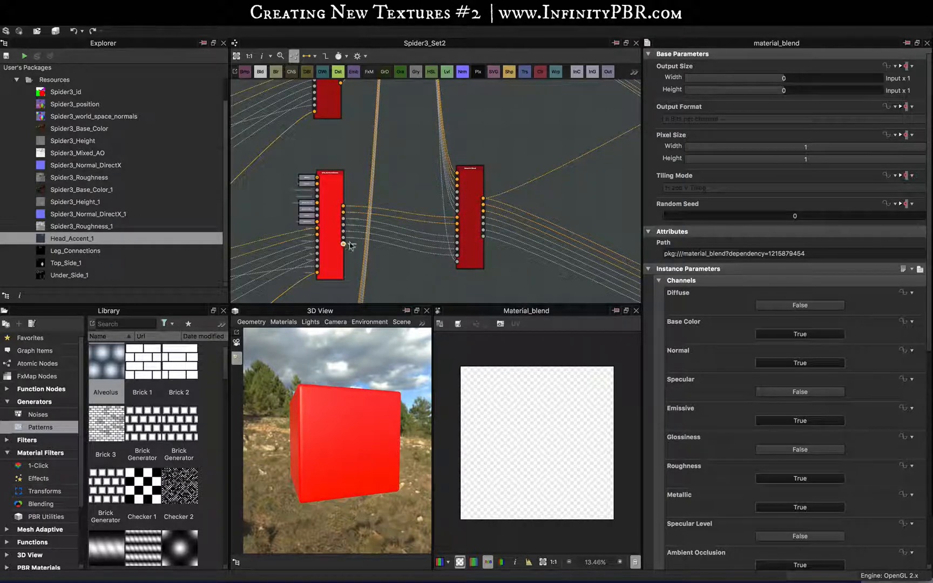
left_click_drag(347, 243, 464, 228)
left_click(469, 240)
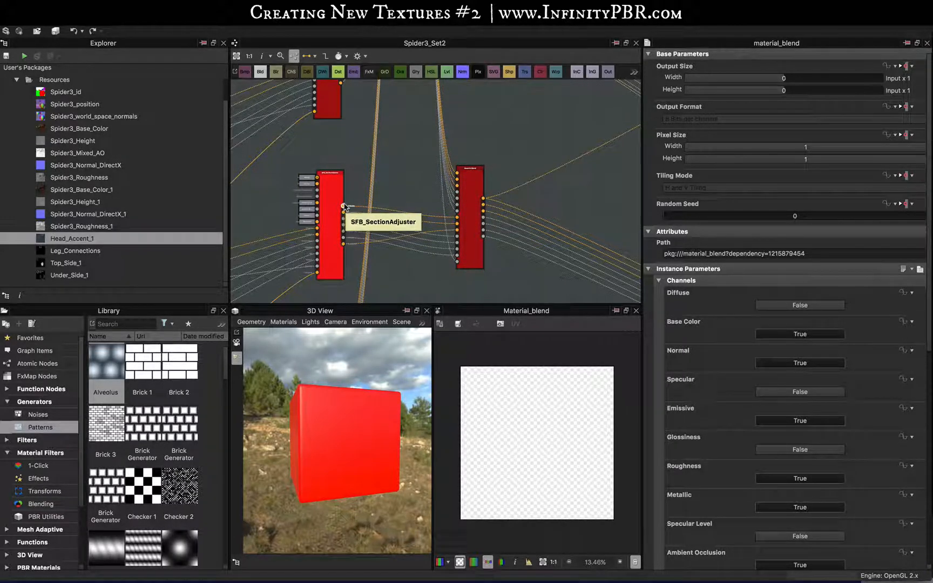
Move the duplicated Material Blend back up, stacking it above the original blend beside the second-lowest masked section adjuster
scroll(474, 253, "down", 5)
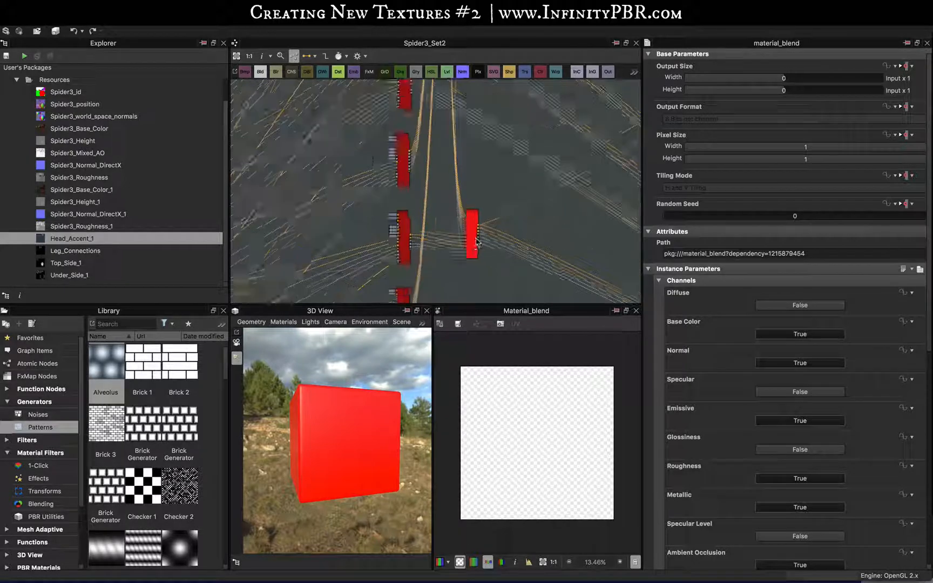
middle_click_drag(475, 111, 468, 289)
middle_click_drag(470, 185, 468, 250)
left_click_drag(467, 264, 484, 82)
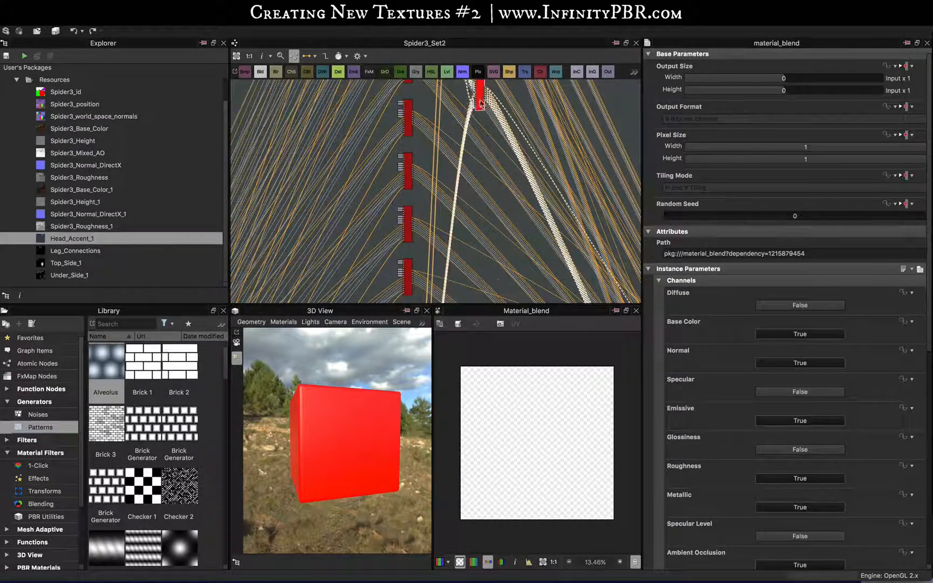
middle_click_drag(482, 95, 467, 284)
left_click_drag(467, 276, 478, 115)
middle_click_drag(478, 119, 471, 280)
left_click_drag(476, 268, 469, 213)
left_click(531, 198)
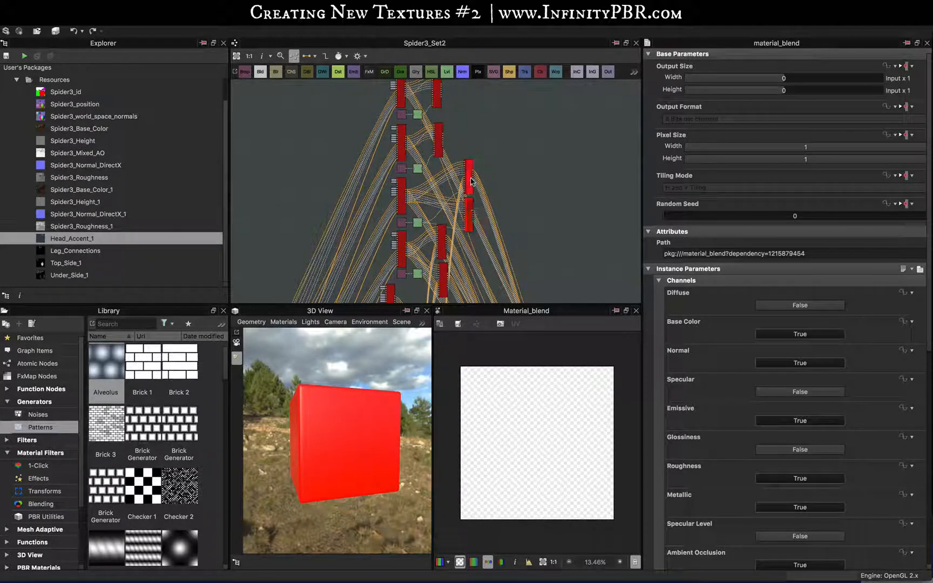
Link the lowest masked adjuster's lower Material Blend as second material of the lower blend above it, and route its downstream links from that blend
scroll(462, 222, "up", 3)
middle_click_drag(458, 269, 483, 231)
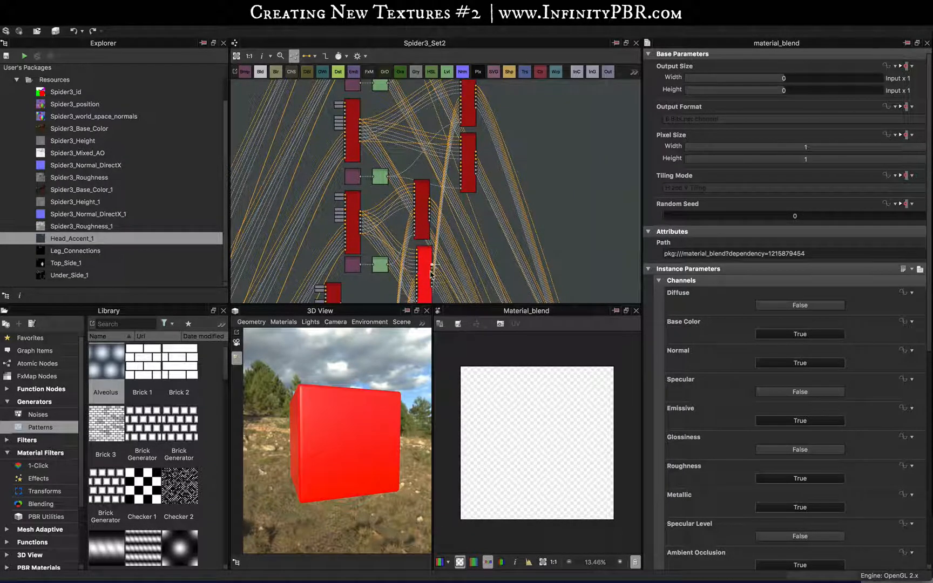
key("3")
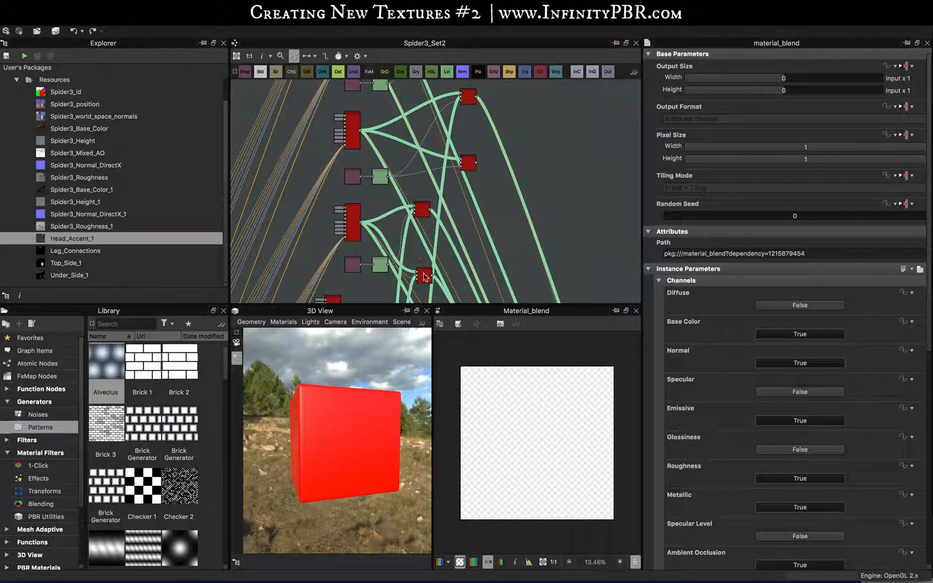
left_click_drag(425, 276, 417, 276)
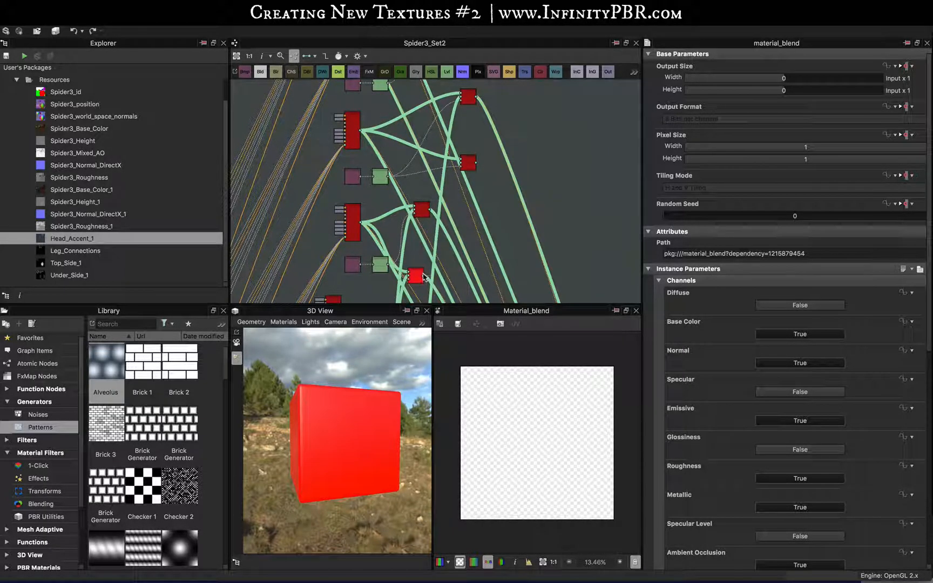
left_click_drag(441, 241, 459, 164)
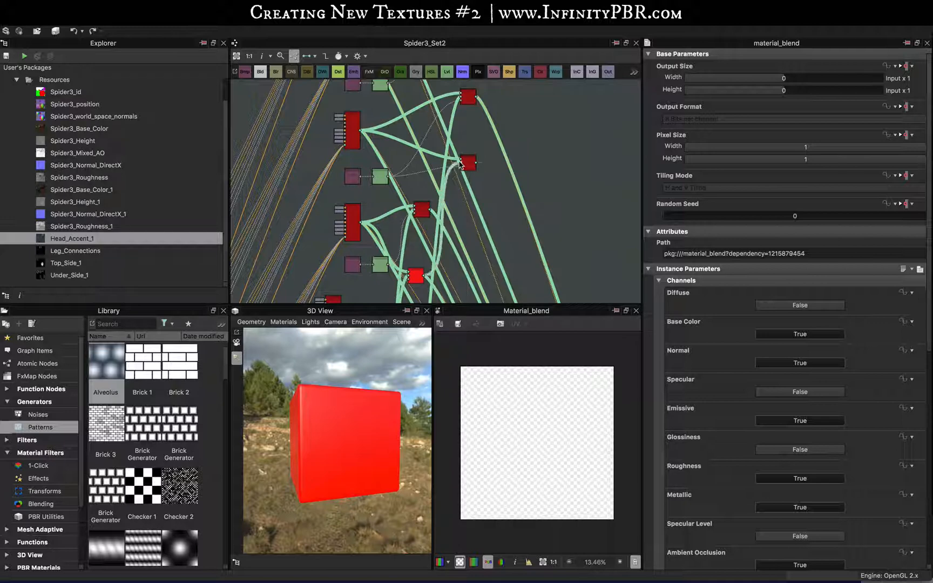
left_click(462, 166)
left_click(473, 166)
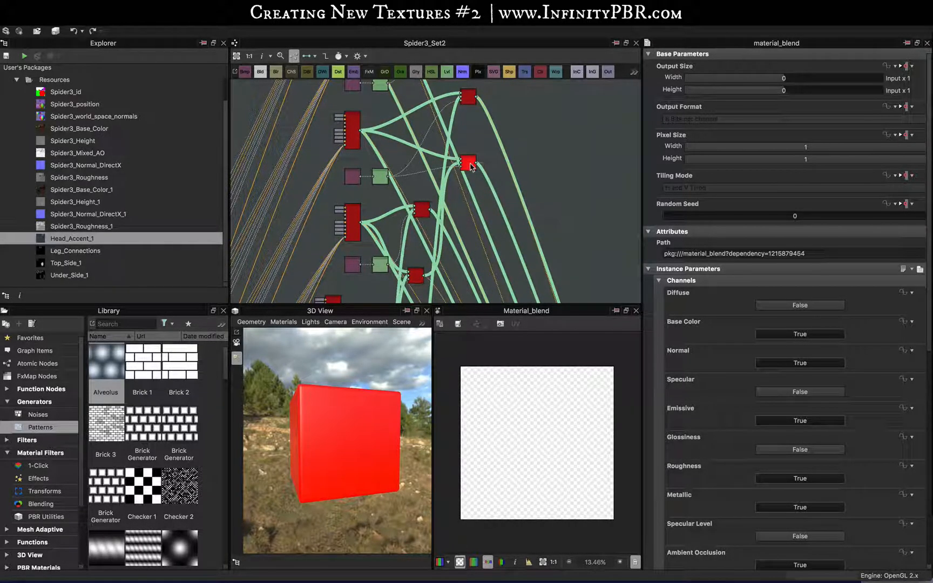
Shift the lower Material Blend of the second-lowest masked adjuster slightly outward and check its links with the blend feeding it
scroll(471, 165, "up", 2)
scroll(470, 167, "up", 2)
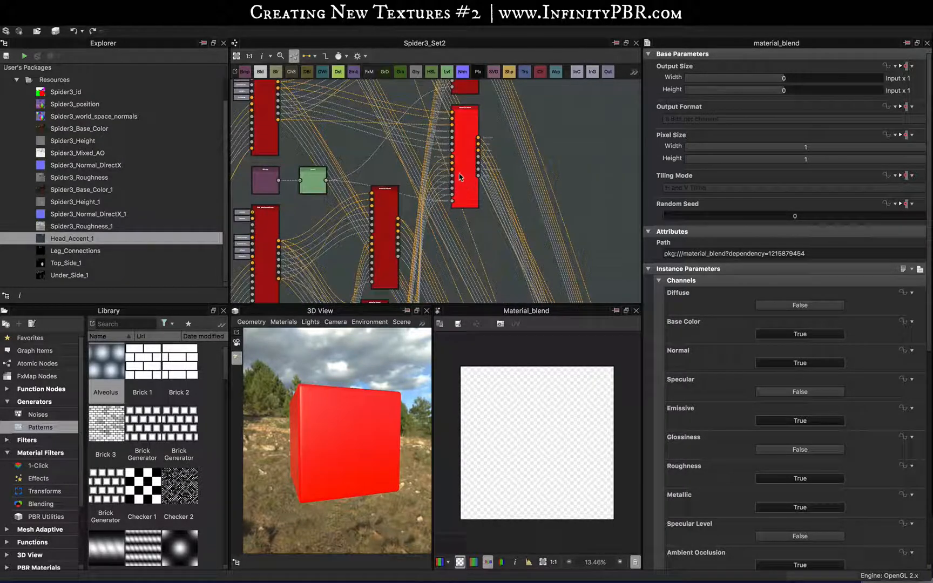
middle_click_drag(458, 261, 485, 288)
left_click_drag(480, 241, 489, 245)
middle_click_drag(486, 264, 468, 135)
scroll(394, 255, "down", 2)
middle_click_drag(401, 282, 423, 237)
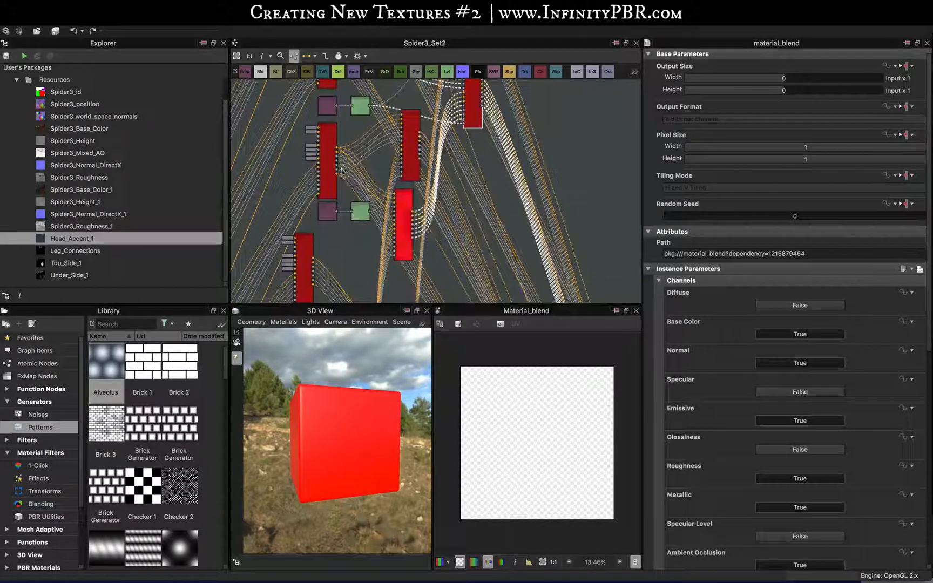
middle_click_drag(474, 199, 477, 286)
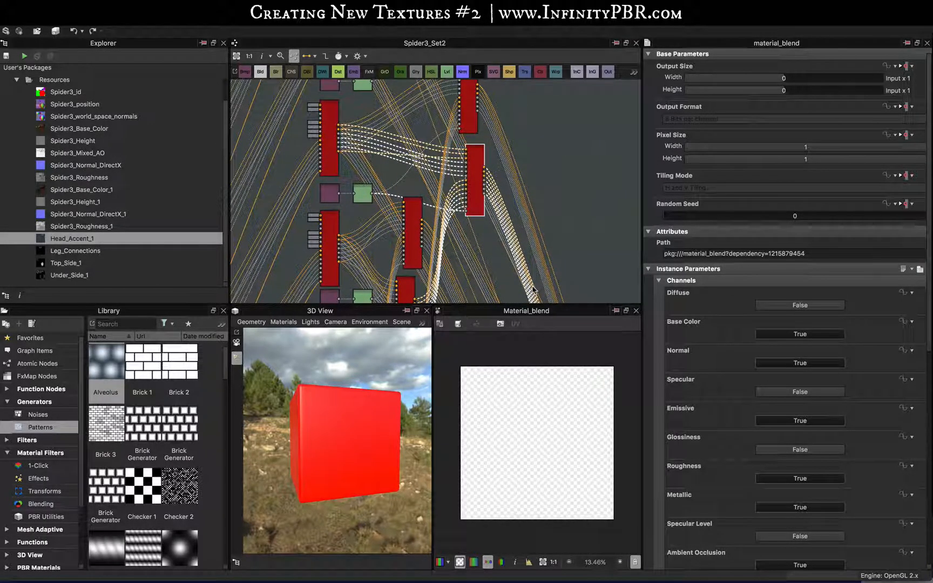
Examine the selected Material Blend's downstream links to the node column beside the 16-node grid
scroll(533, 292, "down", 10)
middle_click_drag(440, 112, 442, 90)
scroll(486, 254, "up", 8)
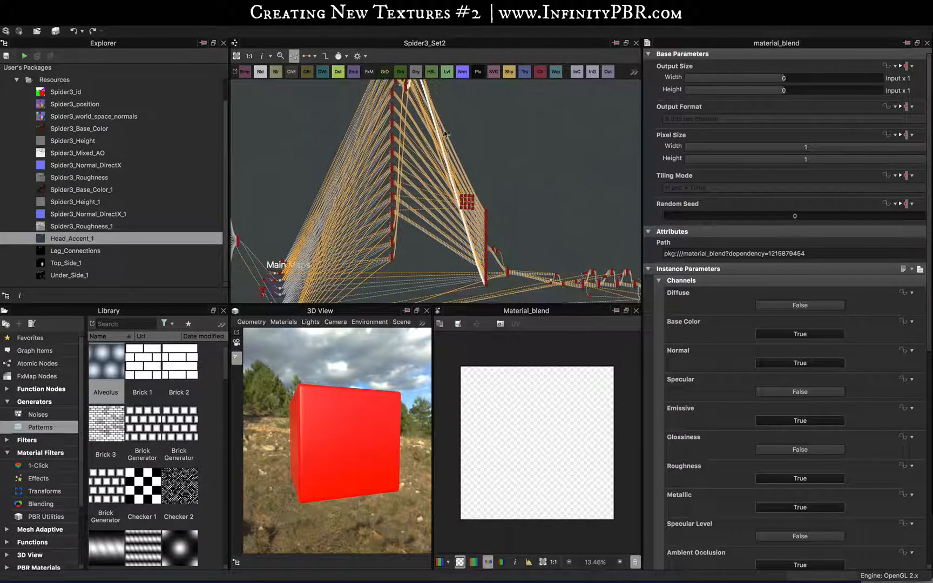
scroll(483, 290, "up", 4)
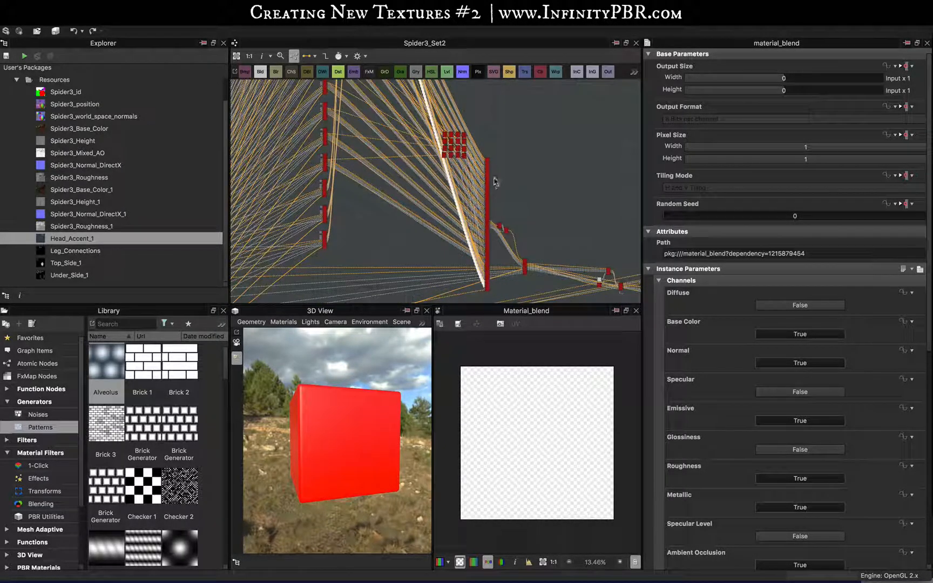
scroll(489, 121, "up", 10)
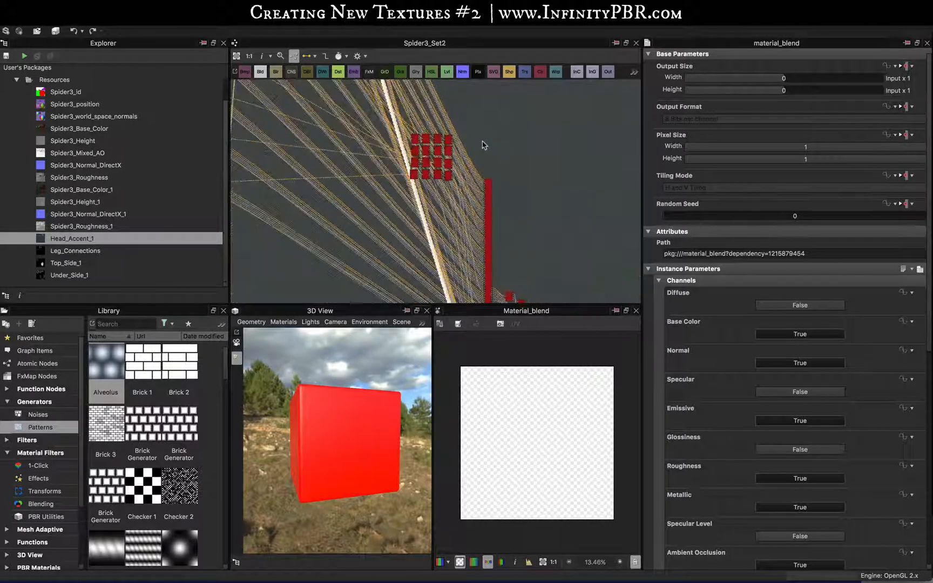
Examine where the stacked Material Blends beside the second-lowest masked section adjuster send their links, comparing the upper and lower blend
scroll(467, 261, "down", 3)
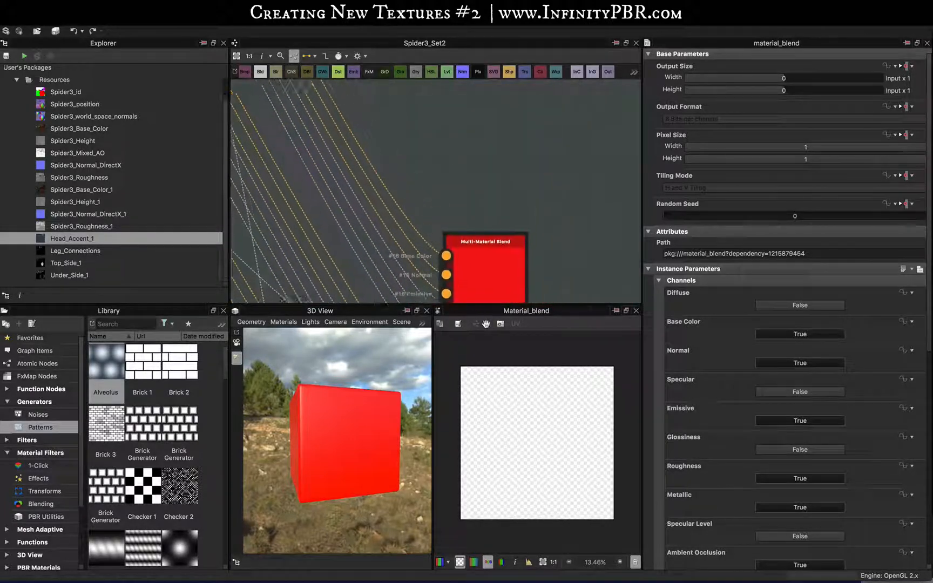
scroll(486, 258, "down", 10)
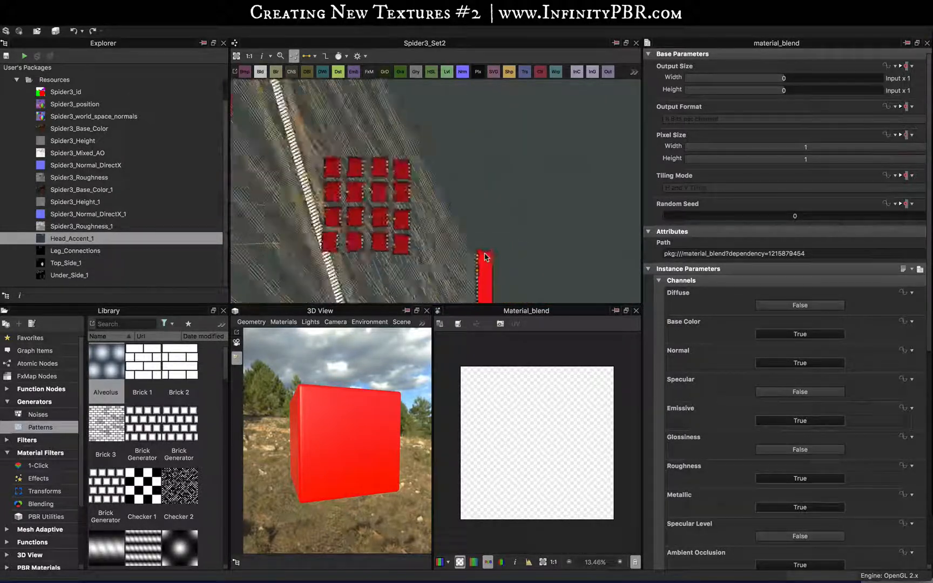
middle_click_drag(497, 204, 525, 306)
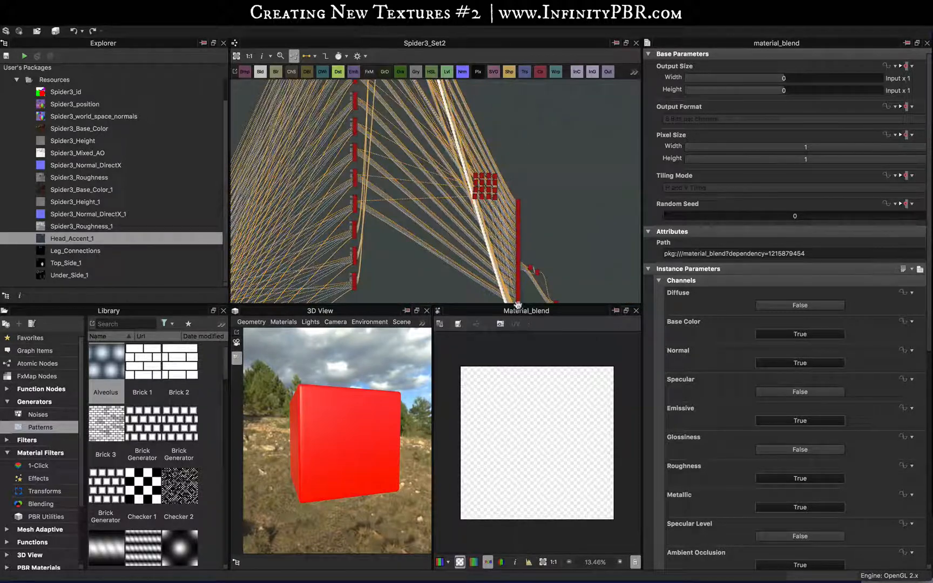
middle_click_drag(425, 172, 480, 270)
scroll(456, 143, "up", 5)
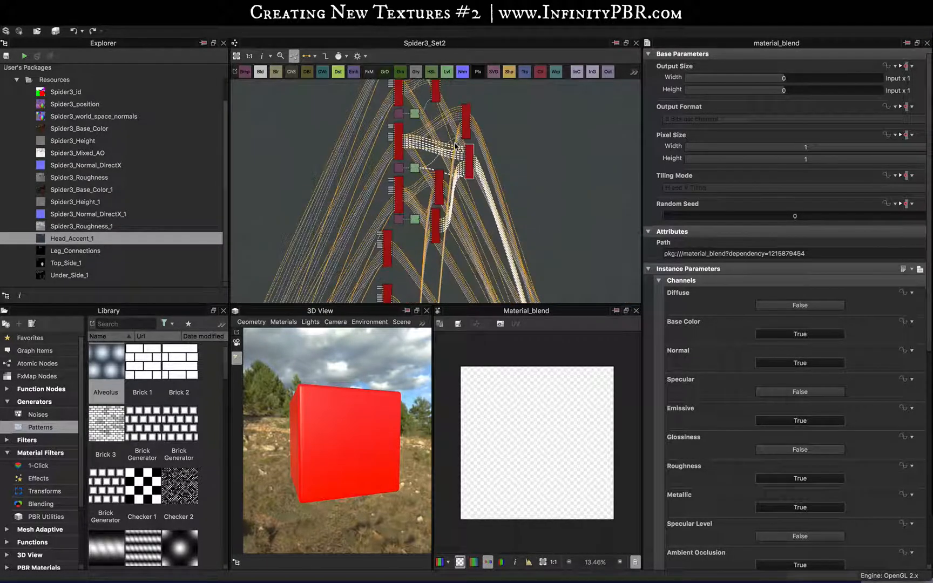
left_click_drag(471, 130, 473, 133)
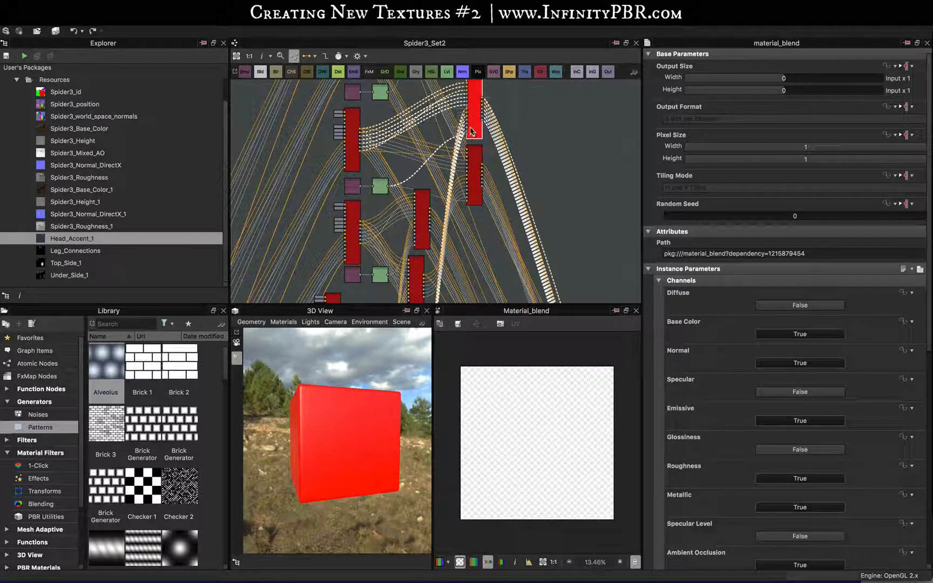
left_click(474, 192)
left_click(474, 125)
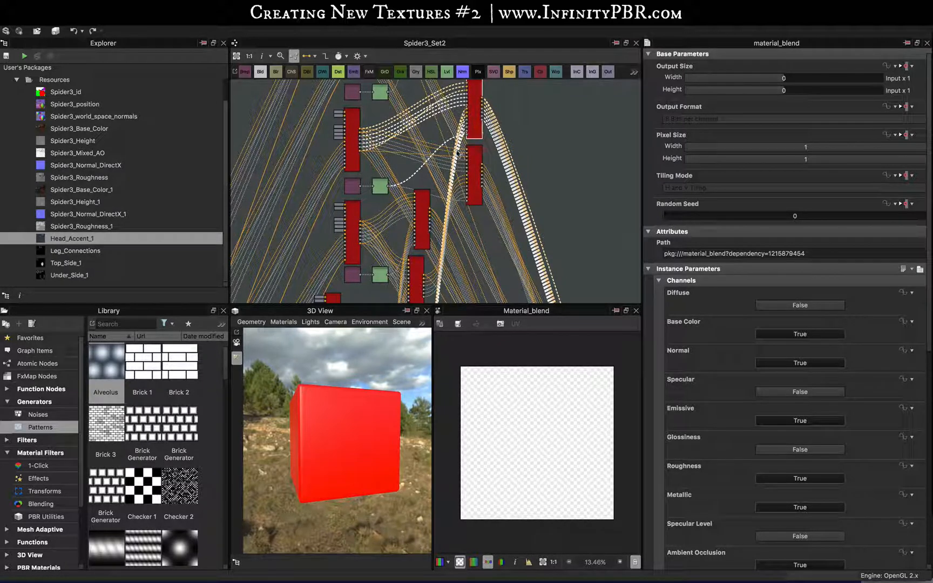
left_click_drag(424, 219, 420, 211)
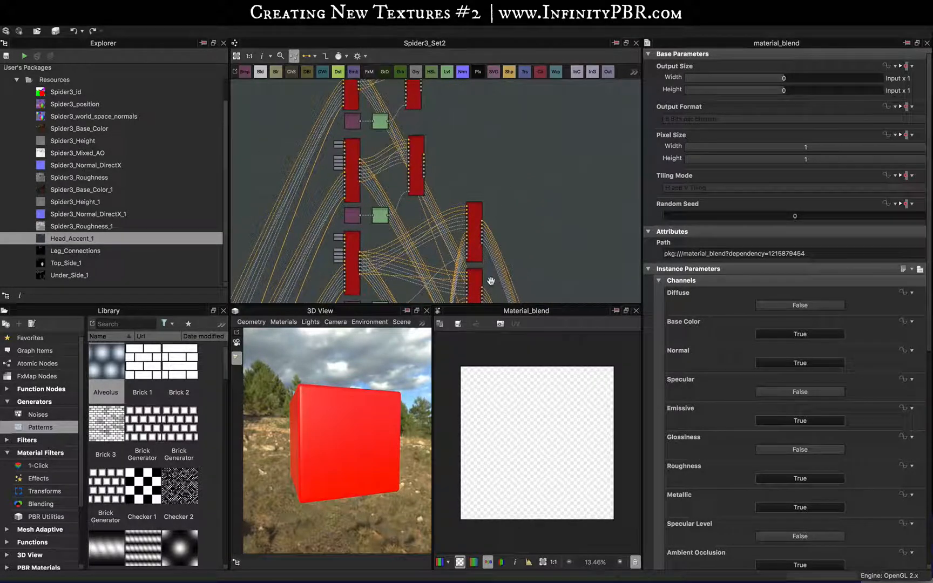
Move the third-lowest masked adjuster's Material Blend outward, duplicate it with its input links, and stack the copy above the original
middle_click_drag(491, 281, 492, 284)
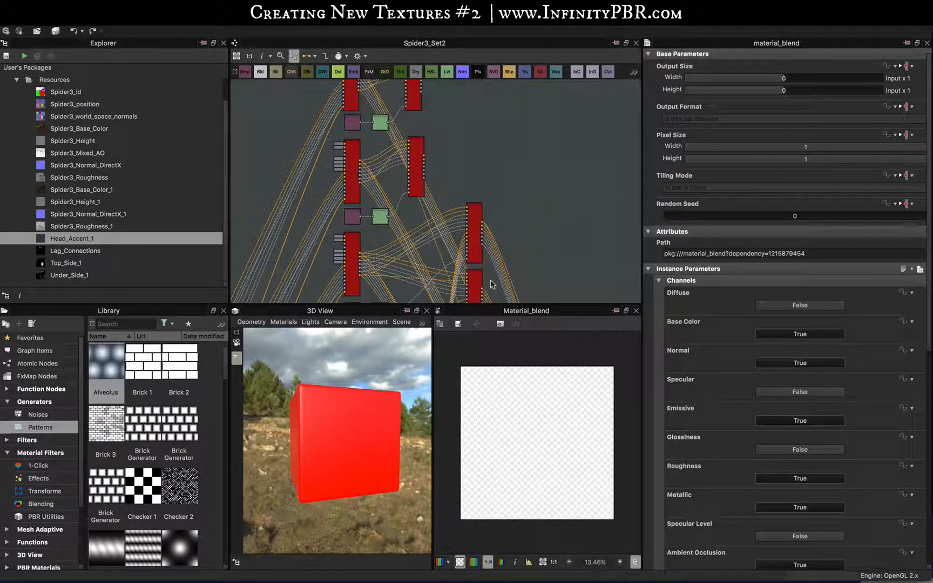
left_click_drag(415, 174, 513, 201)
key("super+v")
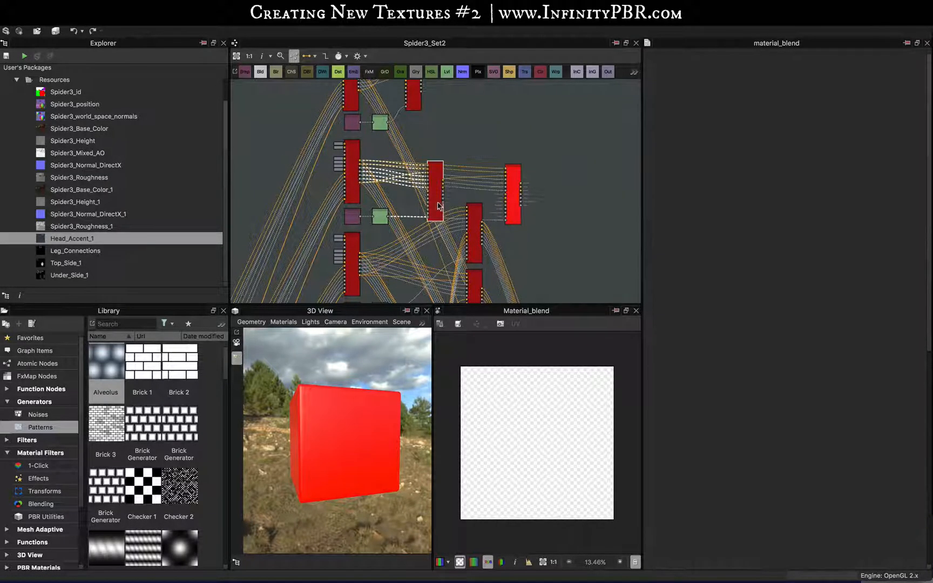
left_click_drag(437, 207, 514, 149)
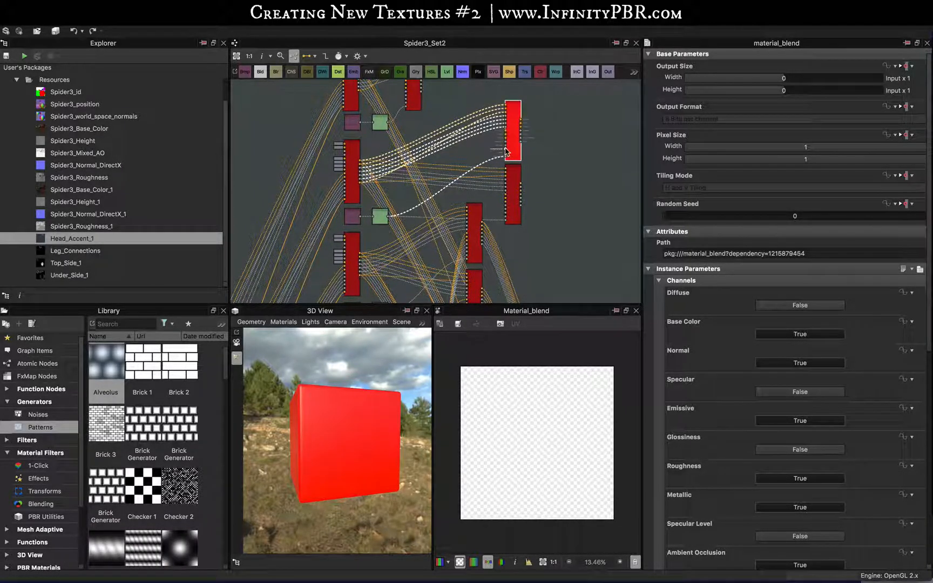
Link the second-lowest adjuster's two Material Blends as second materials of the new outer pair, and transfer their downstream links to that pair
key("3")
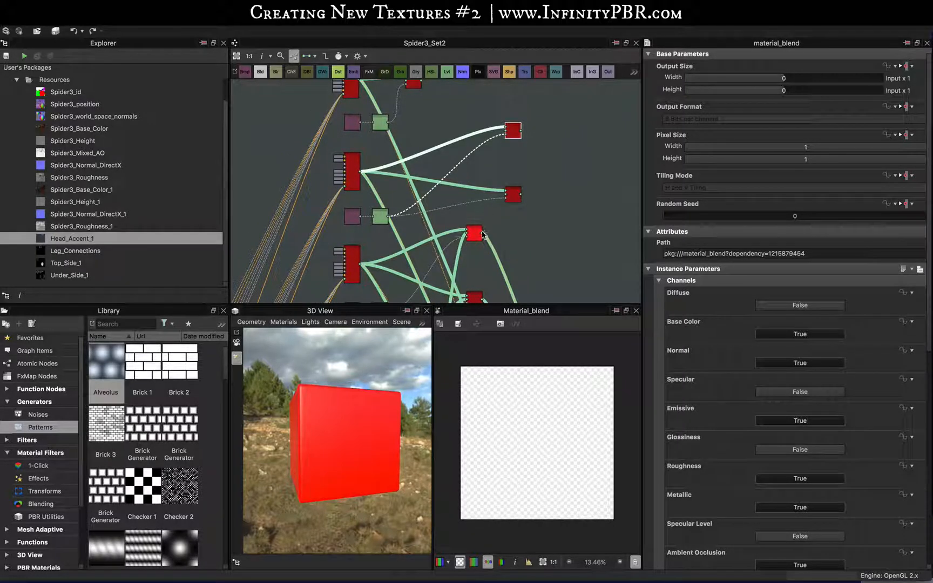
left_click_drag(483, 234, 505, 131)
left_click_drag(483, 298, 506, 195)
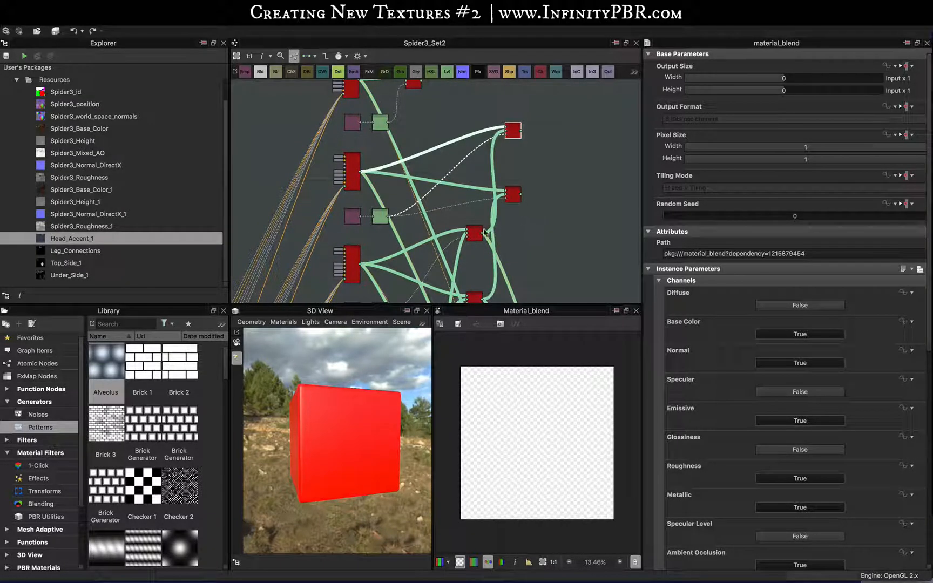
left_click_drag(483, 233, 521, 131, "shift")
left_click_drag(482, 298, 521, 195, "shift")
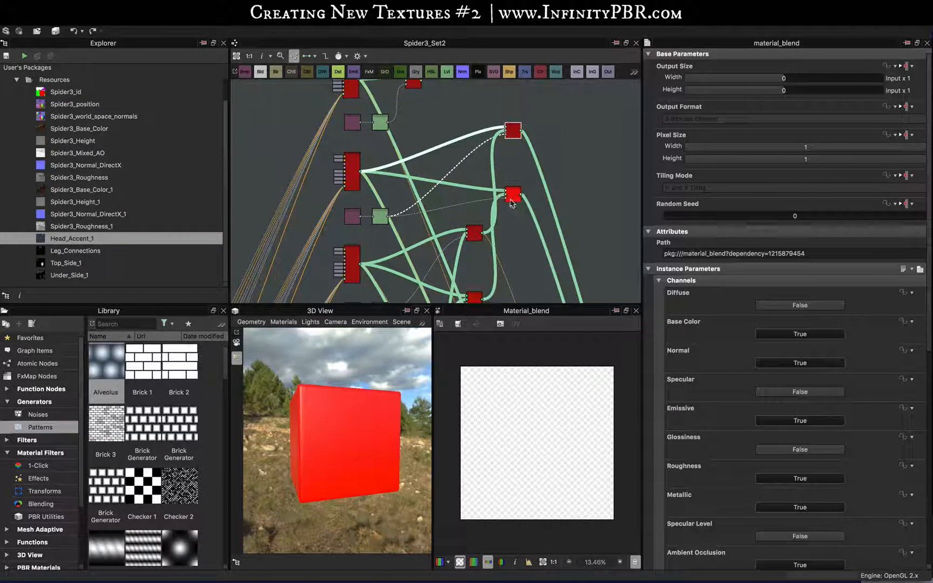
key("1")
scroll(483, 221, "up", 2)
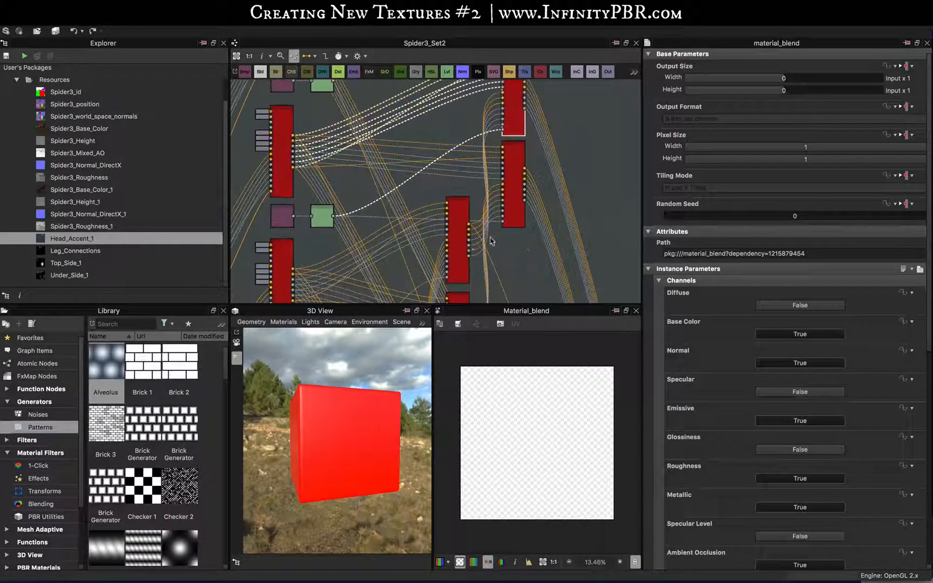
Move the topmost masked adjuster's Material Blend outward, beyond and above the stacked pair of blends
middle_click_drag(506, 260, 528, 318)
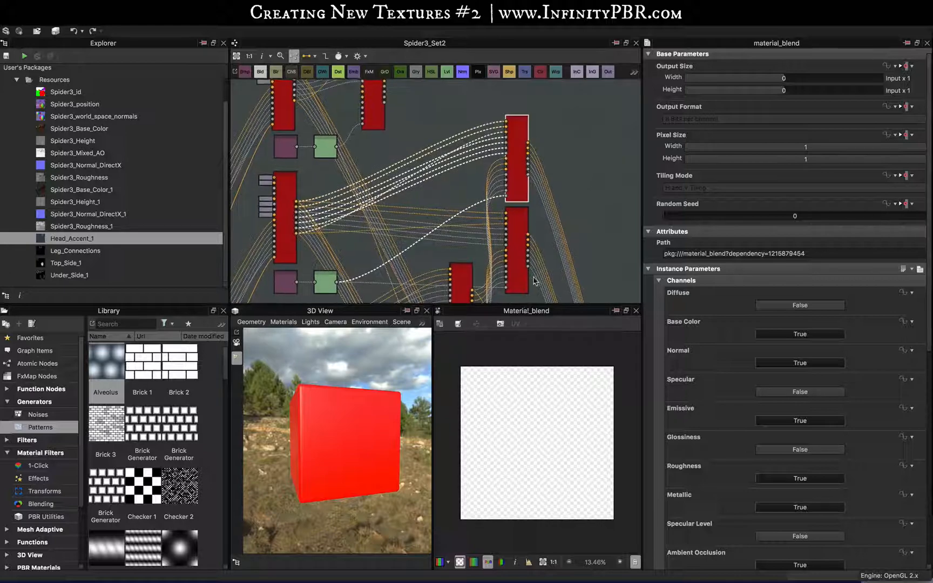
scroll(462, 223, "down", 5)
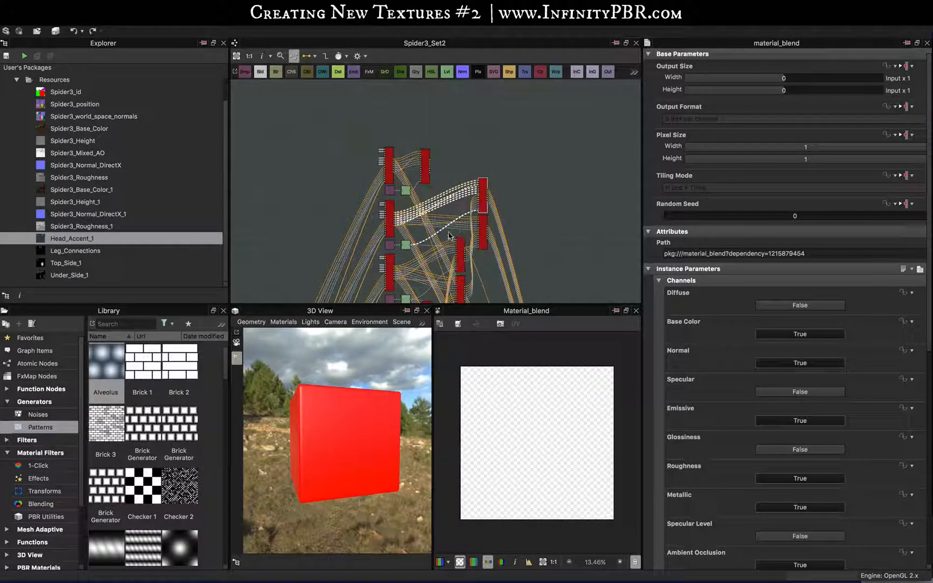
scroll(454, 236, "up", 4)
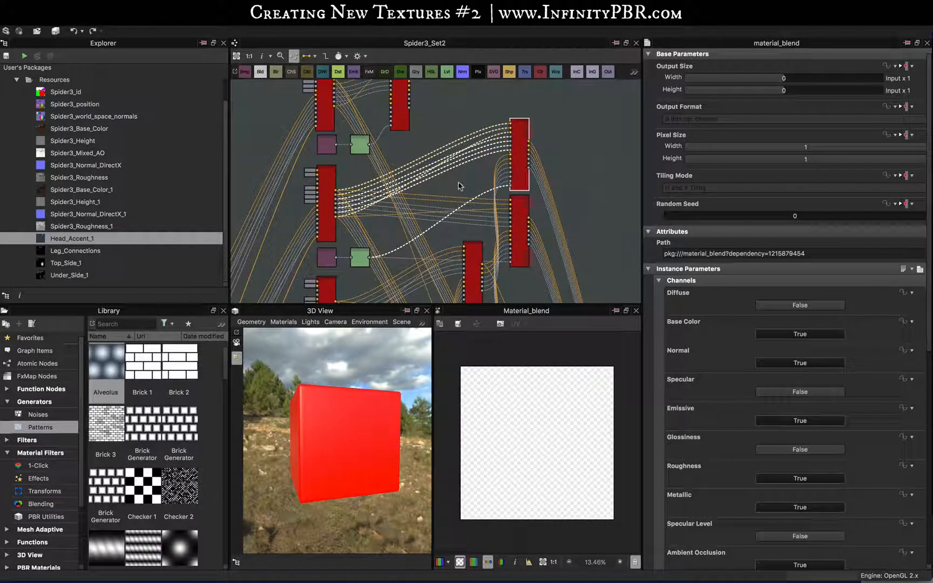
middle_click_drag(462, 204, 461, 258)
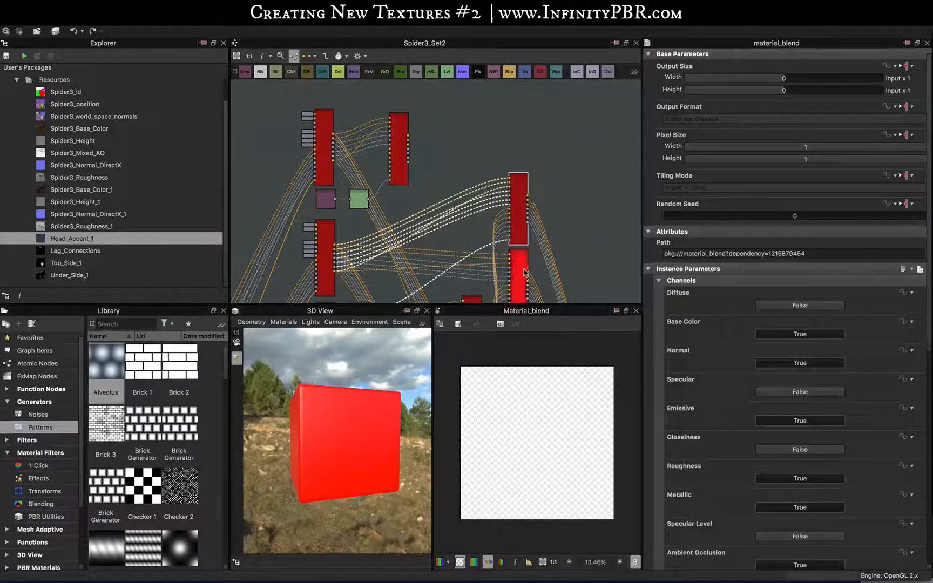
left_click_drag(411, 159, 577, 163)
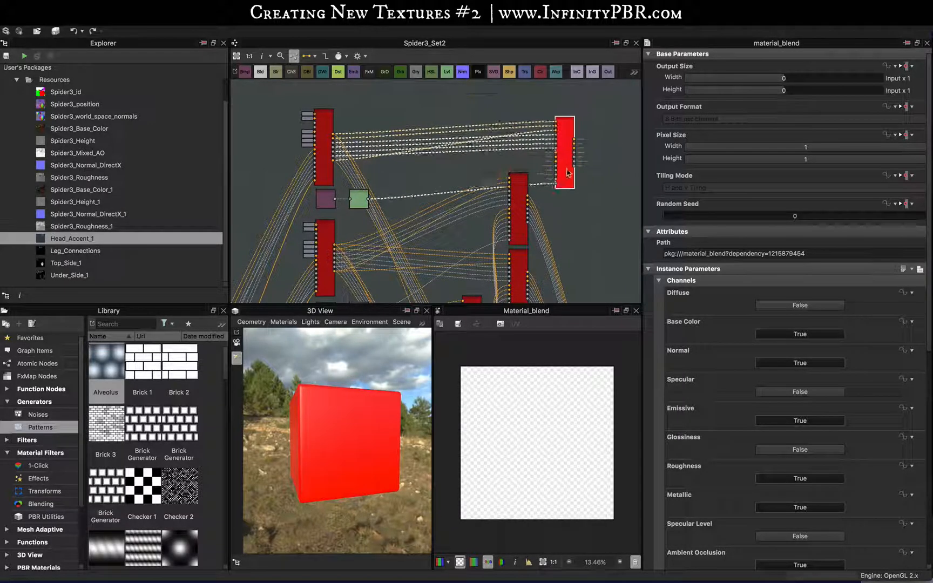
Link the lower blend of the stacked pair as second material of the topmost adjuster's Material Blend, and transfer its downstream links there
key("3")
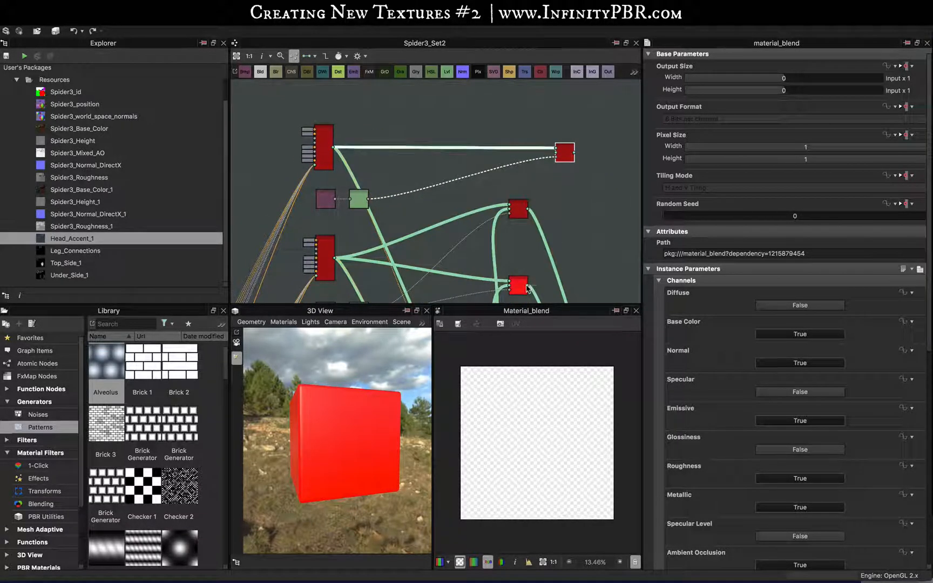
left_click_drag(528, 285, 555, 156)
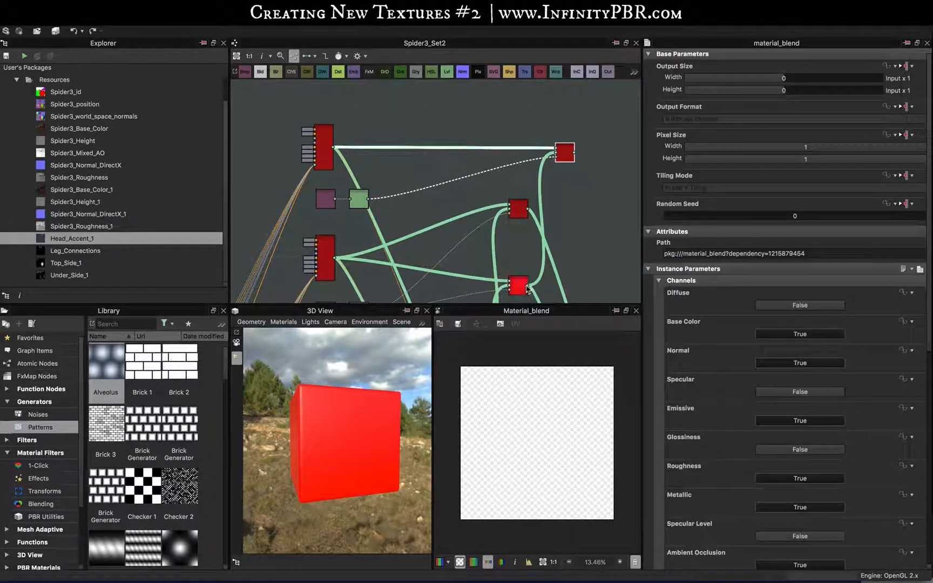
left_click_drag(527, 289, 572, 159)
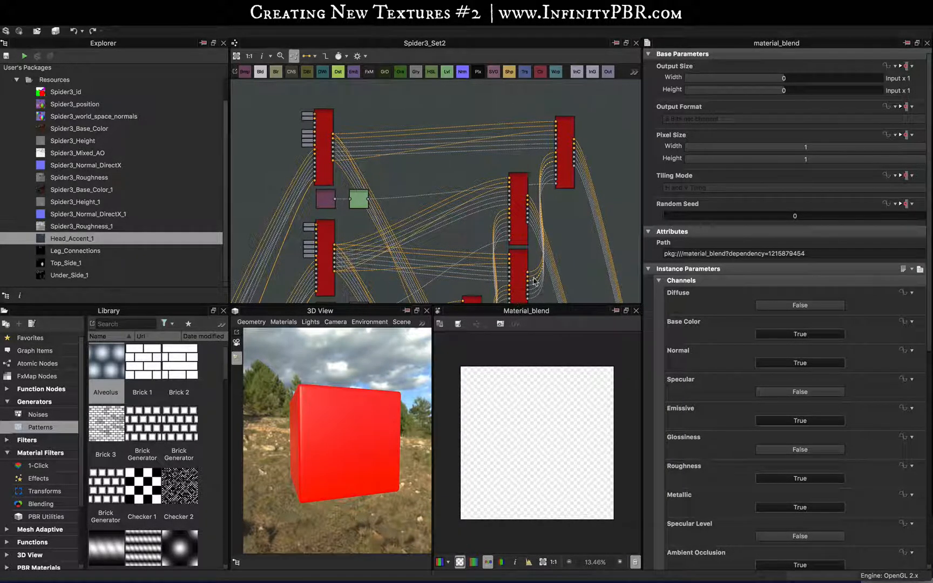
left_click(563, 199)
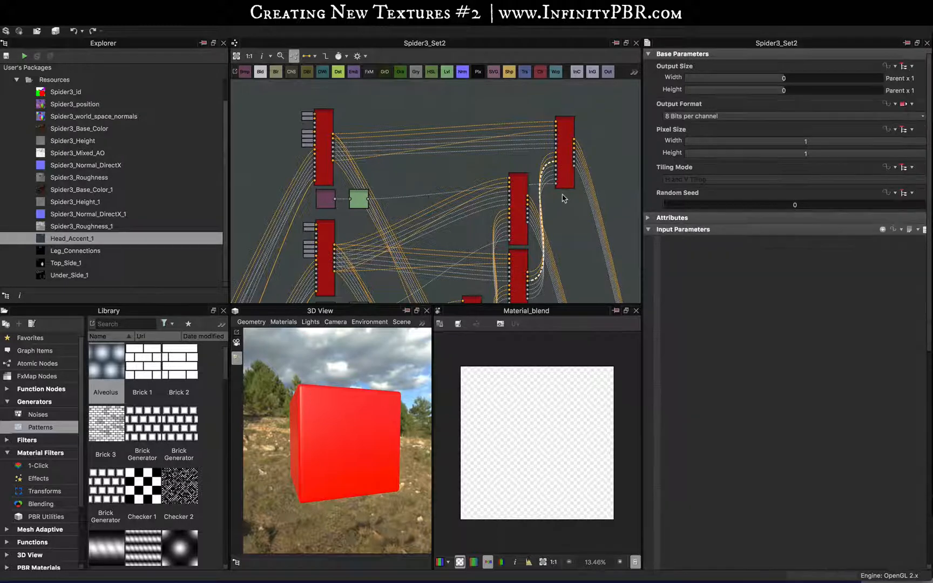
Select the Multi-Material Blend beside the 16-node grid and collapse its Channels parameters to expose the per-material color settings
scroll(570, 210, "down", 5)
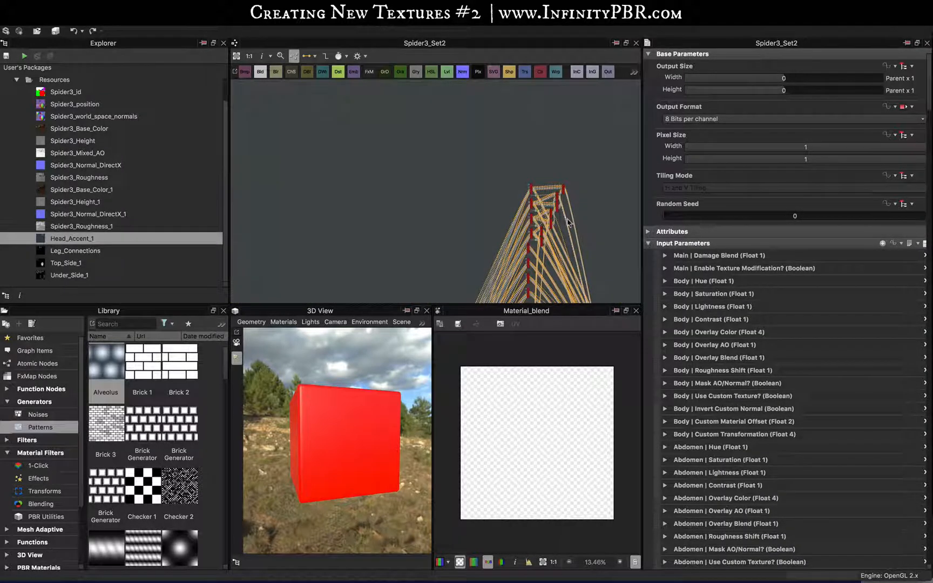
scroll(556, 216, "up", 5)
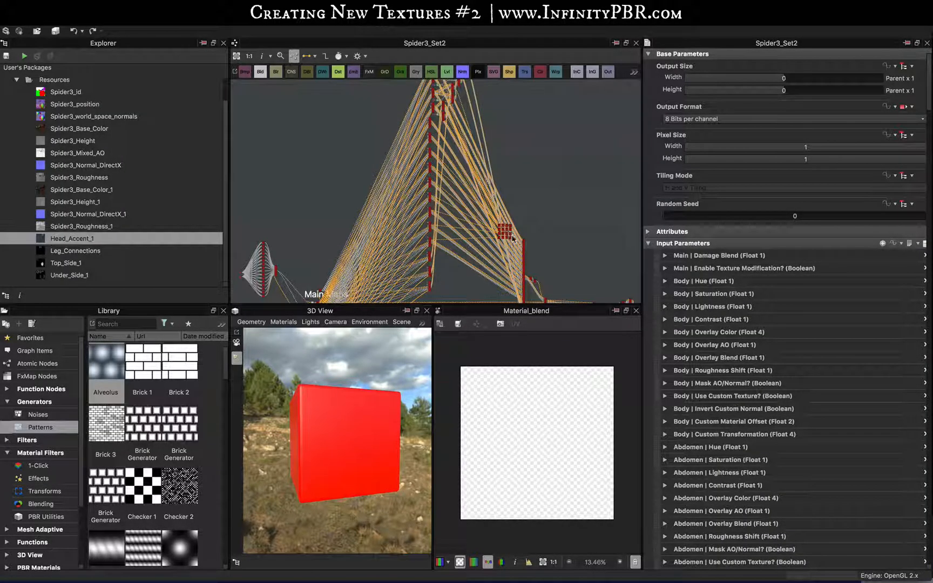
scroll(534, 243, "up", 4)
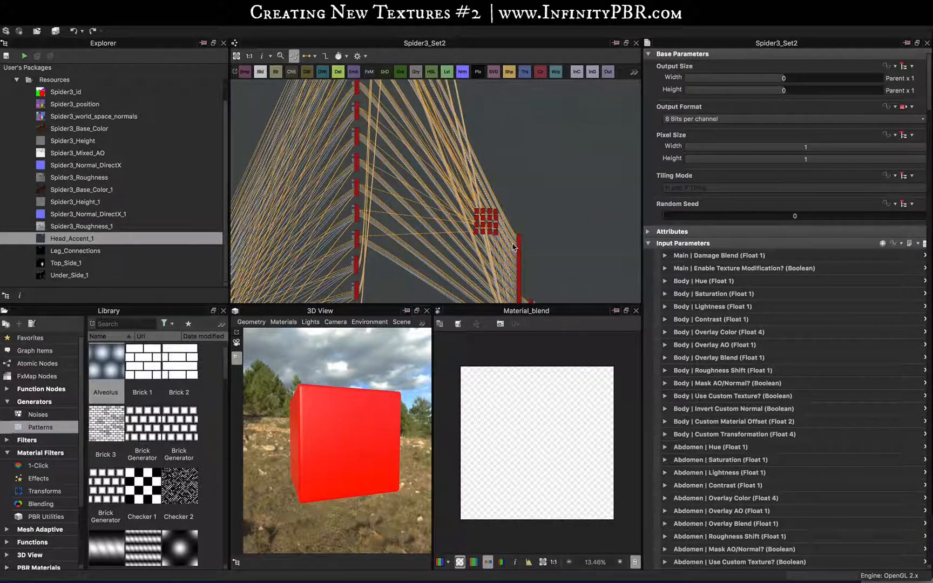
scroll(527, 240, "up", 4)
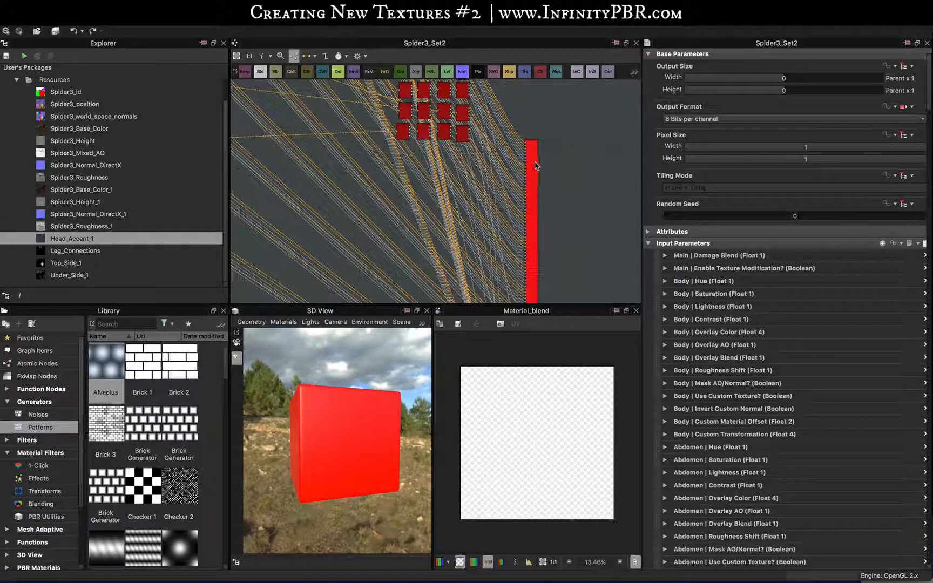
left_click(536, 164)
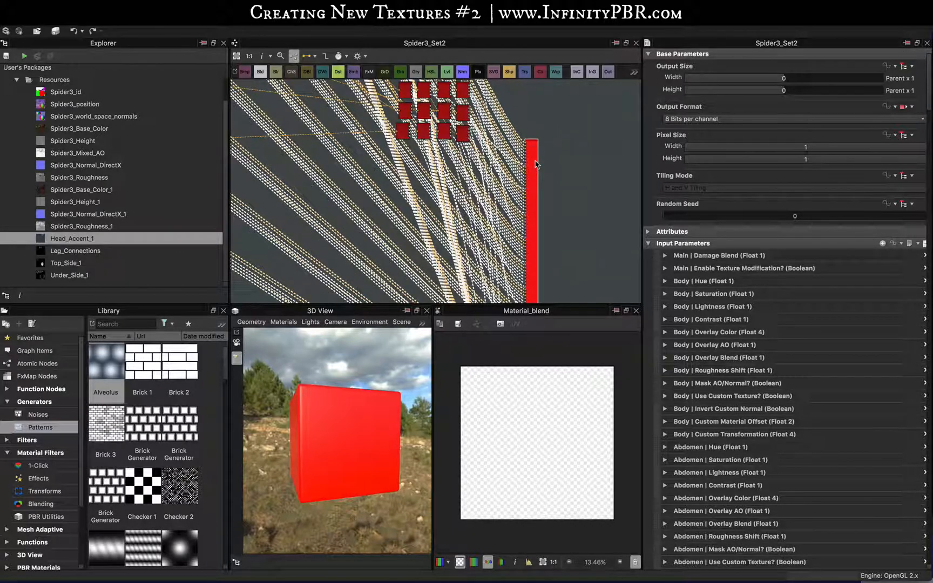
left_click(535, 164)
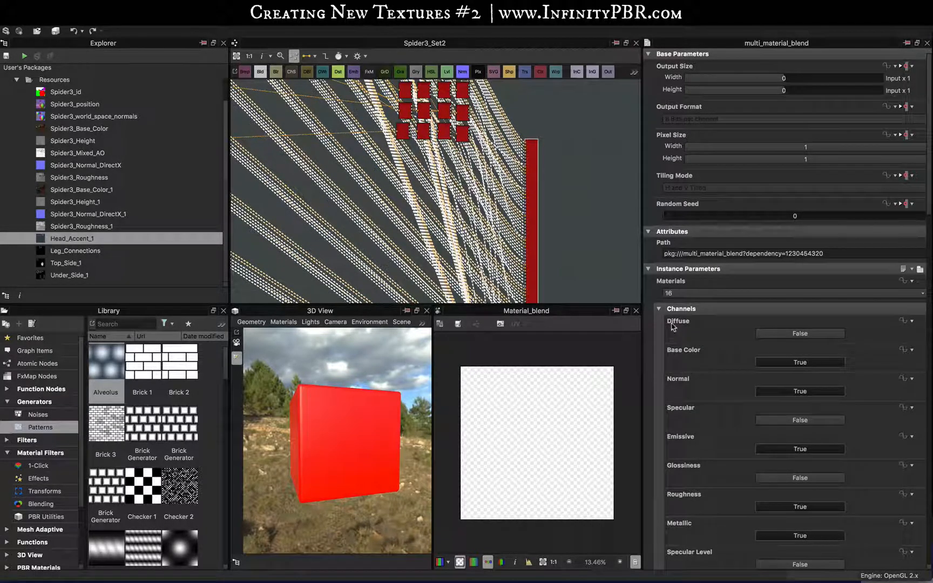
left_click(660, 309)
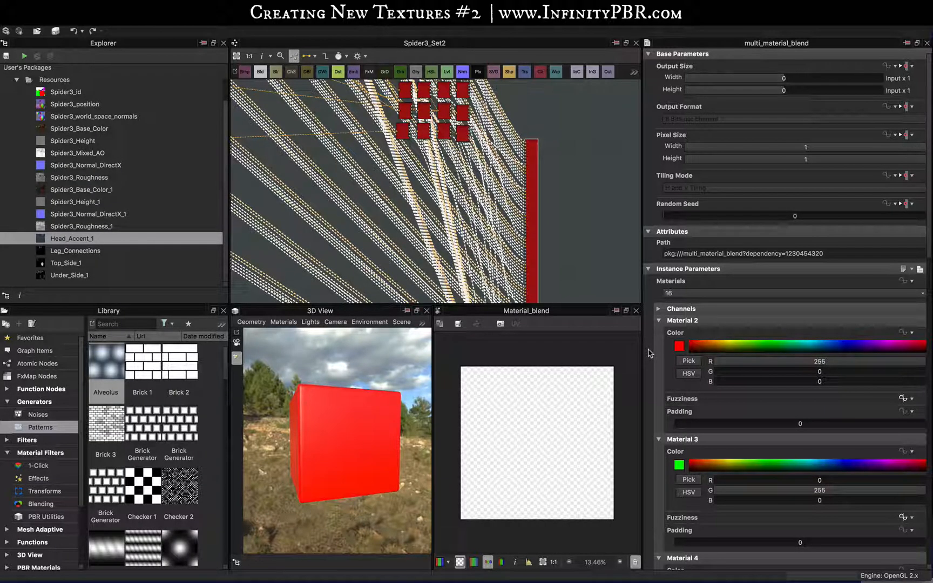
Delete the group of links feeding the uppermost material inputs of the Multi-Material Blend
scroll(533, 199, "up", 5)
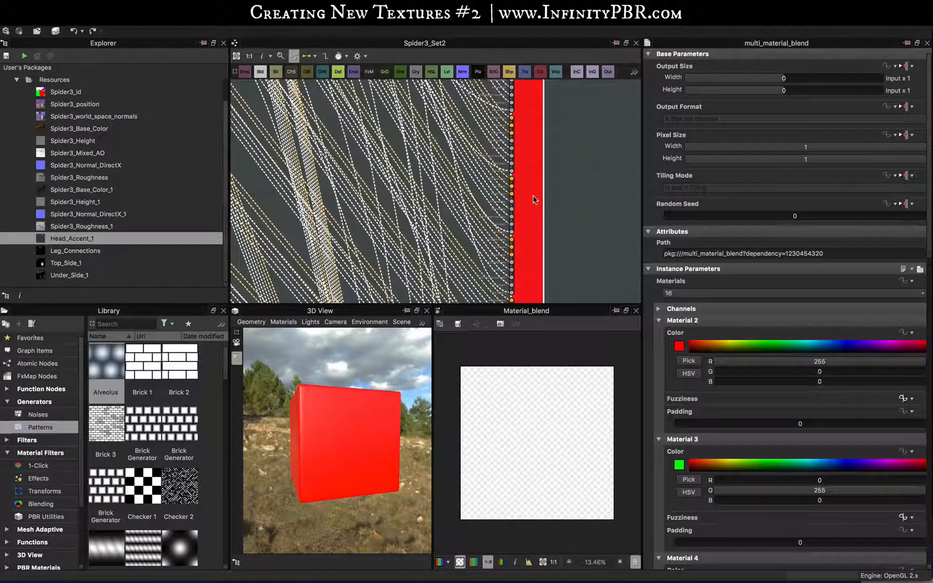
middle_click_drag(525, 221, 525, 260)
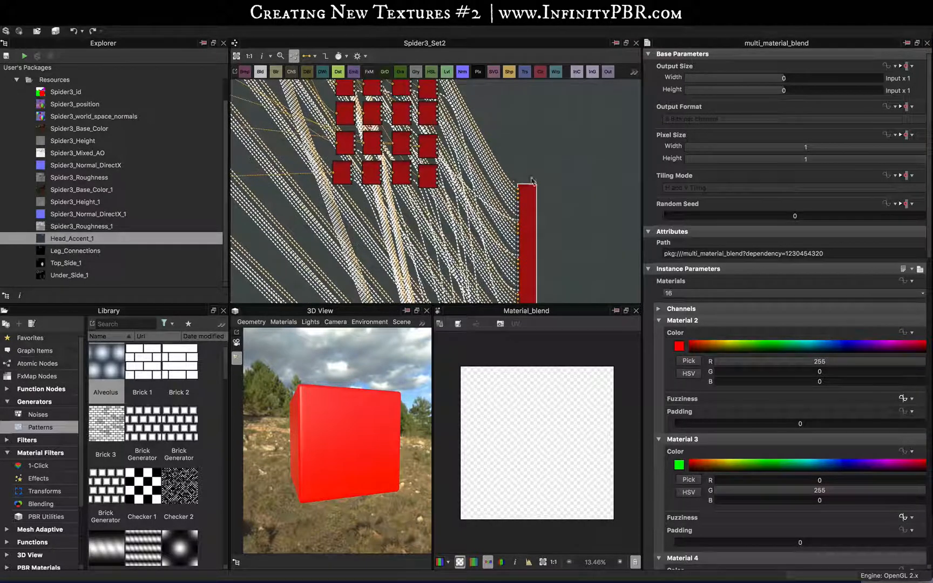
left_click(573, 235)
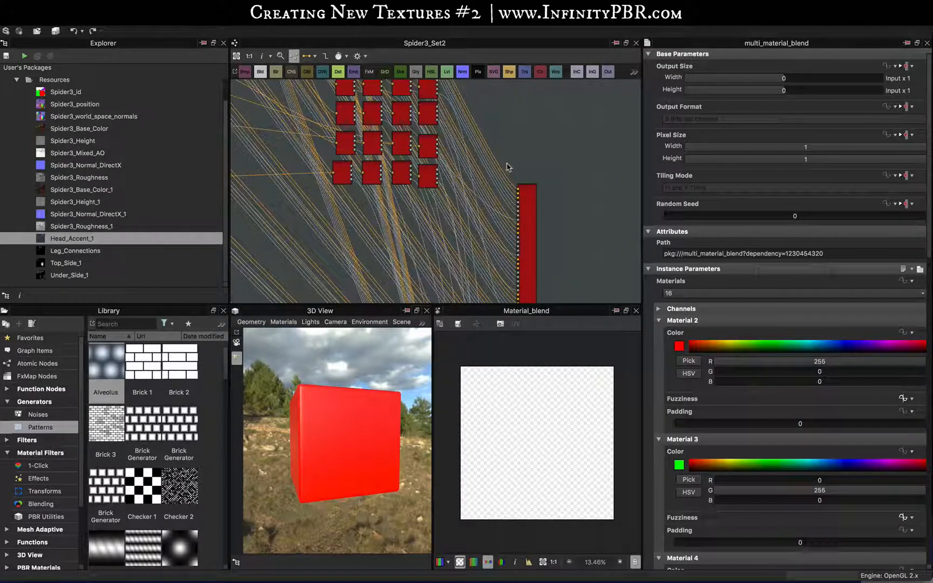
left_click_drag(507, 163, 509, 288)
middle_click_drag(570, 286, 559, 202)
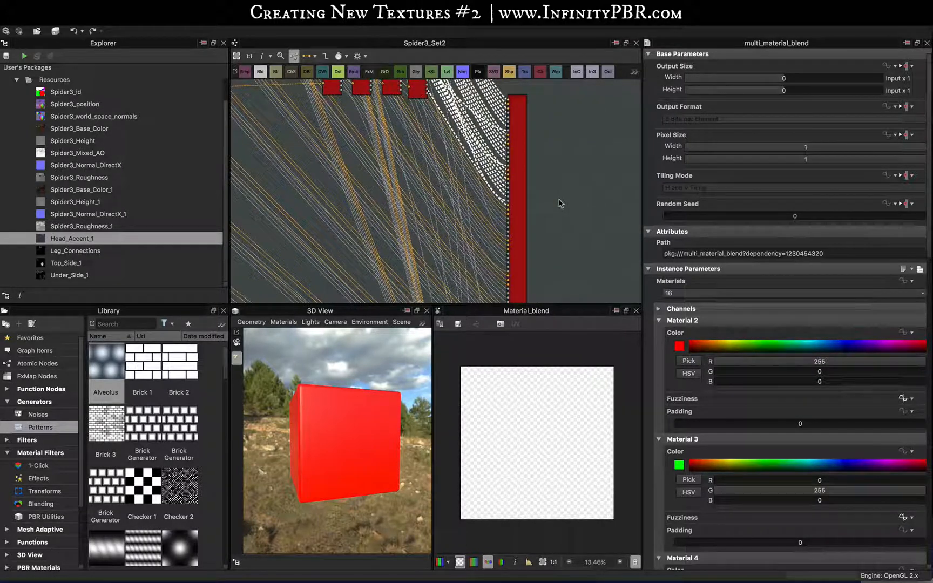
left_click(561, 203)
left_click_drag(502, 187, 483, 204)
key("Delete")
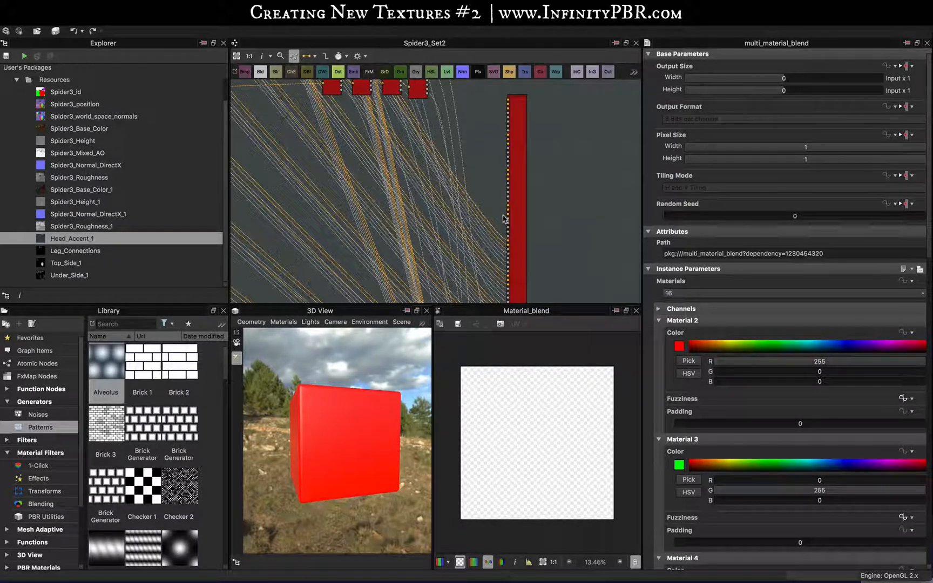
Examine the Multi-Material Blend's input side for the highest-numbered material that still has links
mouse_move(573, 265)
middle_mouse_down()
mouse_move(576, 148)
mouse_move(556, 269)
middle_mouse_up()
left_click_drag(451, 119, 336, 128)
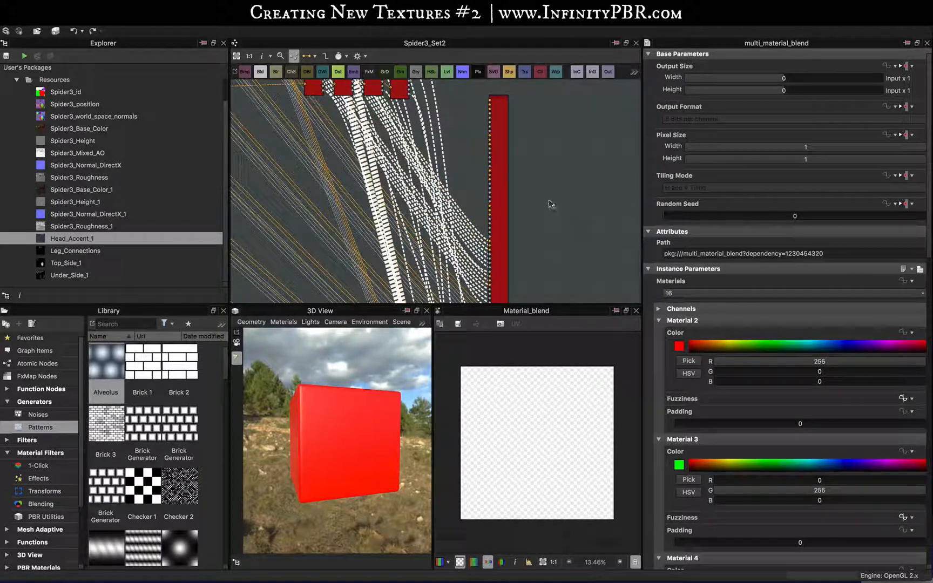
left_click_drag(548, 201, 548, 79)
middle_click_drag(517, 253, 531, 35)
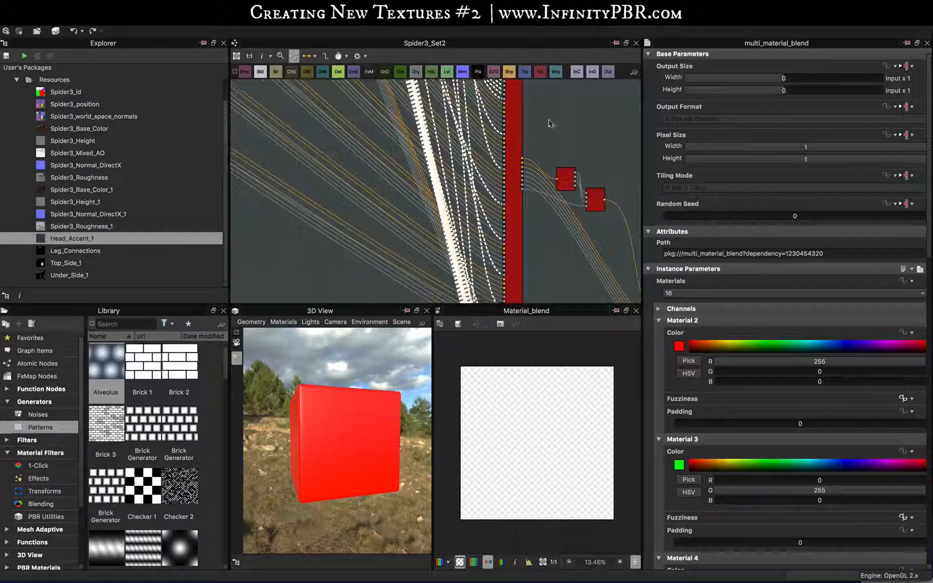
middle_click_drag(552, 122, 515, 393)
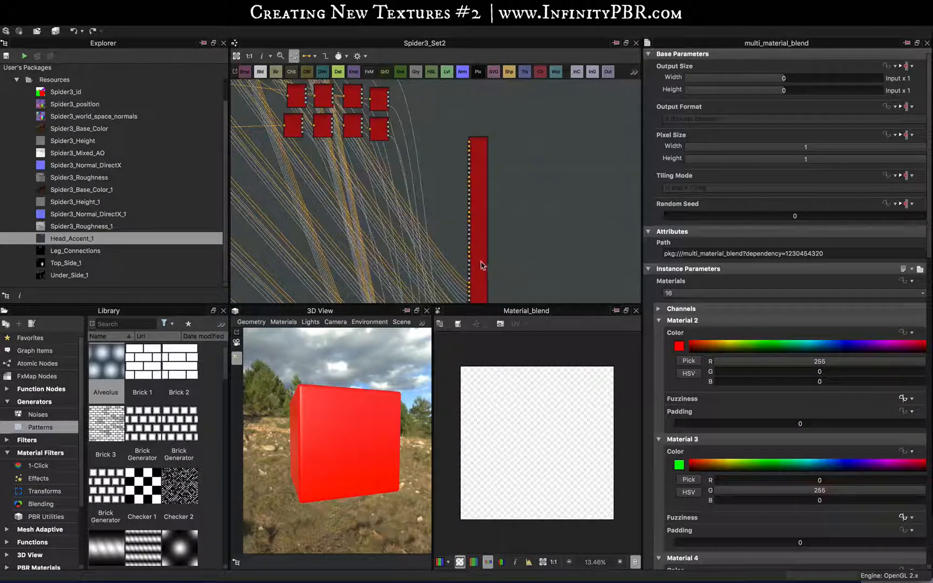
scroll(496, 276, "up", 5)
scroll(470, 289, "up", 3)
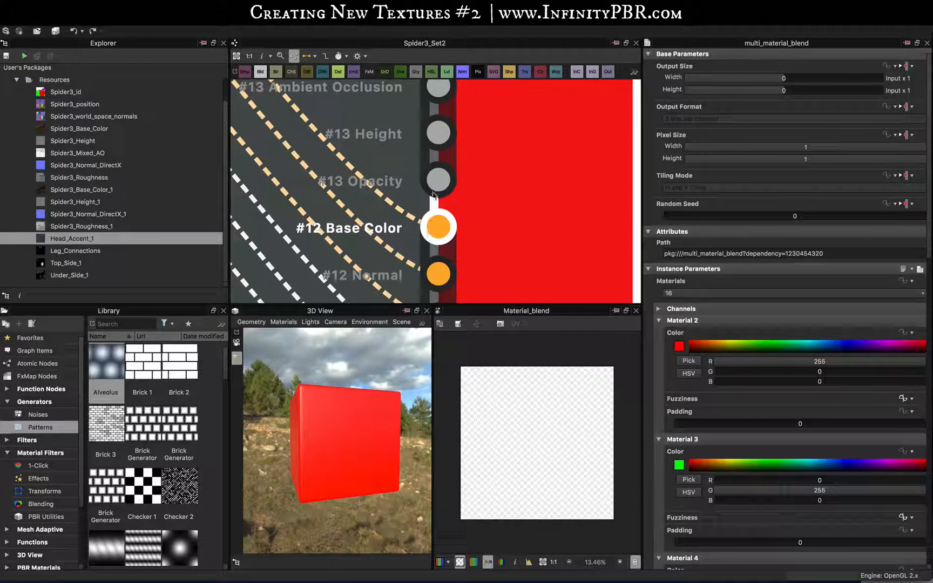
scroll(435, 178, "down", 5)
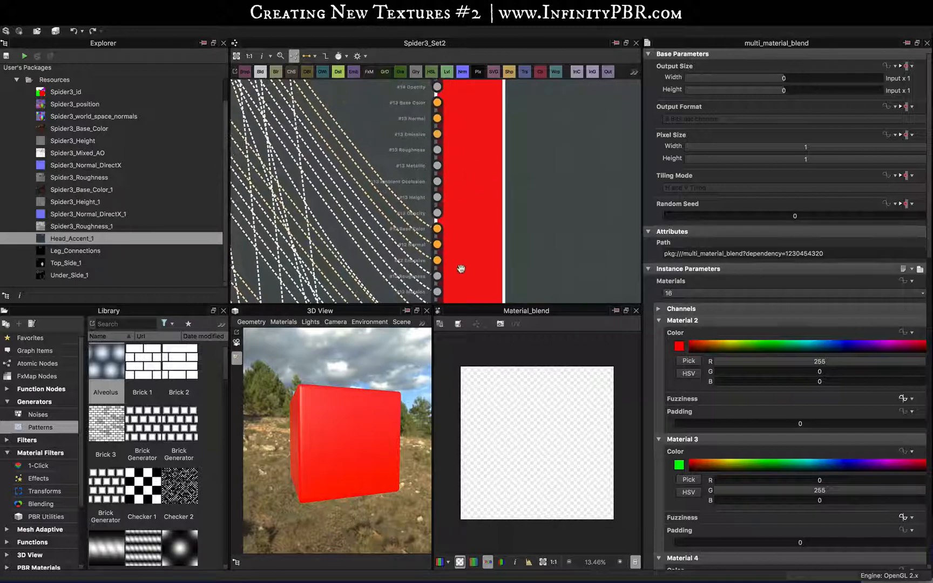
scroll(460, 269, "down", 5)
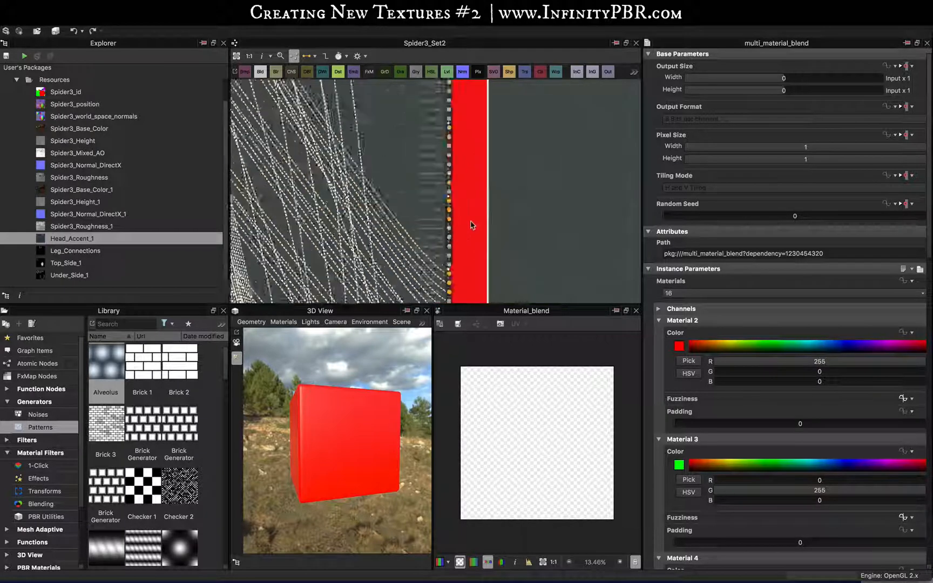
Set the Multi-Material Blend's number of materials to 12
left_click(727, 293)
left_click(383, 223)
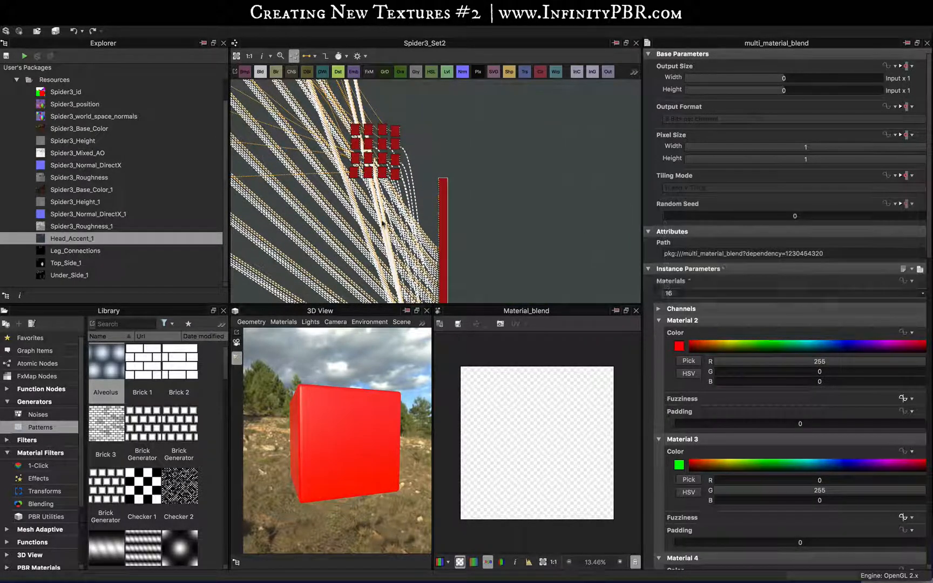
scroll(461, 249, "down", 4)
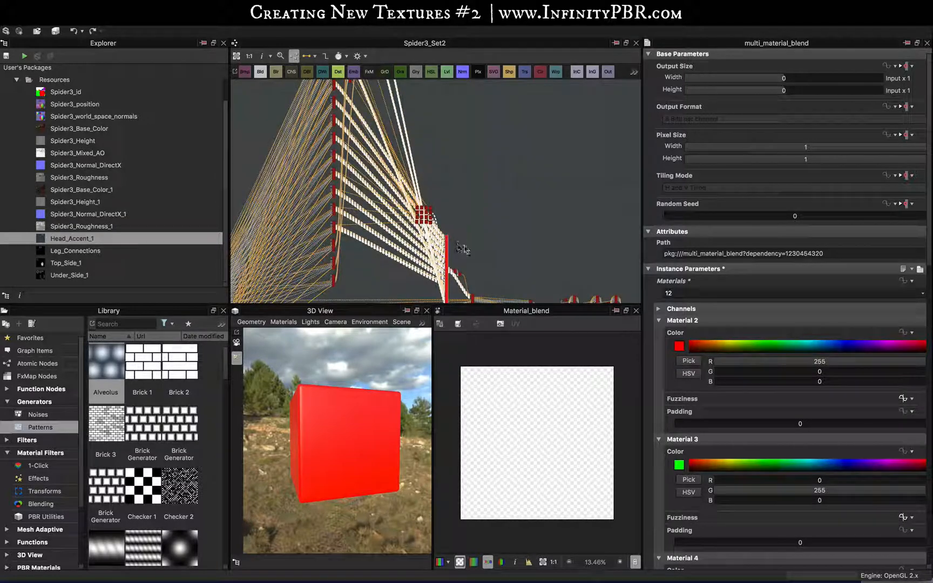
scroll(487, 248, "down", 2)
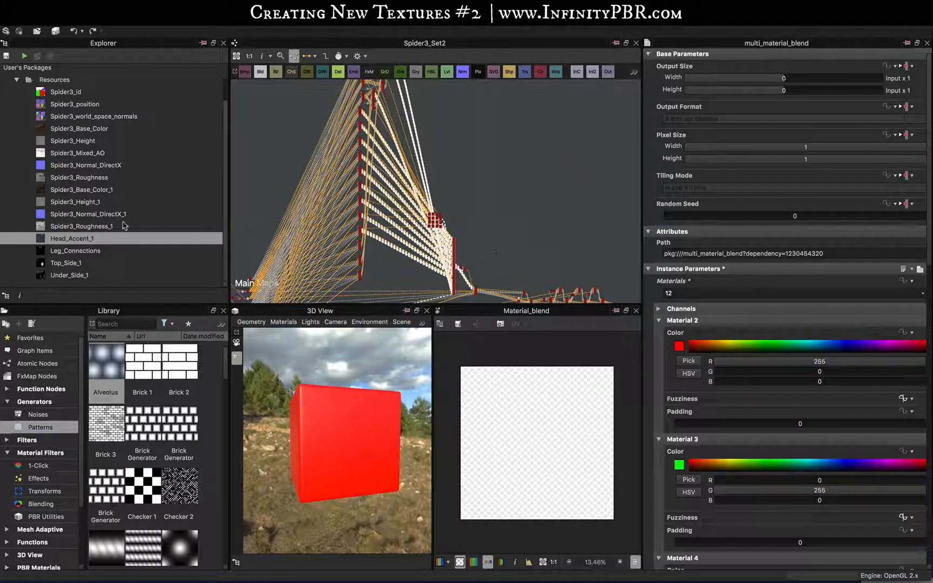
In the Spider3_Set2 graph's input parameters, set the default of the LegConnections Mask Fuzziness to 0.5
scroll(108, 230, "up", 2)
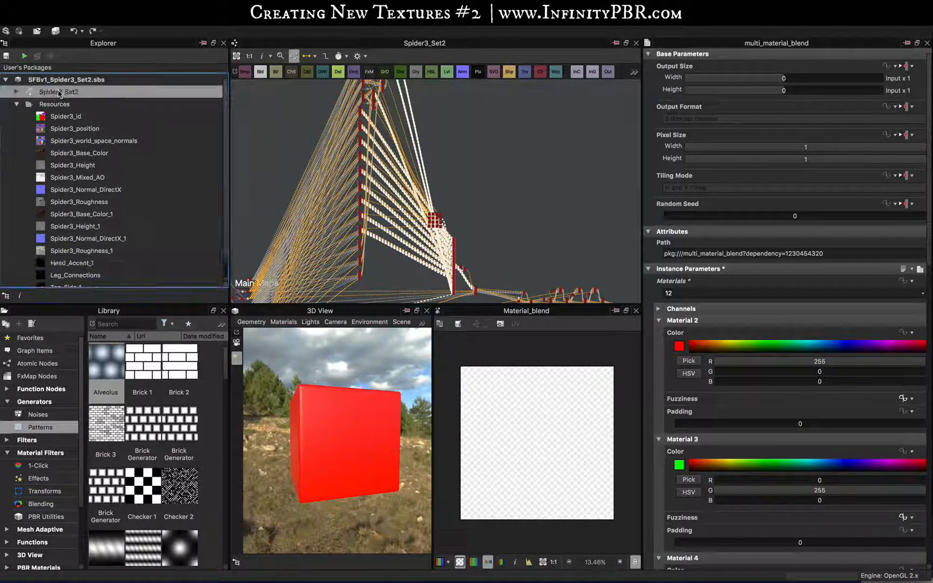
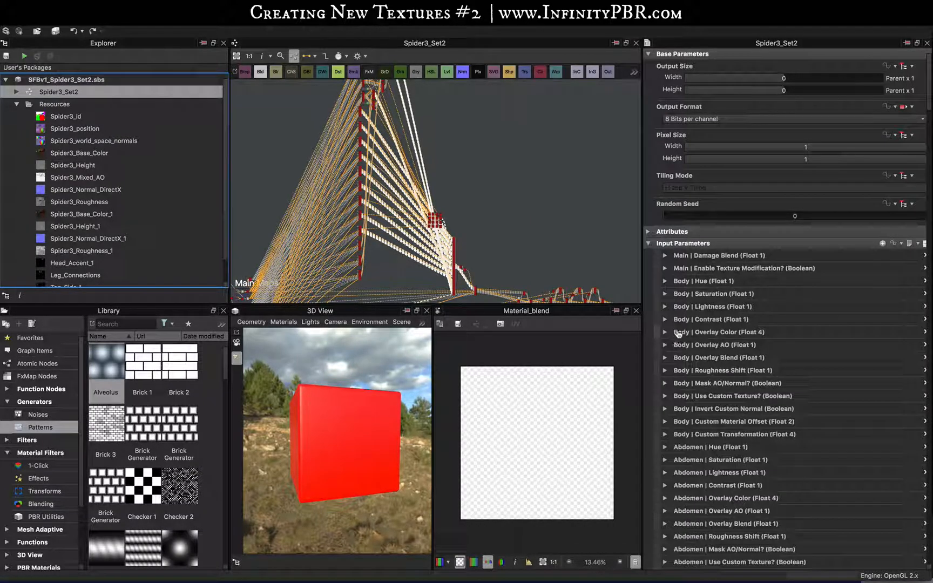
scroll(679, 333, "down", 20)
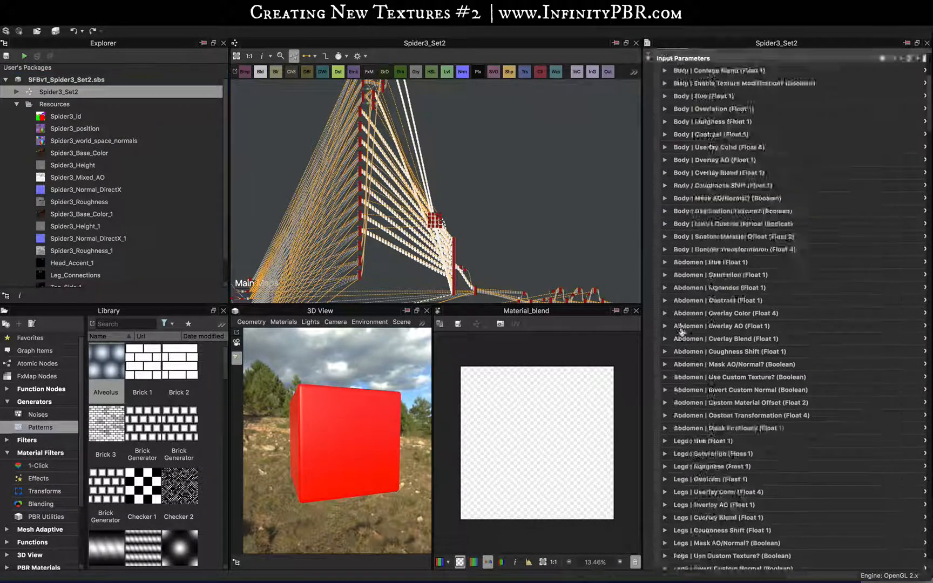
scroll(682, 332, "down", 14)
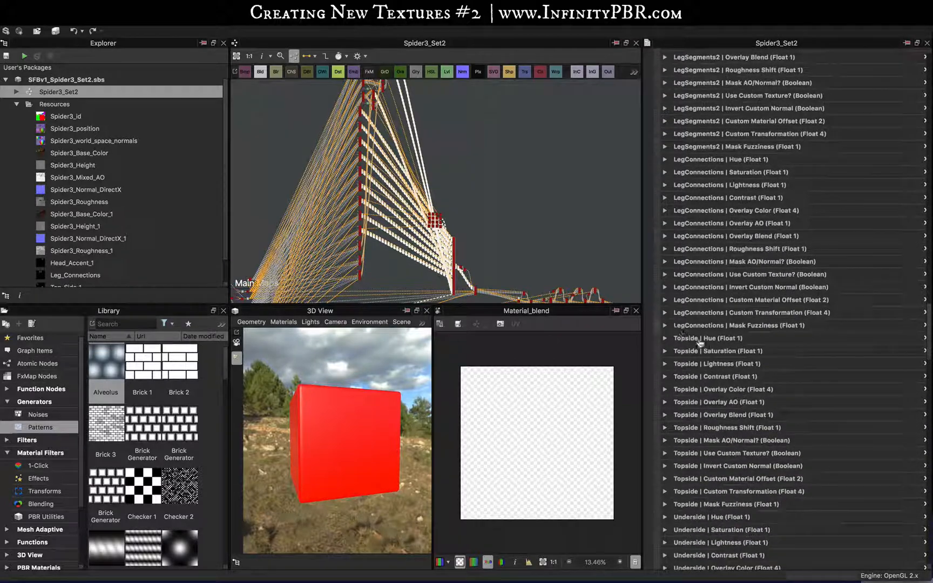
left_click(665, 325)
double_click(816, 422)
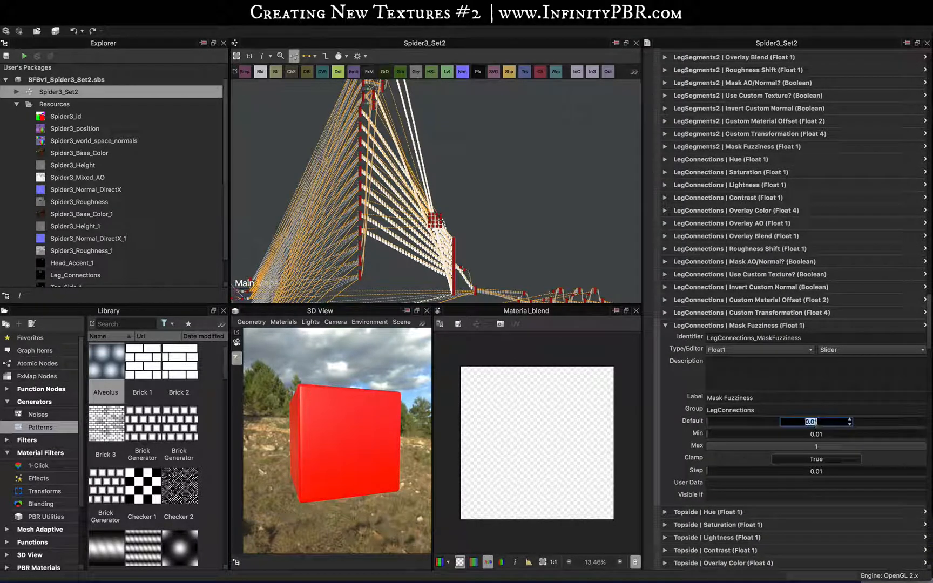
type(".5")
key("Return")
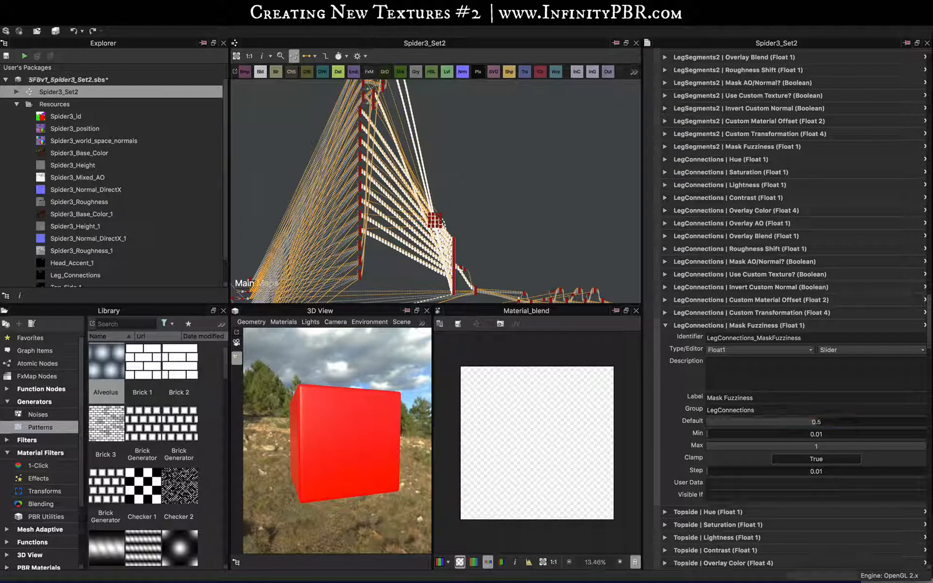
left_click(665, 325)
Set the default of the Topside Mask Fuzziness input parameter to 0.5
scroll(667, 373, "down", 5)
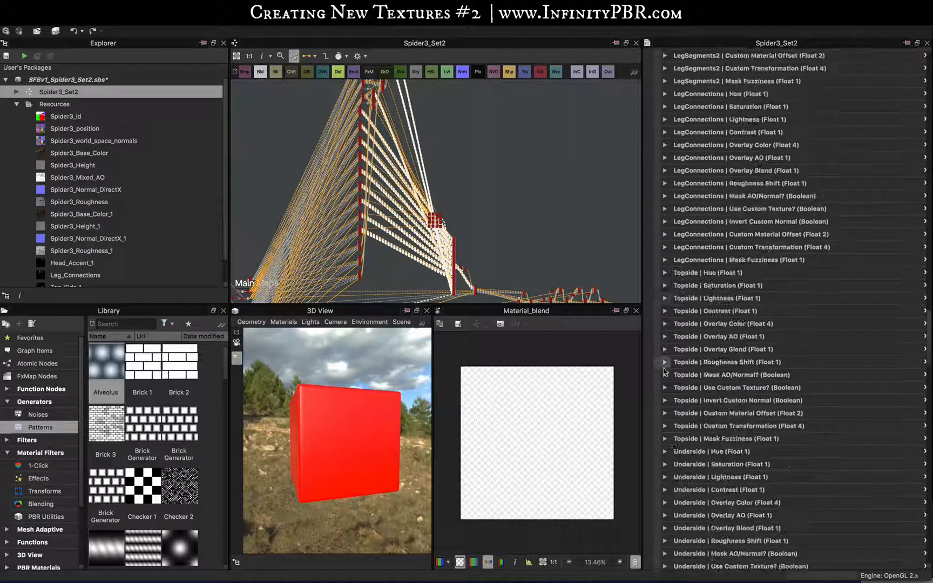
left_click(666, 439)
double_click(816, 535)
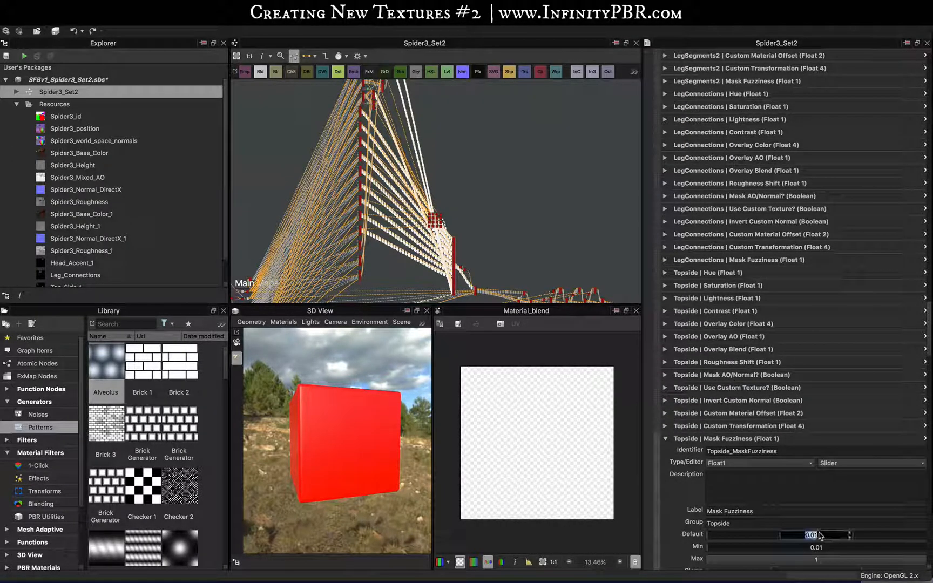
type(".5")
key("Return")
left_click(665, 439)
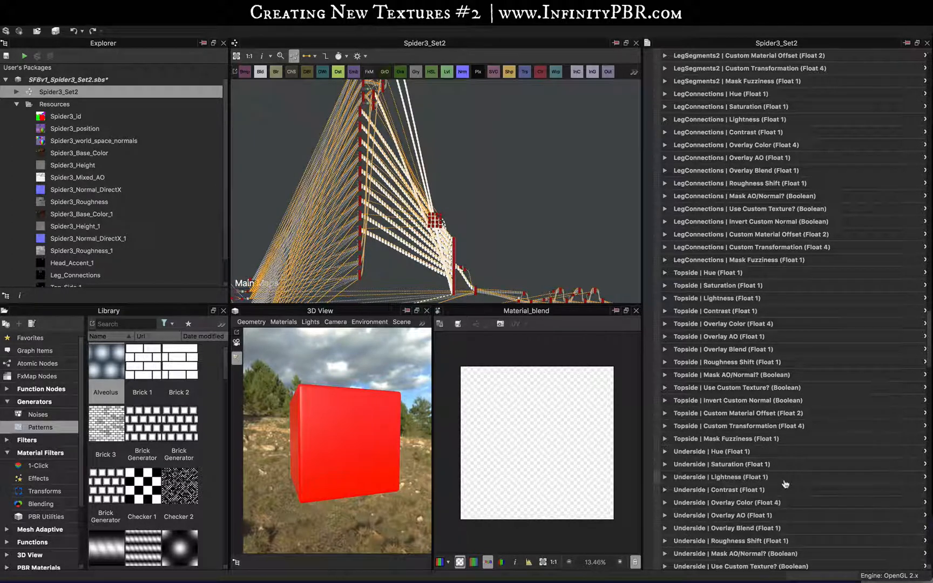
Set the default of the Underside Mask Fuzziness input parameter to 0.5
scroll(785, 483, "down", 5)
scroll(785, 483, "down", 2)
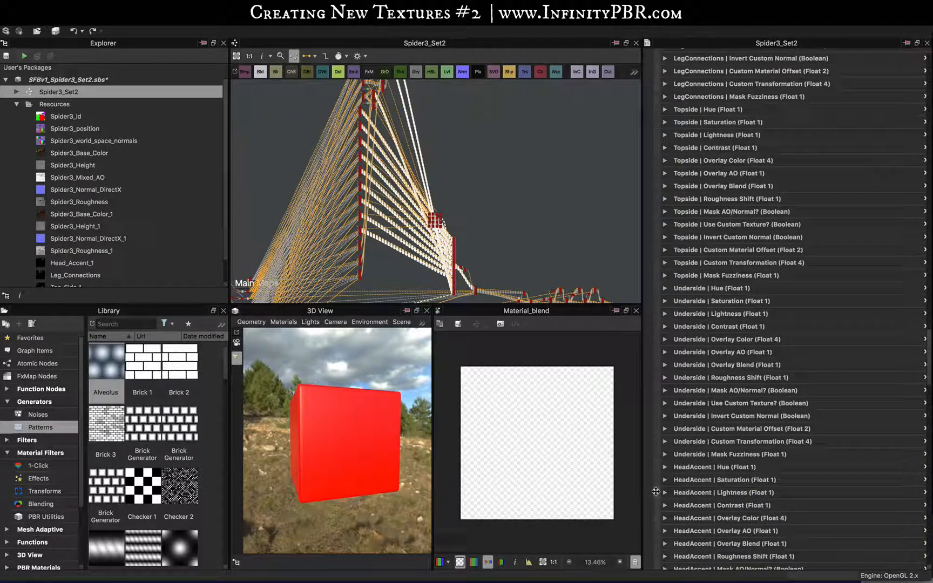
left_click(666, 454)
double_click(816, 551)
type(".5")
key("Return")
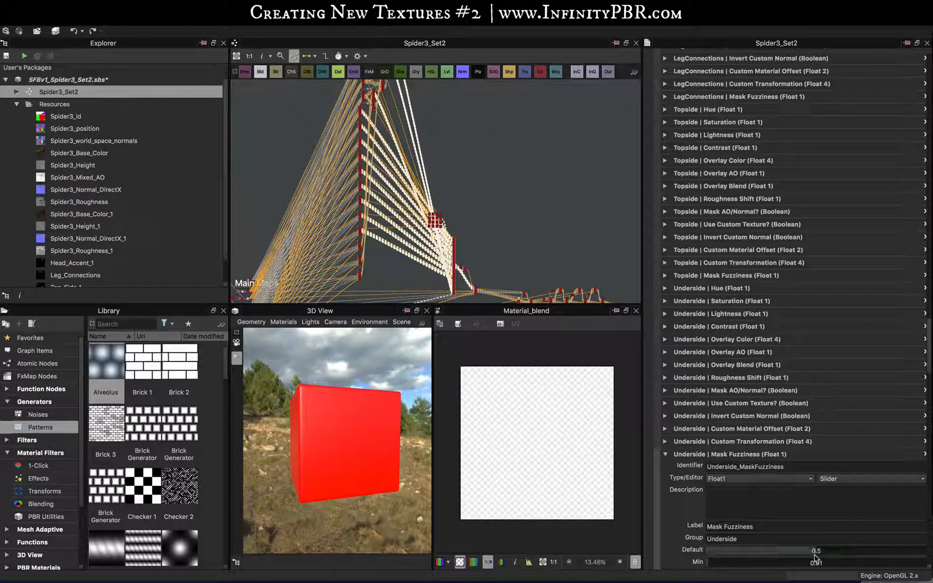
left_click(666, 454)
Set the default of the HeadAccent Mask Fuzziness input parameter to 0.5
scroll(672, 432, "down", 8)
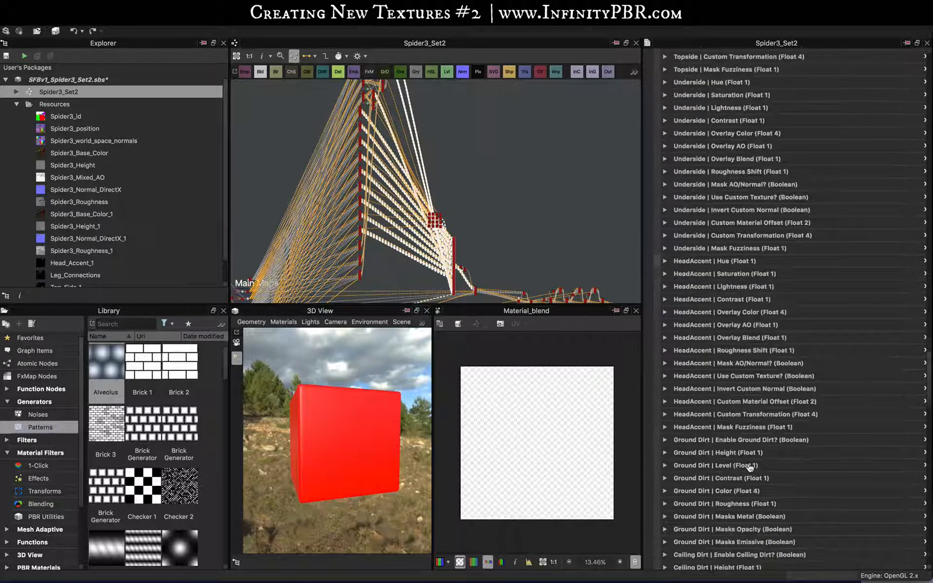
left_click(671, 429)
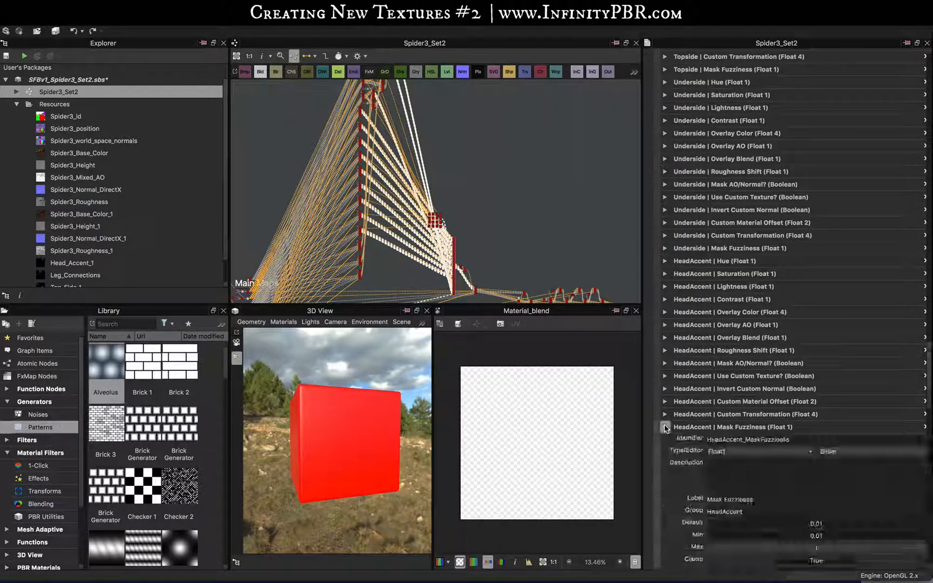
double_click(815, 523)
type(".5")
key("Return")
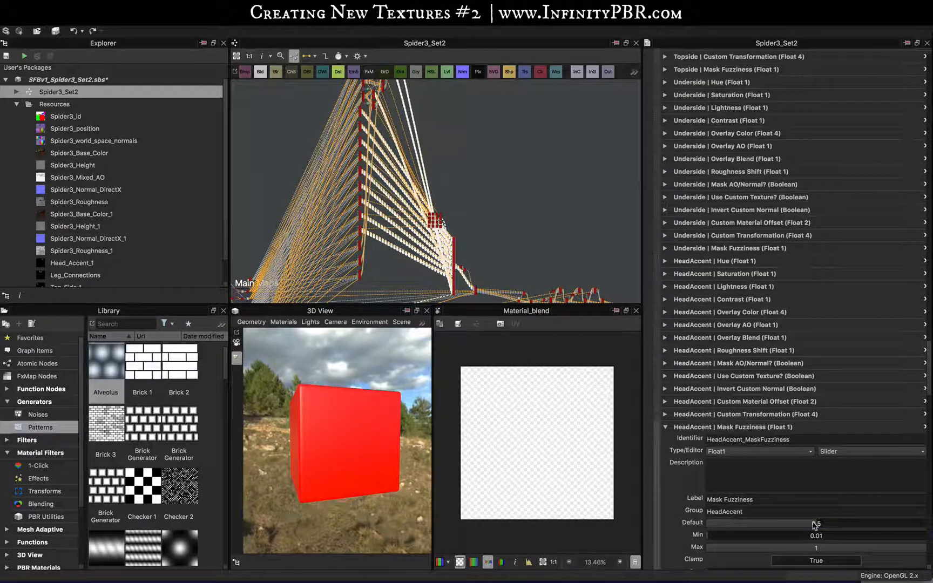
left_click(665, 427)
Return to the start of the graph's input parameters and save the SFBv1_Spider3_Set2 package
scroll(834, 417, "up", 6)
scroll(835, 417, "up", 2)
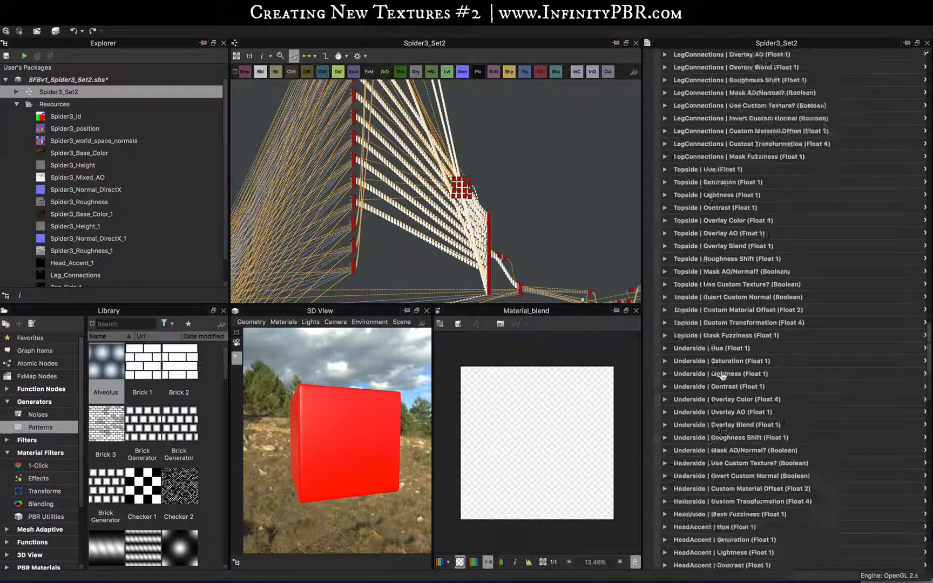
scroll(719, 401, "up", 15)
scroll(723, 376, "up", 10)
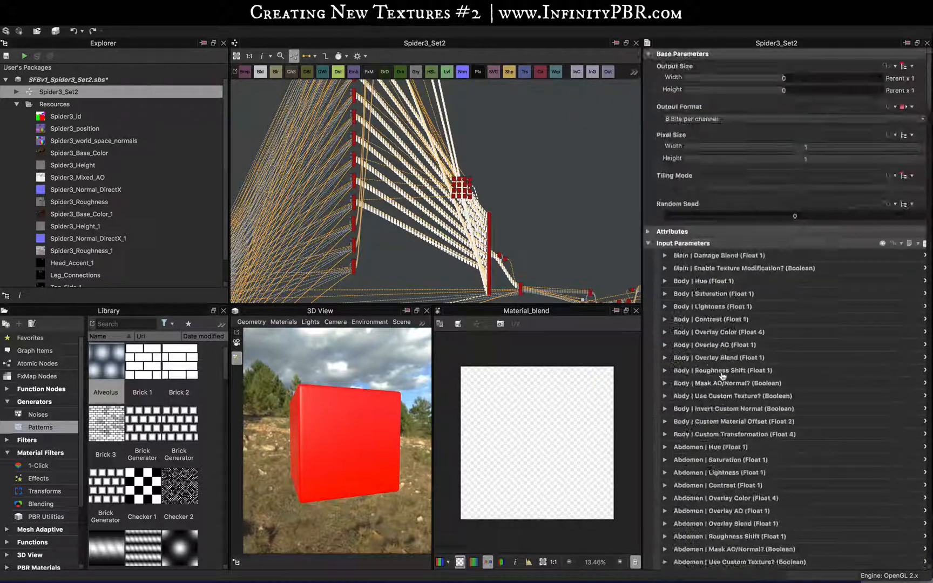
scroll(618, 254, "up", 1)
key("super+s")
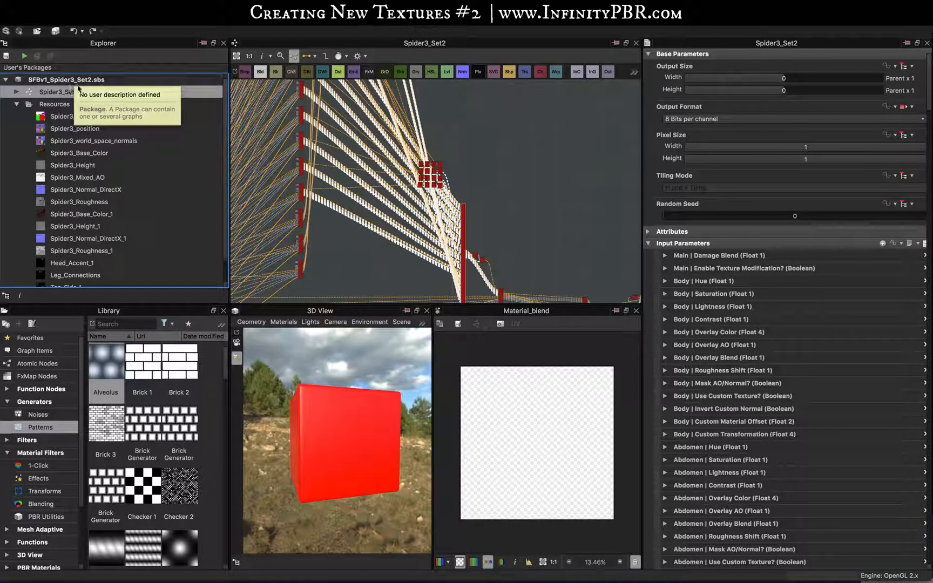
Export the package as SFBv1_Spider3_Set2.sbsar into the Texture Set 2 folder with the default publish options
right_click(77, 81)
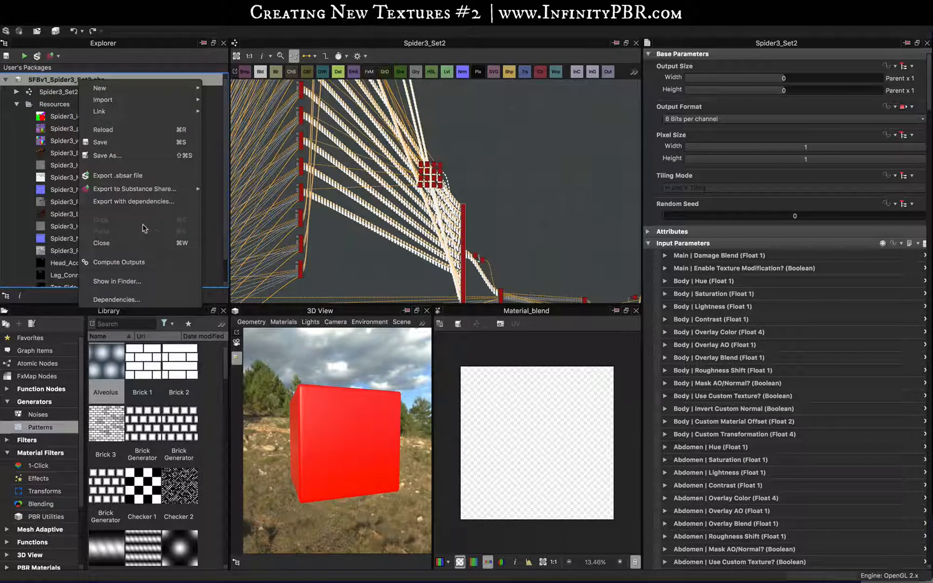
left_click(110, 176)
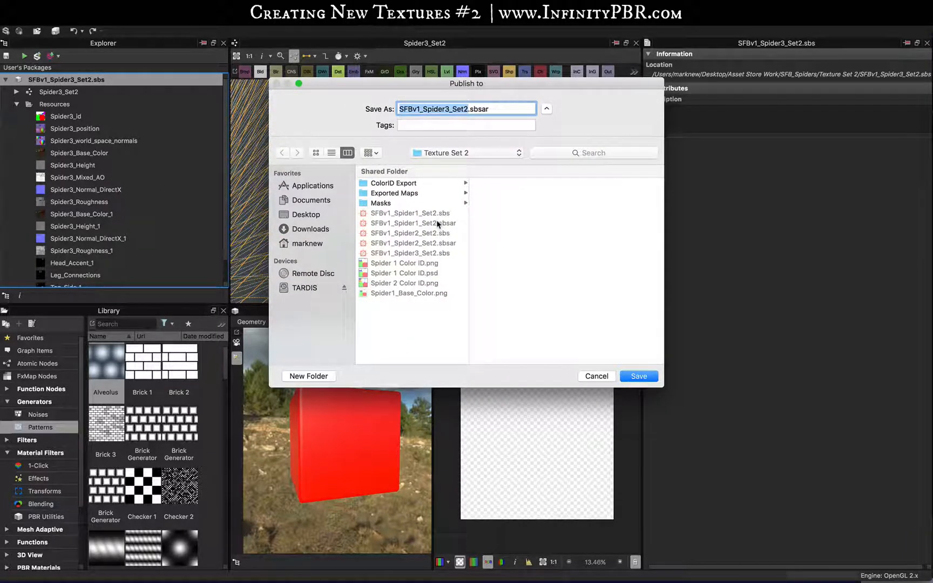
key("Return")
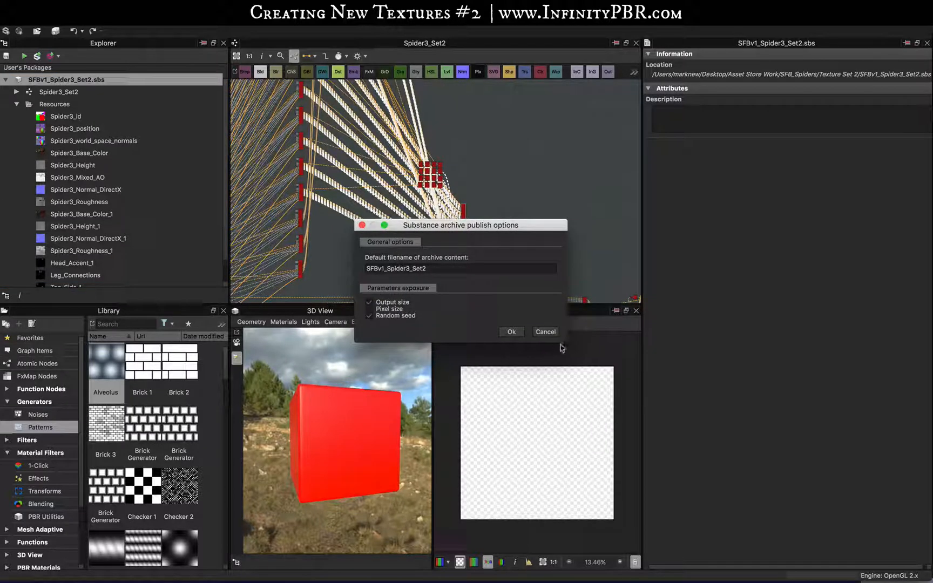
left_click(511, 332)
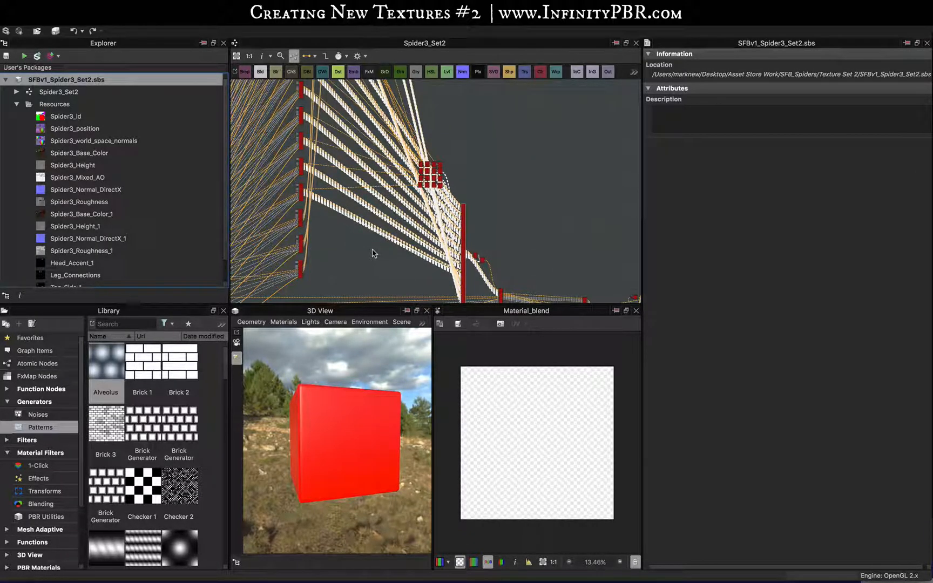
Start an export with dependencies for the SFBv1_Spider3_Set2 package and browse its output directory to the _ TEMP PACKS folder
right_click(82, 79)
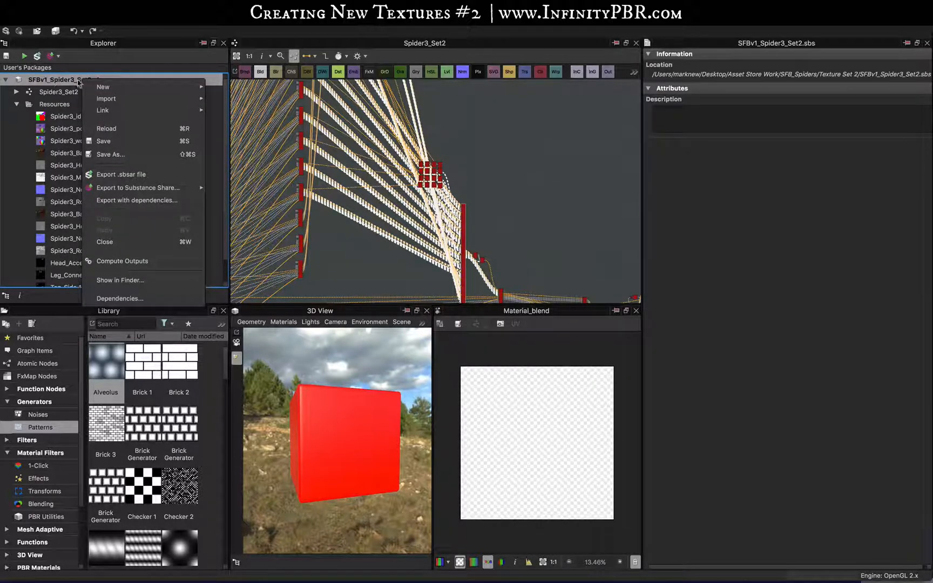
left_click(119, 201)
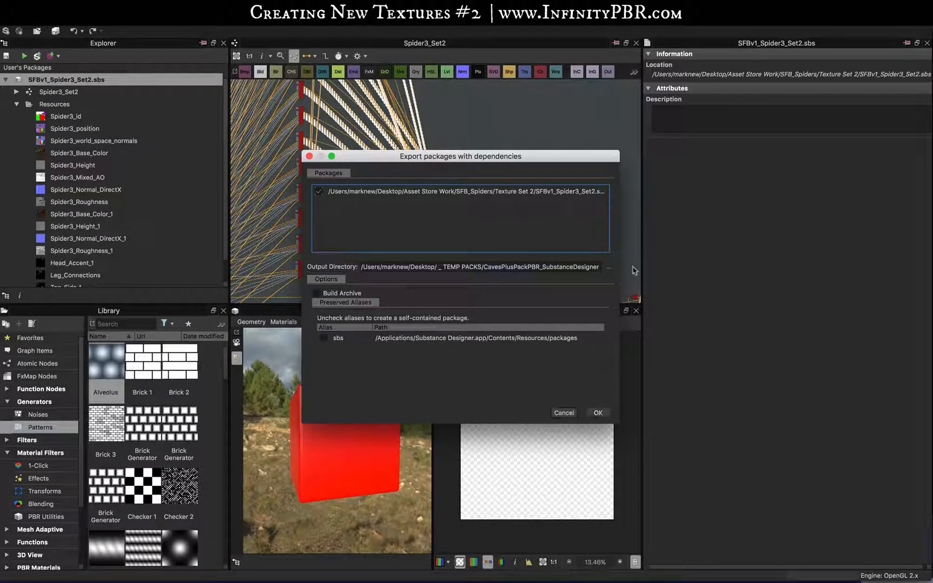
left_click(608, 267)
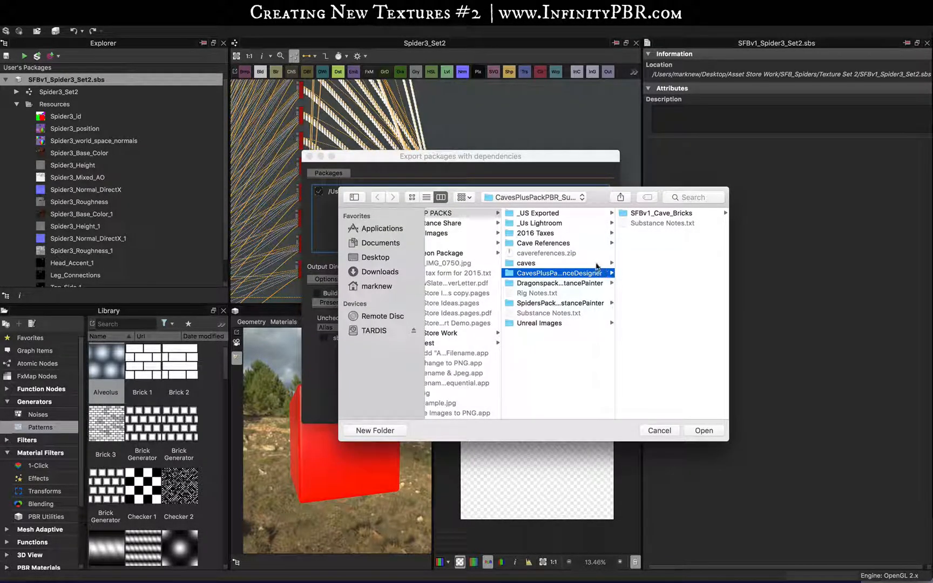
left_click(509, 198)
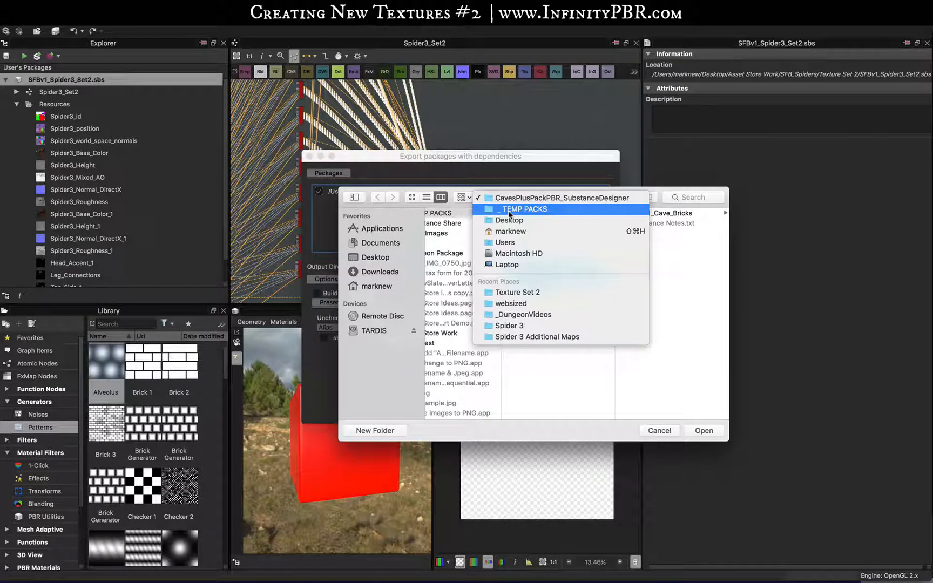
left_click(509, 211)
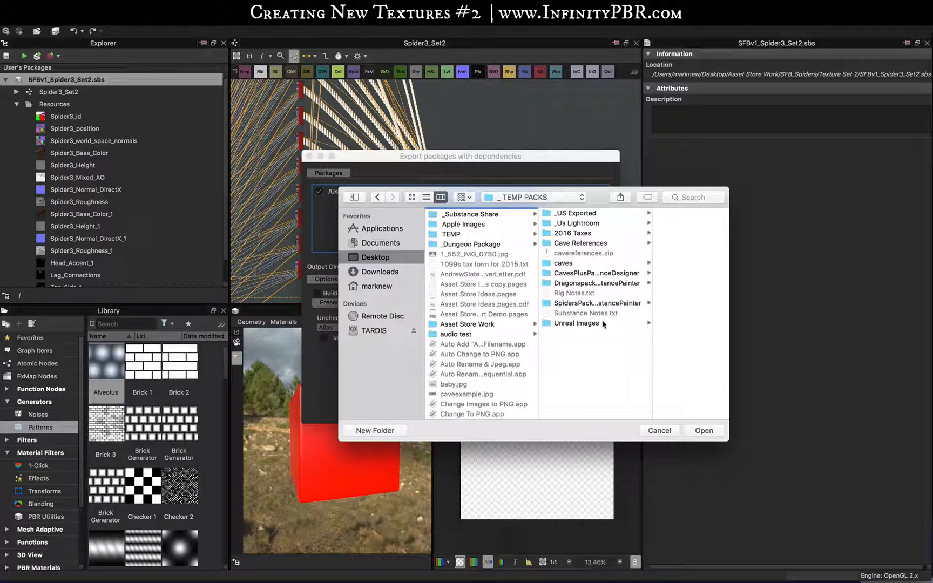
Create the folder SpidersPackPBR_Set2_SubstanceDesigner and export the package with dependencies into it
left_click(373, 431)
type("SpidersPack")
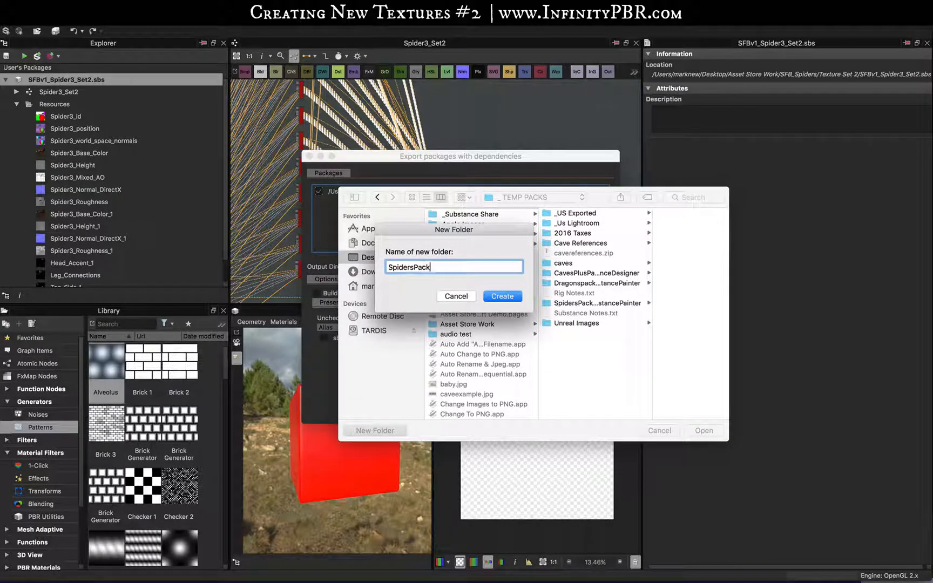
type("PBR_SubstanceDesigenr")
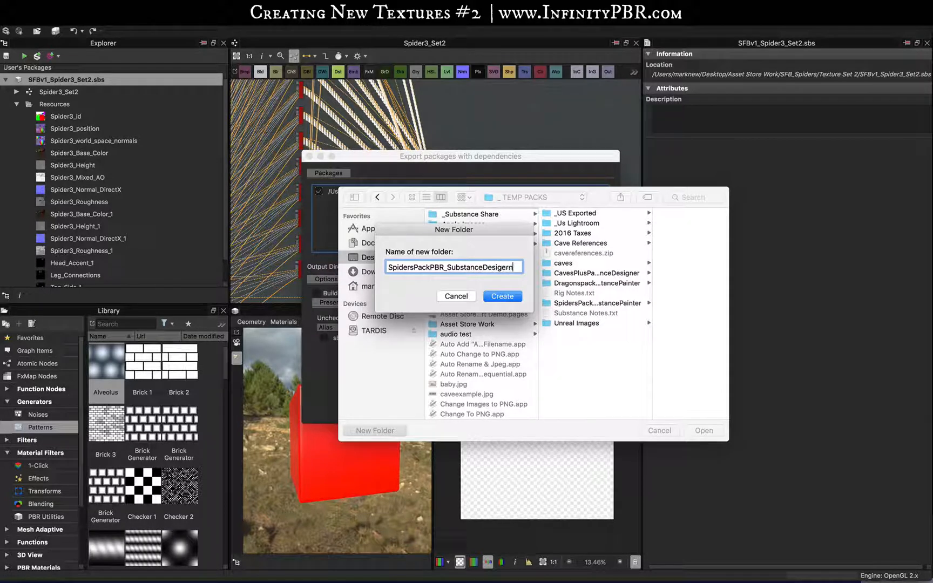
key("BackSpace")
key("BackSpace")
left_click(445, 267)
type("_Set2")
left_click(502, 296)
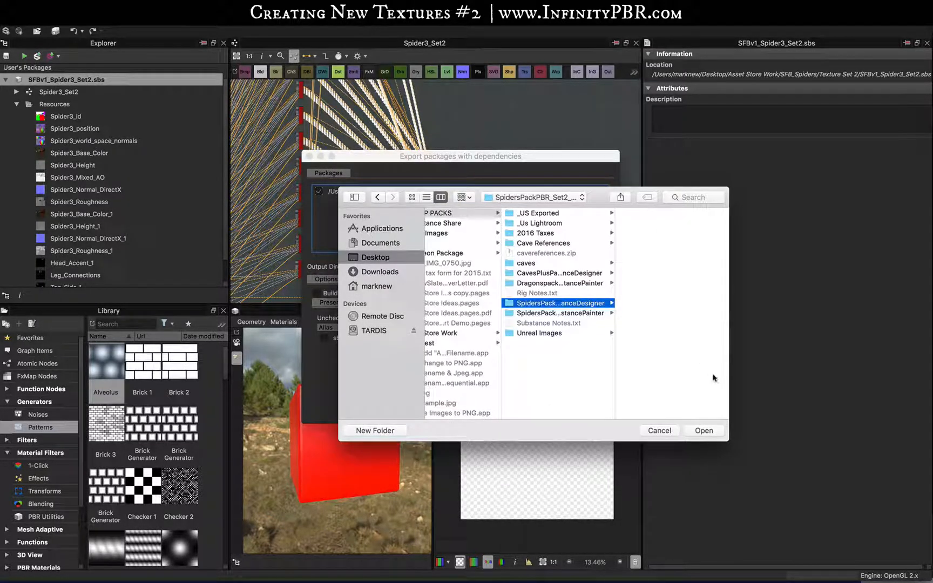
left_click(704, 431)
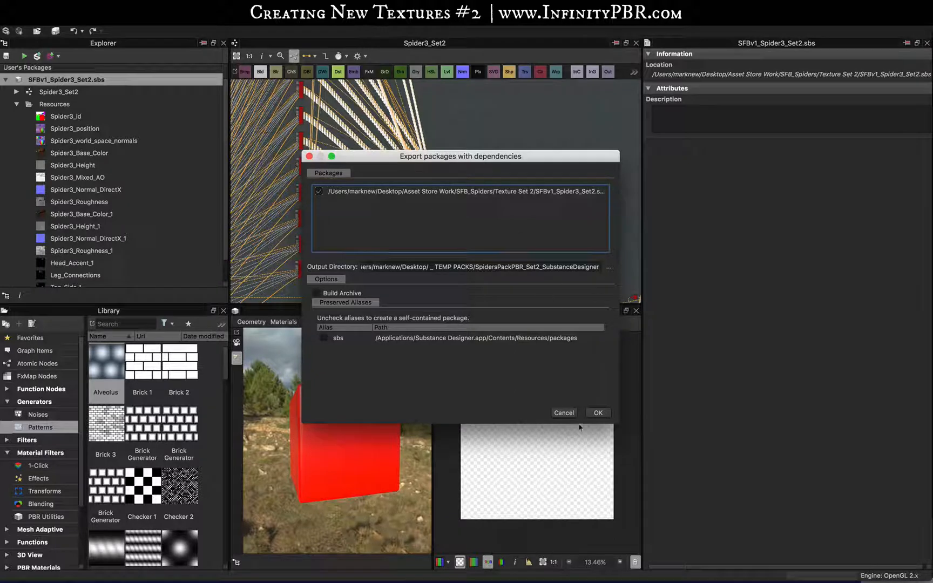
left_click(597, 414)
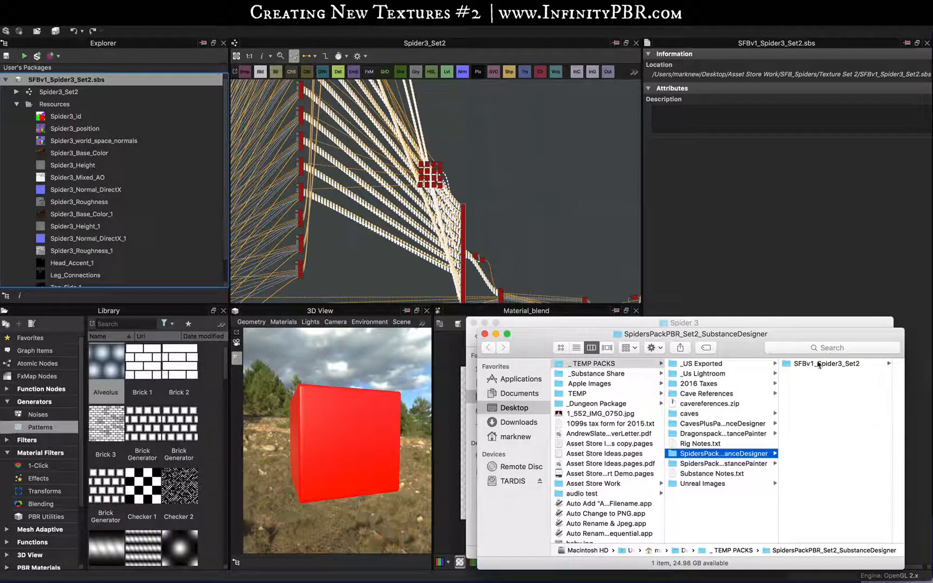
Look inside the exported SFBv1_Spider3_Set2 folder in Finder, then return to its parent folder and widen the column to show full folder names
left_click(819, 364)
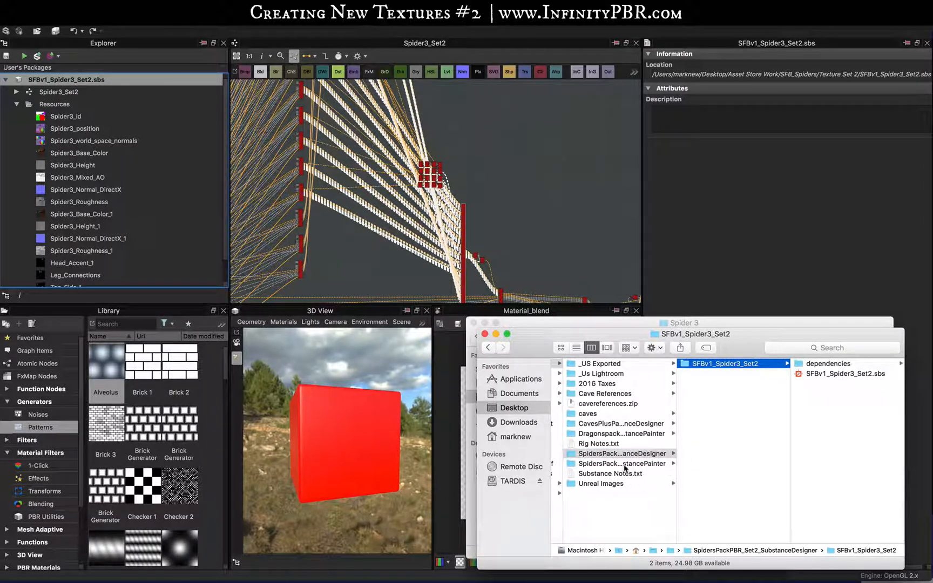
left_click(609, 457)
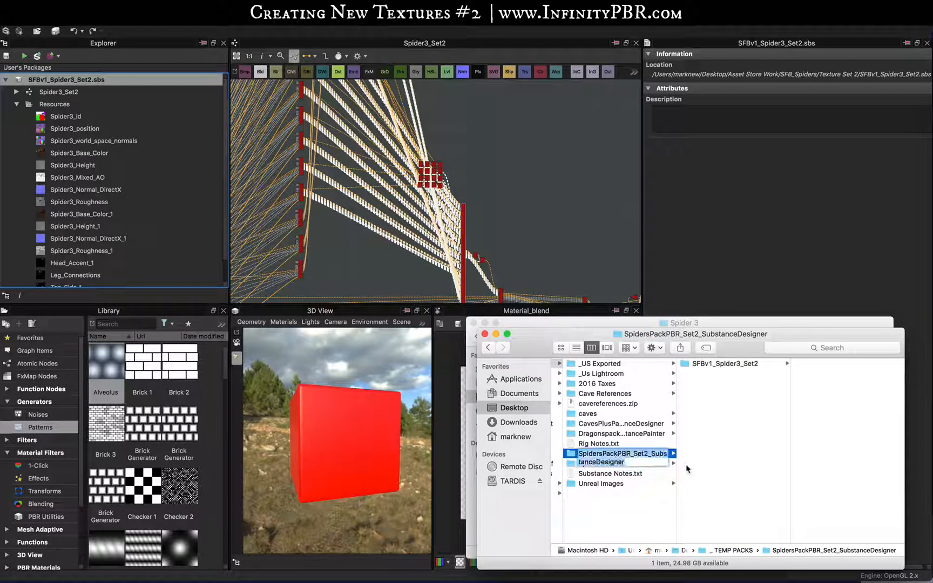
double_click(677, 509)
Rename the SpidersPackPBR_SubstancePainter folder as SpidersPackPBR_Set2_SubstancePainter
left_click(664, 464)
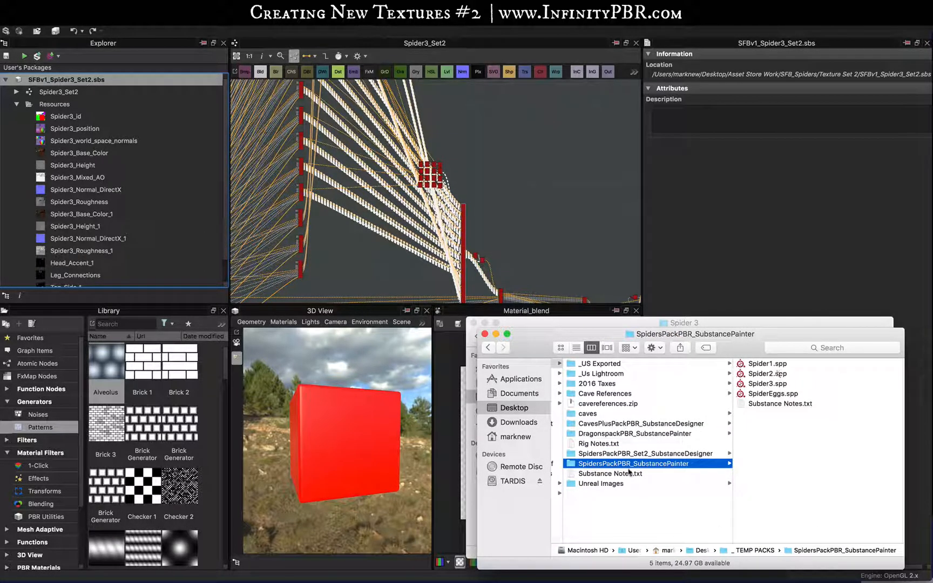
key("Return")
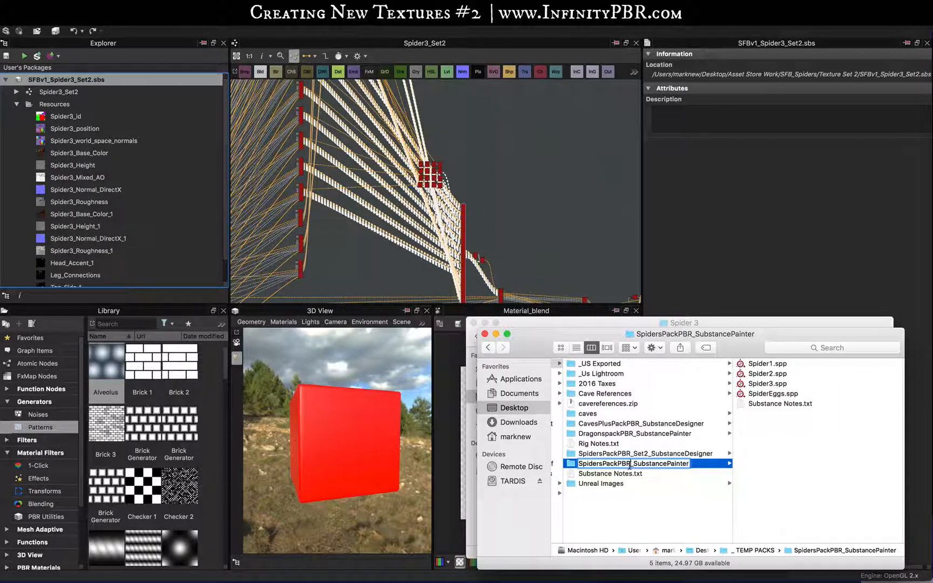
left_click(630, 468)
type("_Set2")
key("Return")
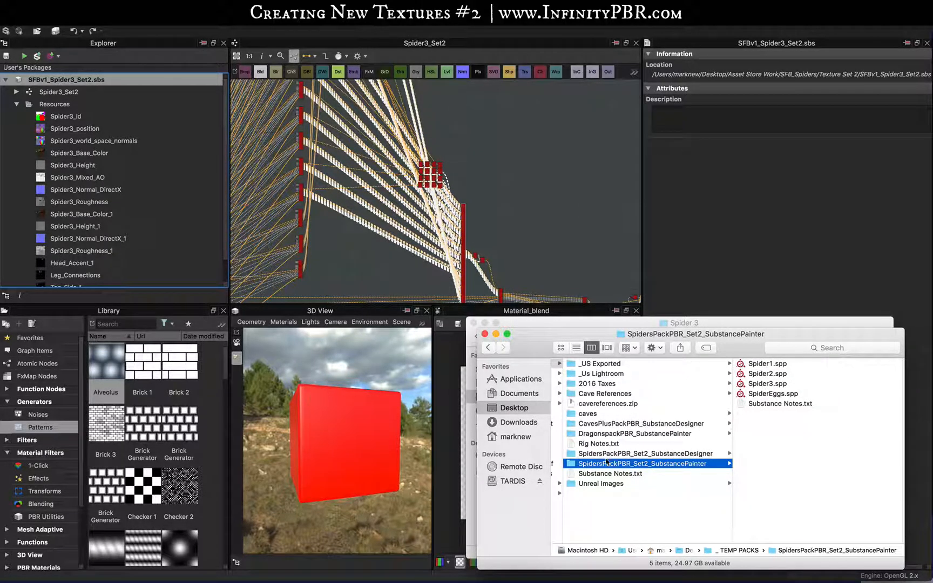
Copy Substance Notes.txt from _ TEMP PACKS into the SpidersPackPBR_Set2_SubstanceDesigner folder and select the copy
left_click_drag(600, 478, 679, 456)
left_click(657, 456)
left_click(772, 375)
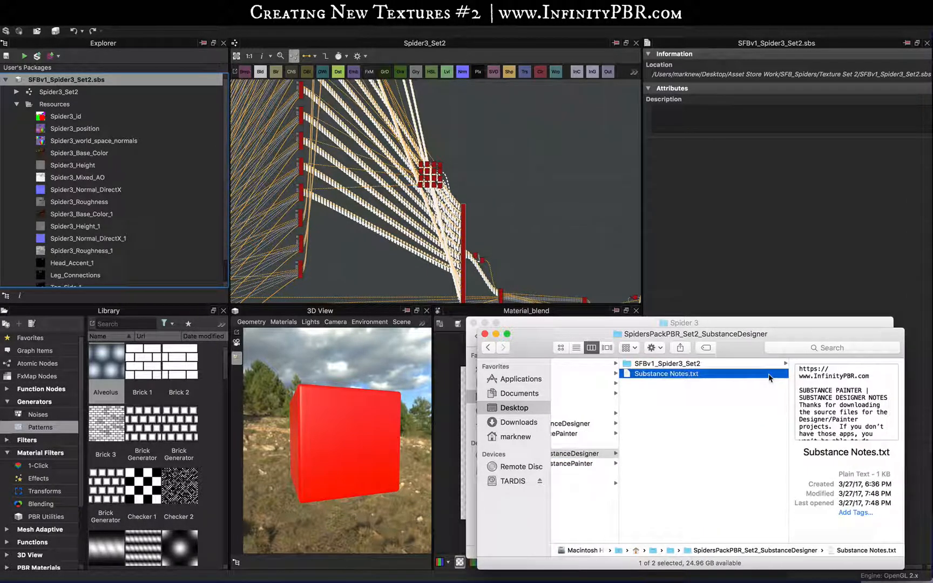
Preview the text of the copied Substance Notes.txt, then close the preview and return to the folder list
key("space")
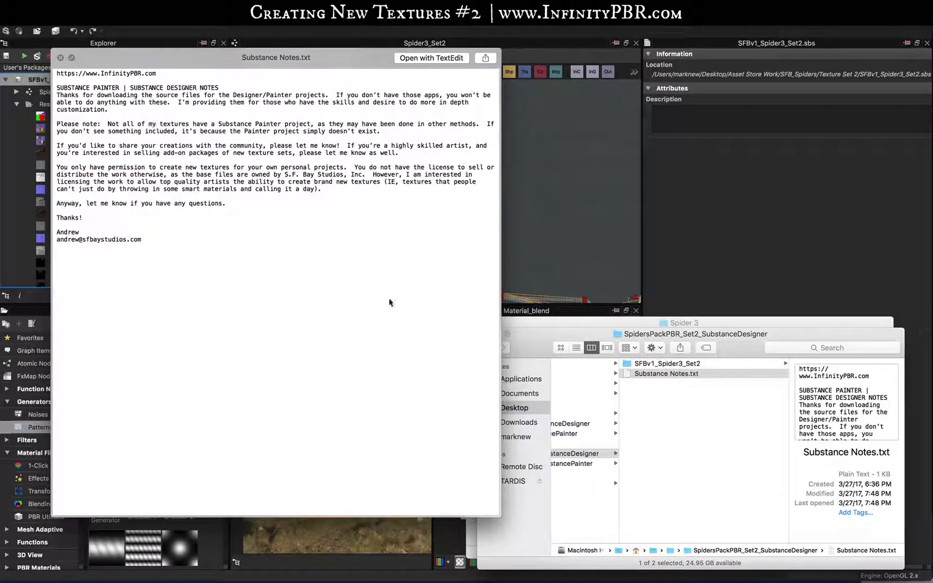
key("space")
scroll(702, 451, "left", 5)
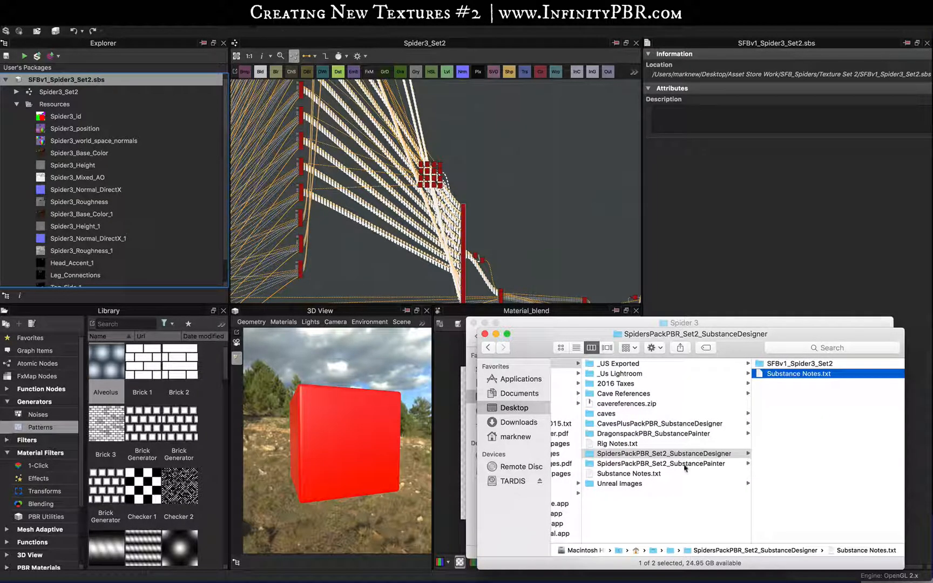
Switch back to Substance Designer and examine the Spider3_Set2 graph's nodes and connections, from the upper blend chain to the final outputs
left_click(255, 30)
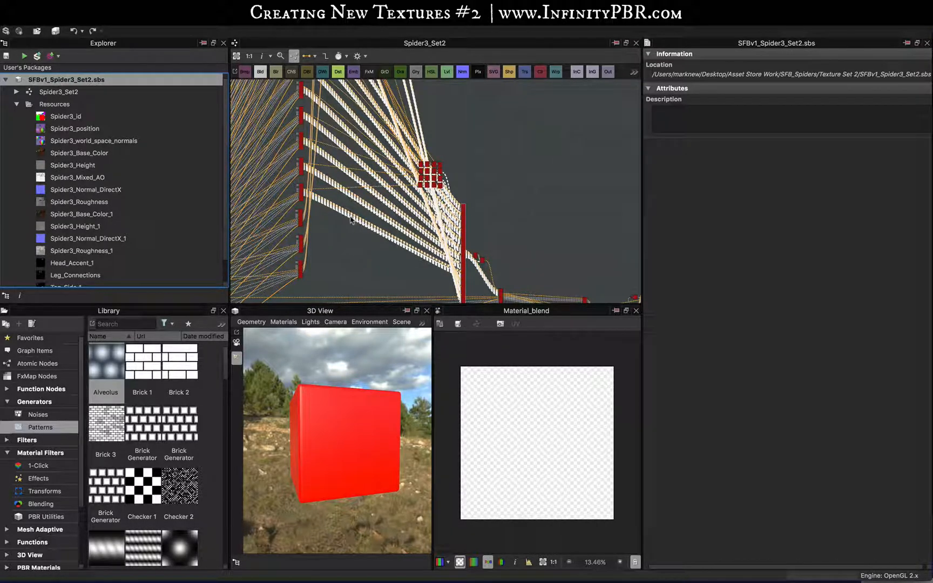
middle_click_drag(330, 146, 367, 184)
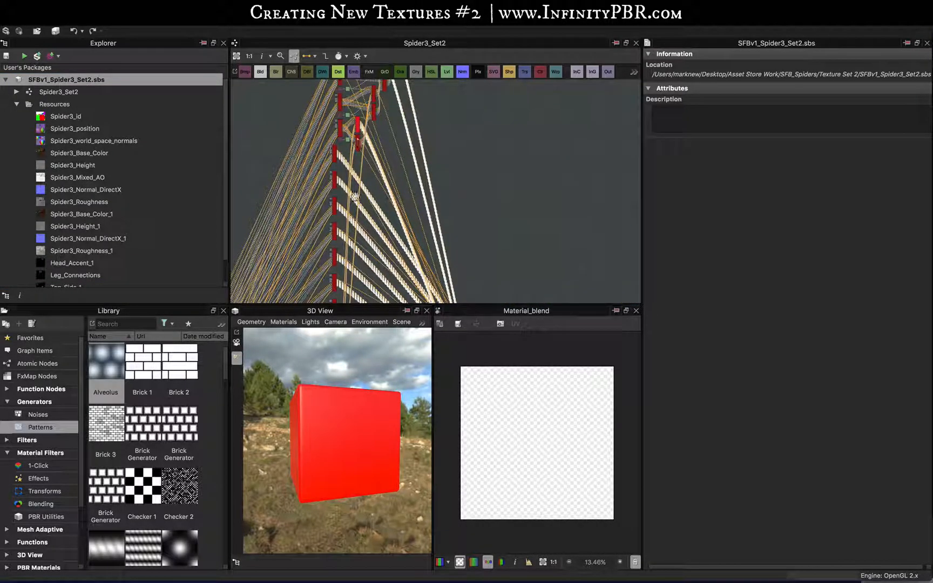
middle_click_drag(361, 124, 365, 217)
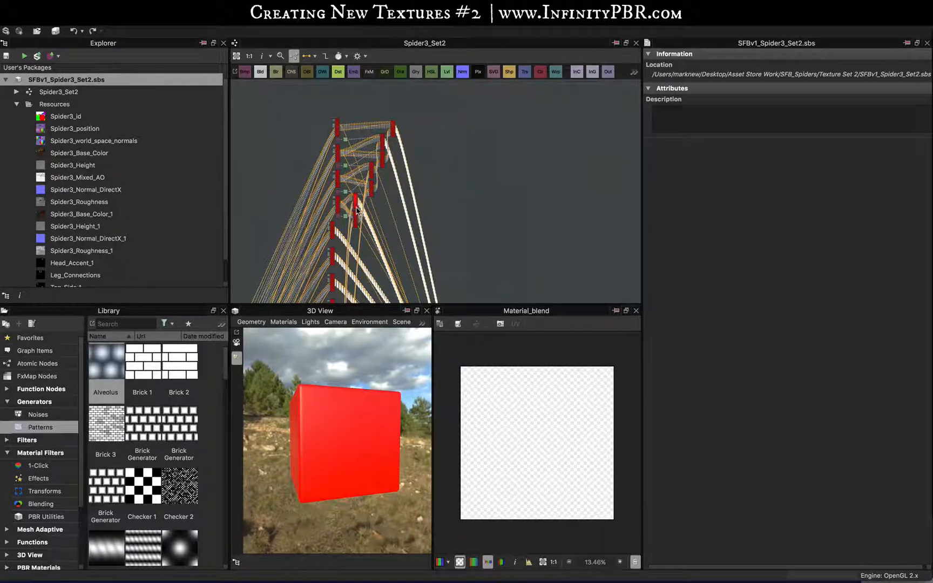
scroll(361, 211, "up", 4)
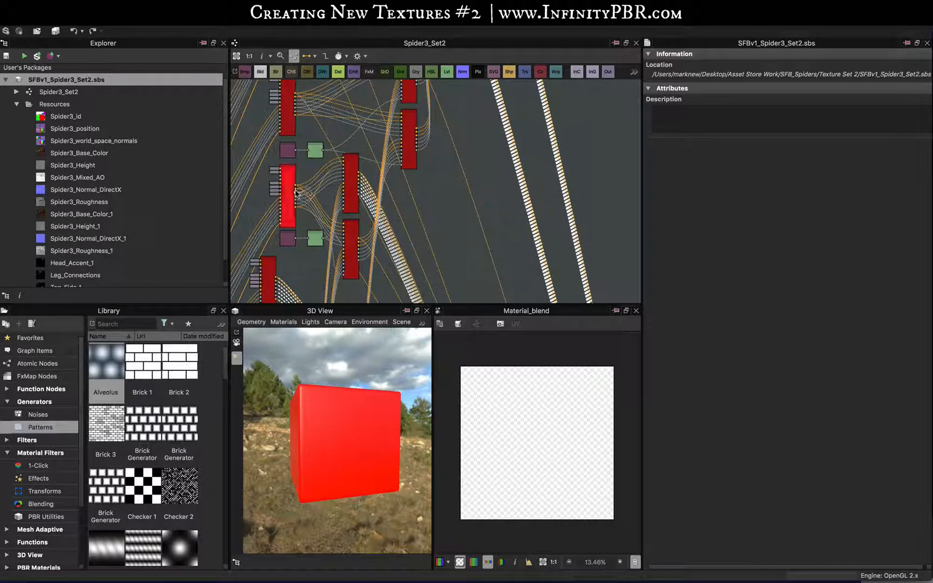
scroll(297, 195, "up", 2)
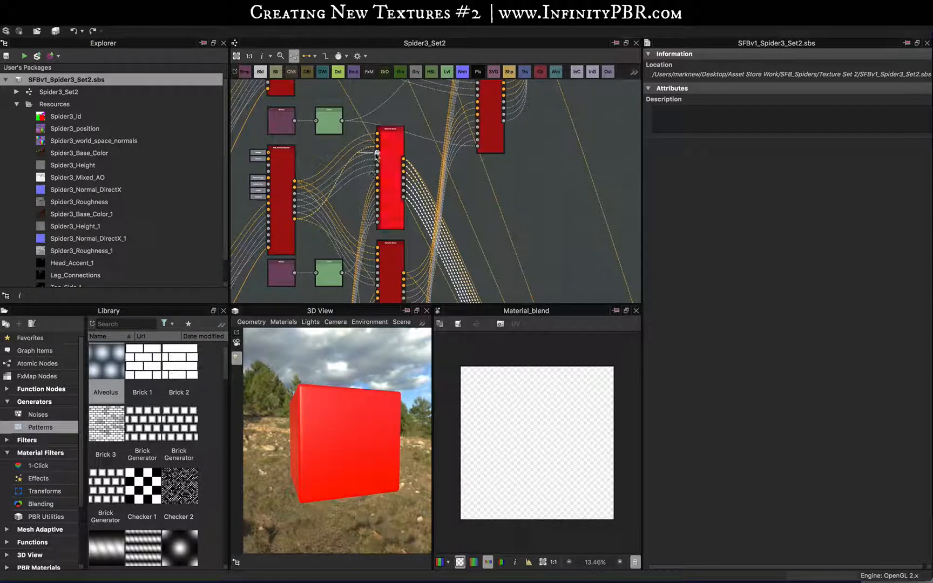
scroll(410, 178, "down", 2)
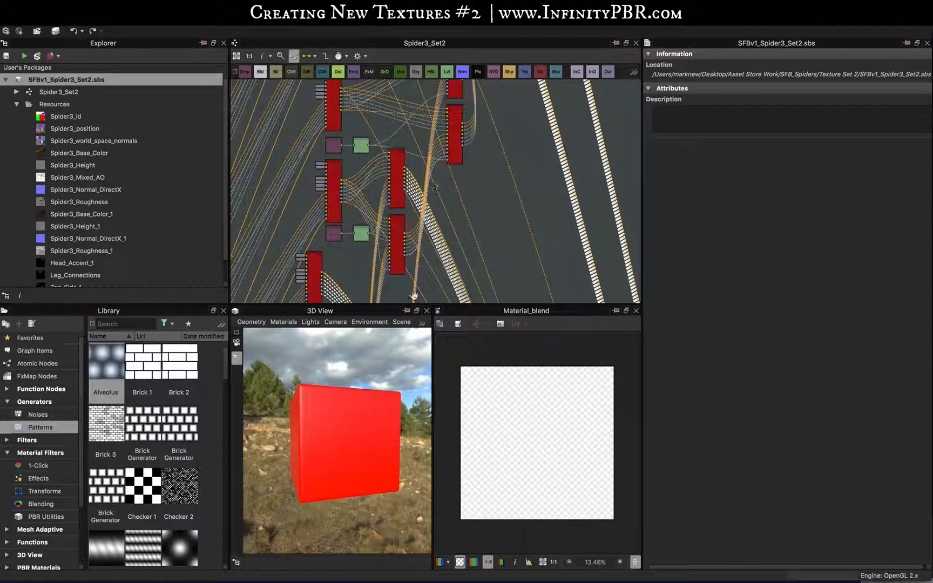
scroll(410, 181, "up", 1)
scroll(411, 219, "up", 1)
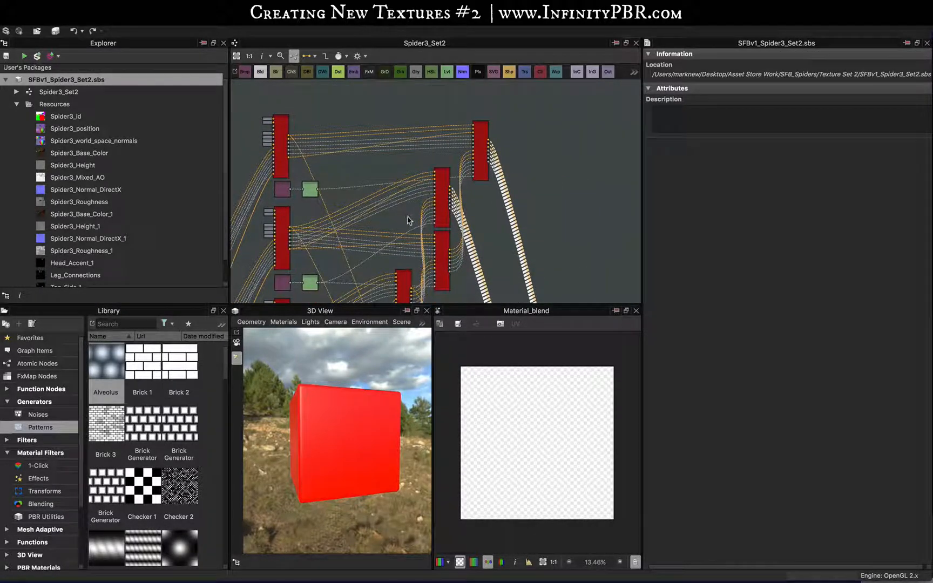
scroll(405, 221, "up", 3)
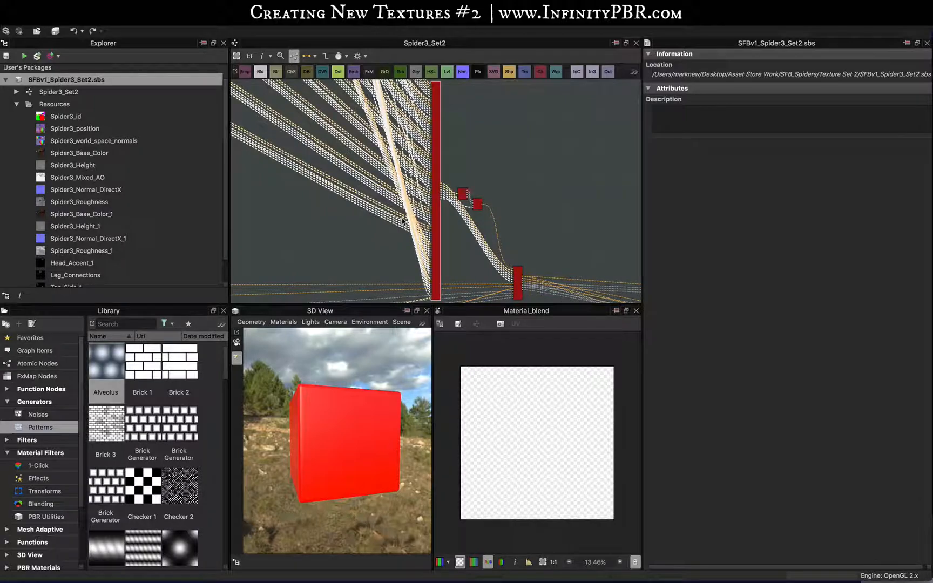
scroll(402, 221, "down", 4)
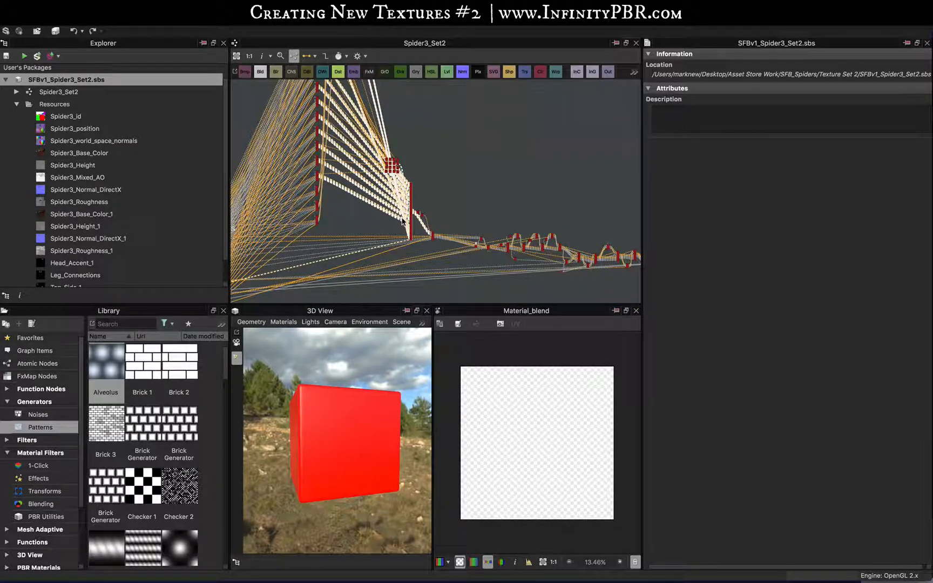
key("super+h")
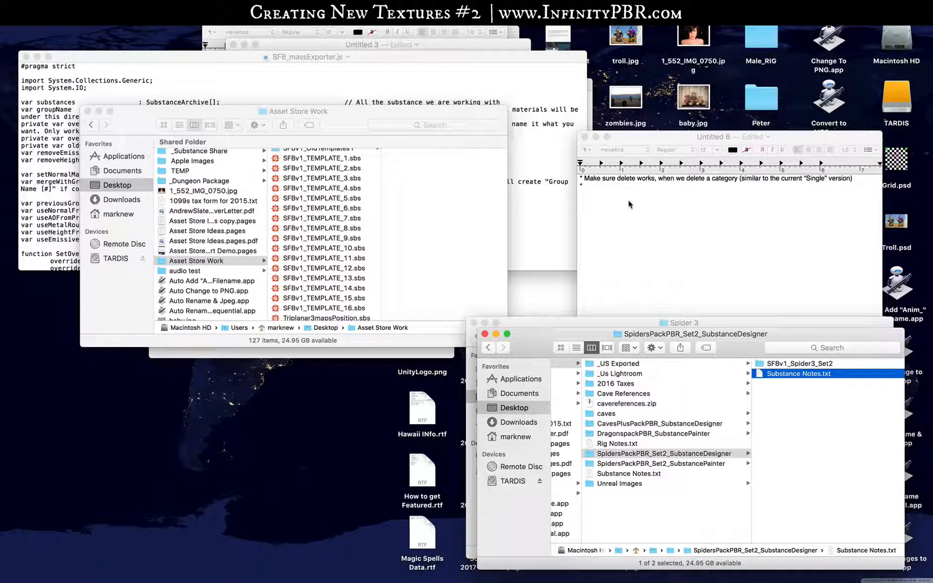
left_click(651, 6)
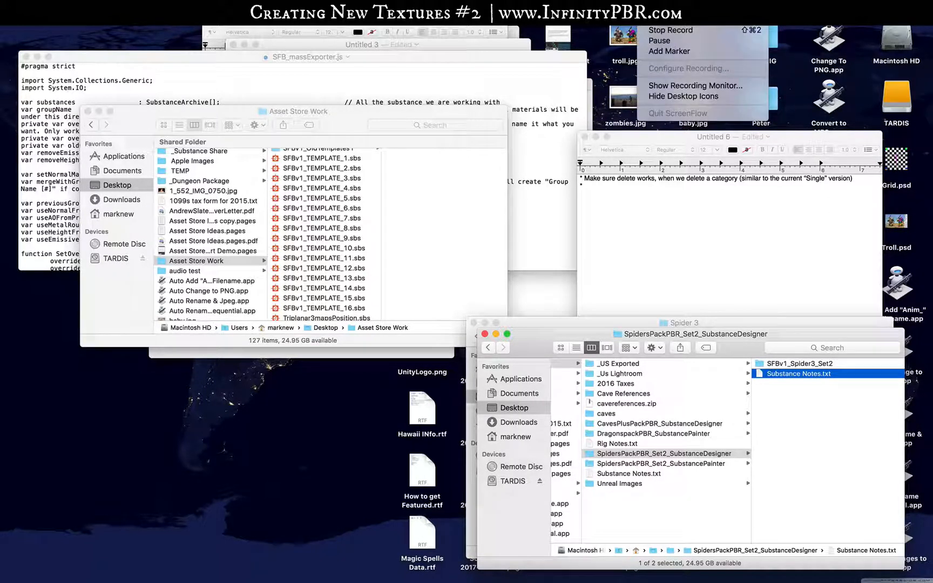